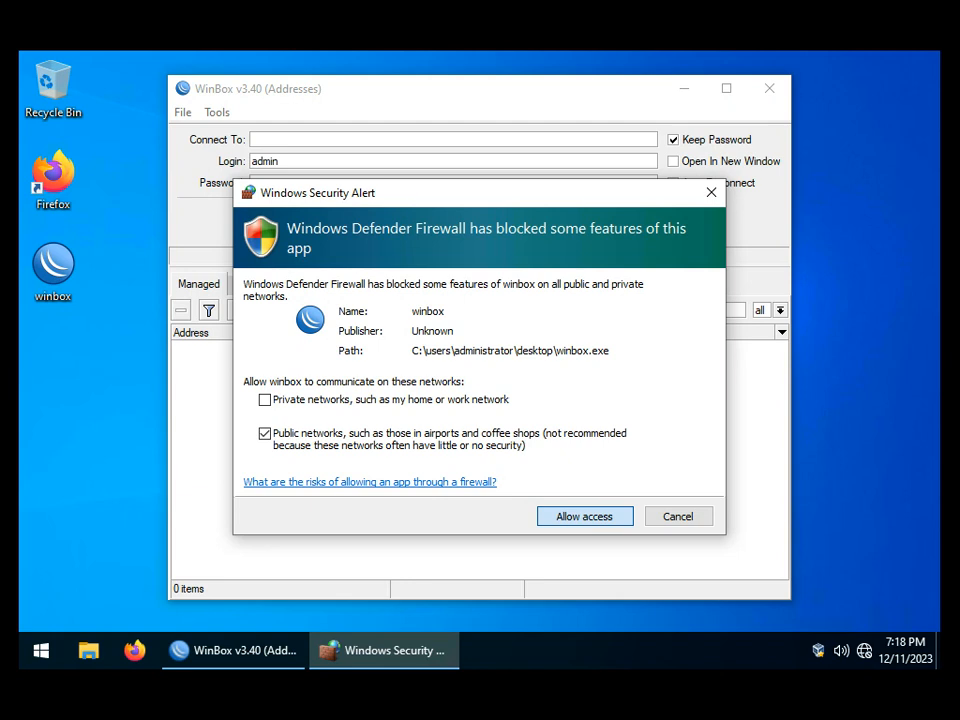
- Allow winbox through the firewall on public networks and connect as admin to the neighboring MikroTik router listed with IP 0.0.0.0
{"action": "key", "text": "Return"}
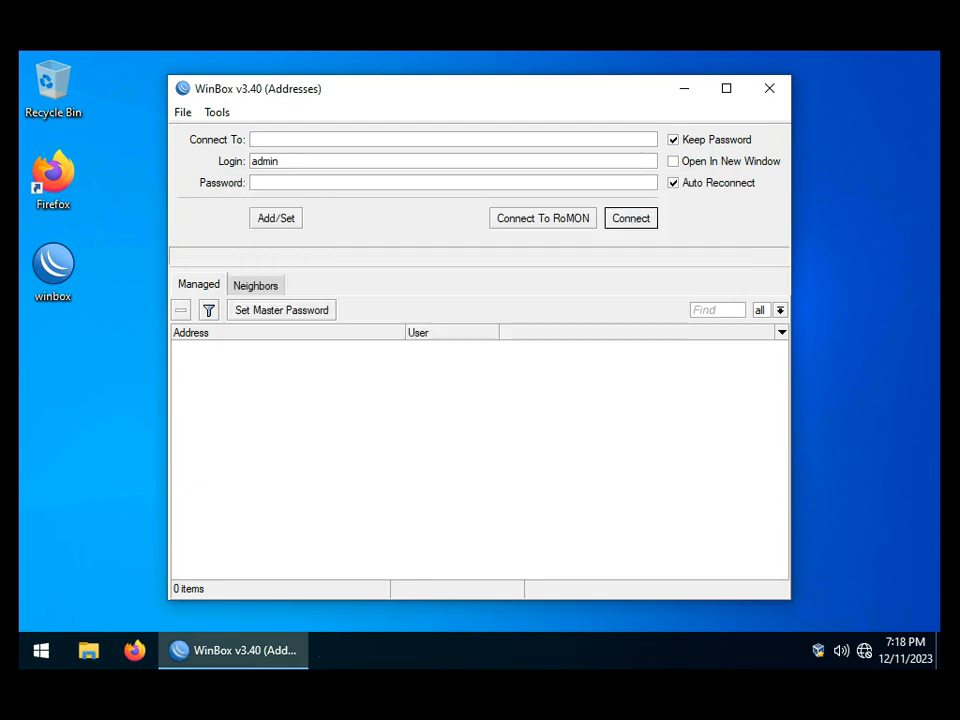
{"action": "left_click", "coordinate": [256, 285]}
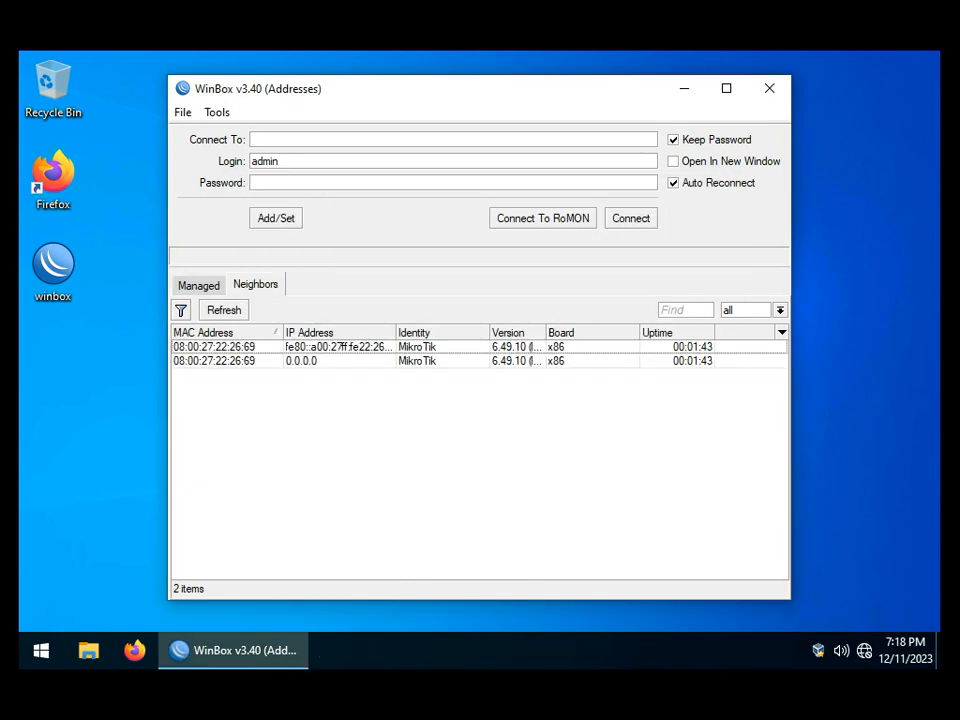
{"action": "left_click", "coordinate": [214, 361]}
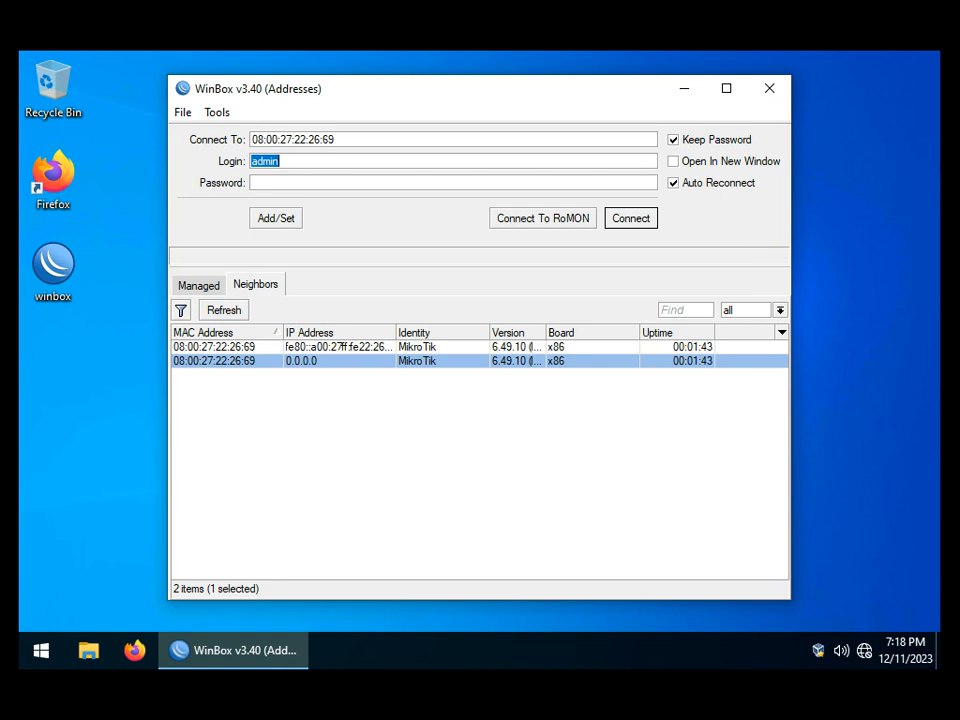
{"action": "key", "text": "Return"}
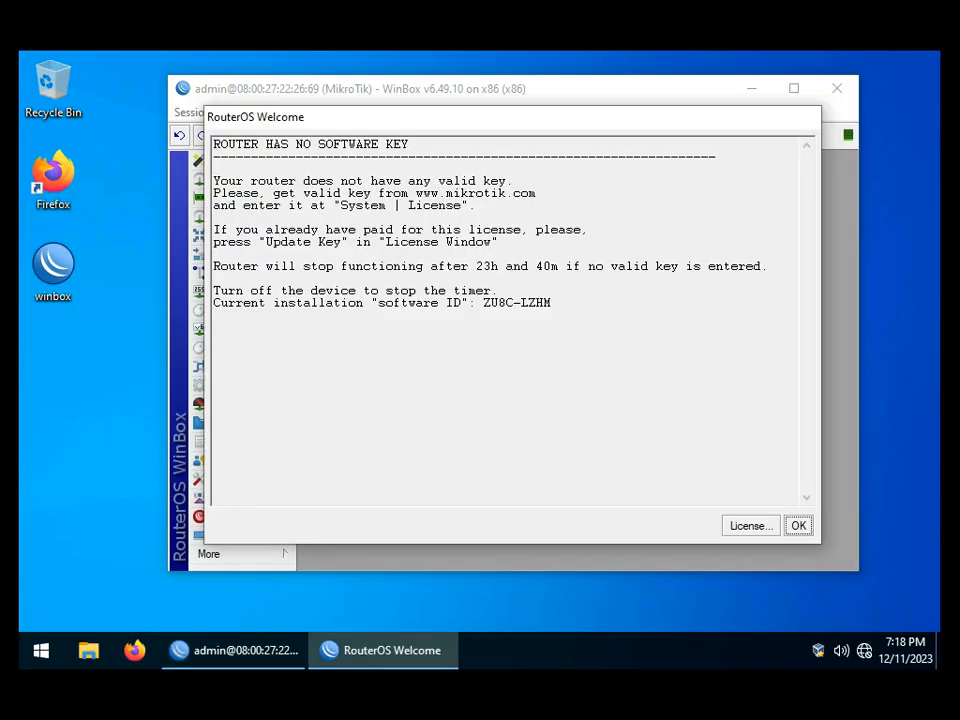
{"action": "key", "text": "Return"}
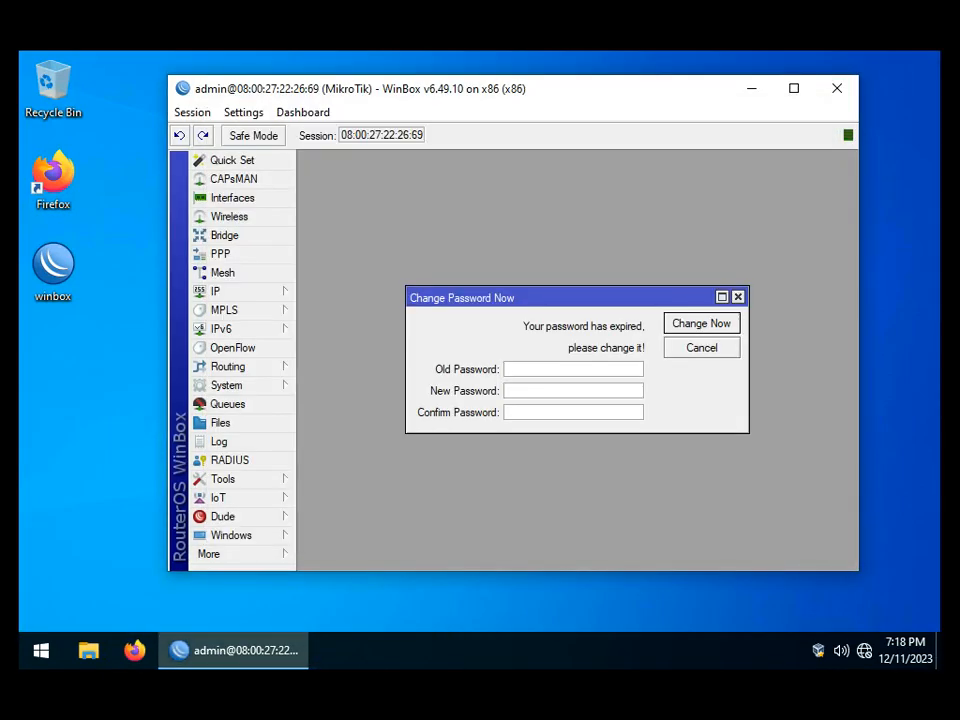
- Replace the router's expired password by entering and confirming a new password, leaving the old password blank
{"action": "key", "text": "Tab"}
{"action": "type", "text": "*****"}
{"action": "key", "text": "Tab"}
{"action": "type", "text": "*****"}
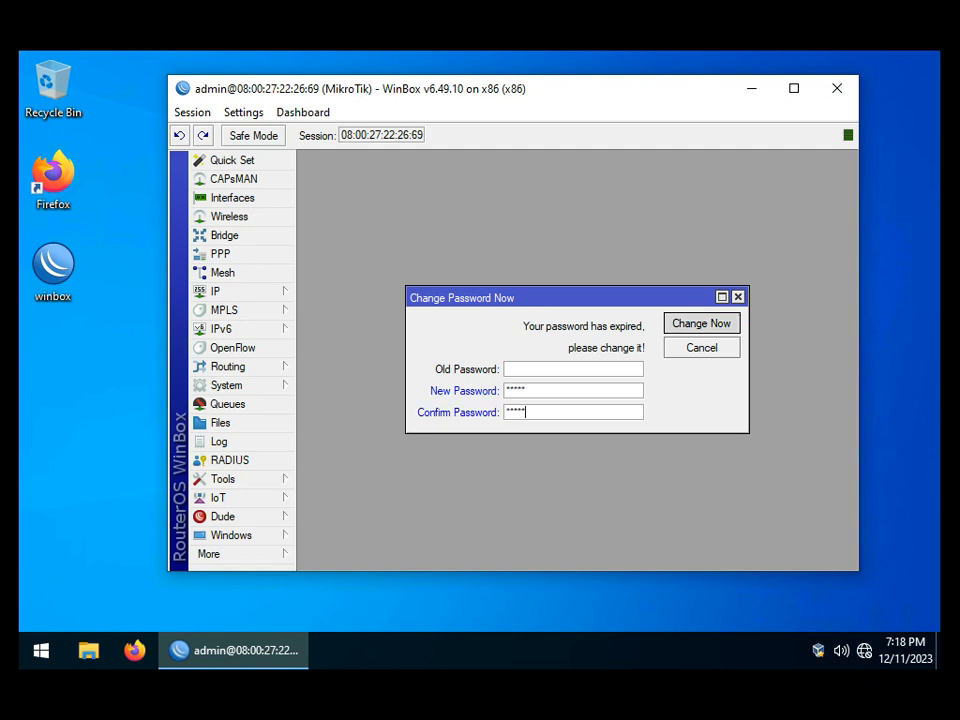
{"action": "key", "text": "Return"}
- Maximize the router session window and zoom in the interface one level
{"action": "left_click", "coordinate": [794, 88]}
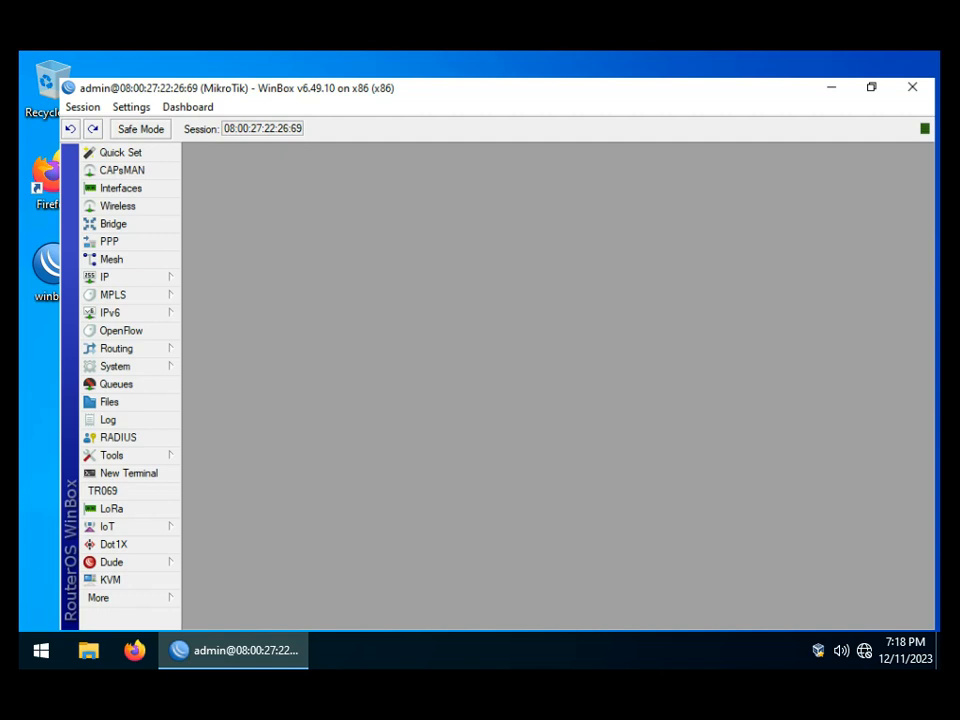
{"action": "left_click", "coordinate": [94, 81]}
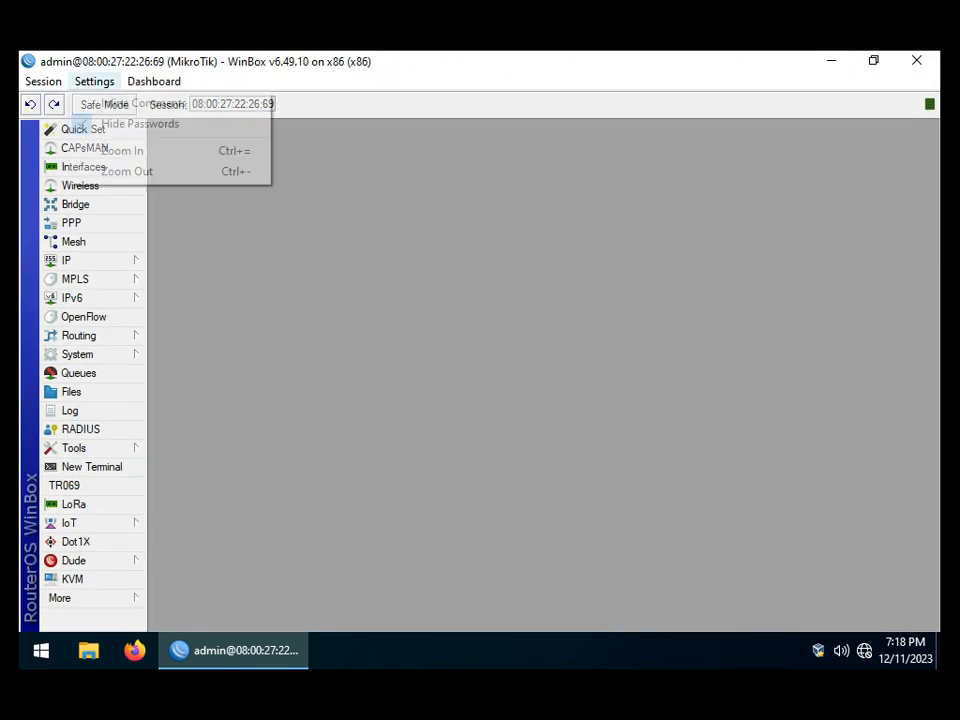
{"action": "left_click", "coordinate": [122, 150]}
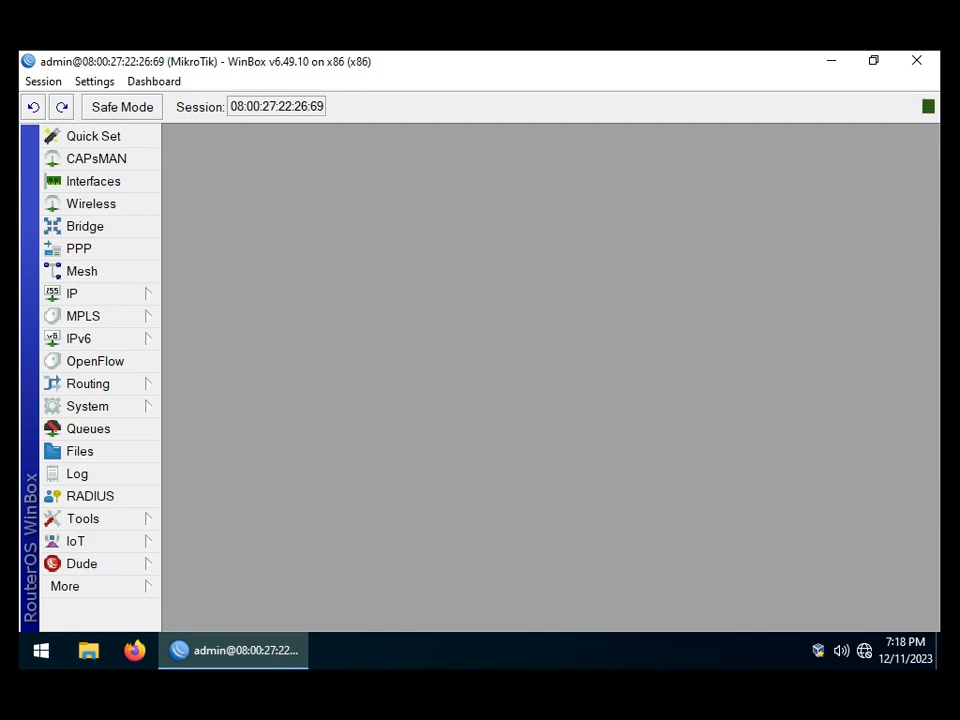
- Add a DHCP client on ether1 with peer DNS, peer NTP and the default route enabled
{"action": "left_click", "coordinate": [95, 293]}
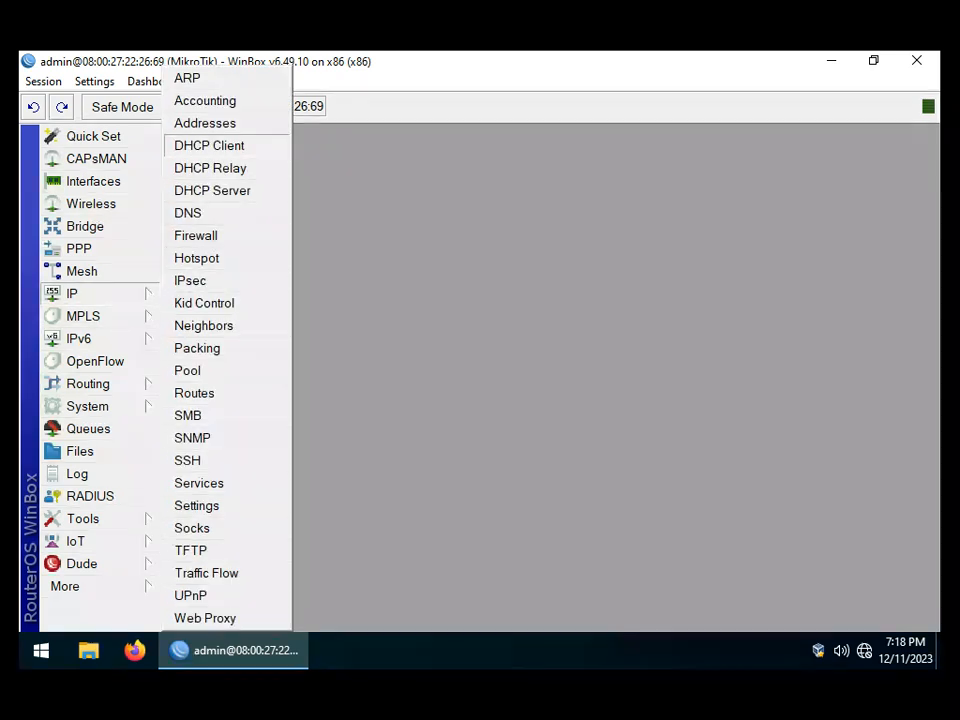
{"action": "left_click", "coordinate": [209, 145]}
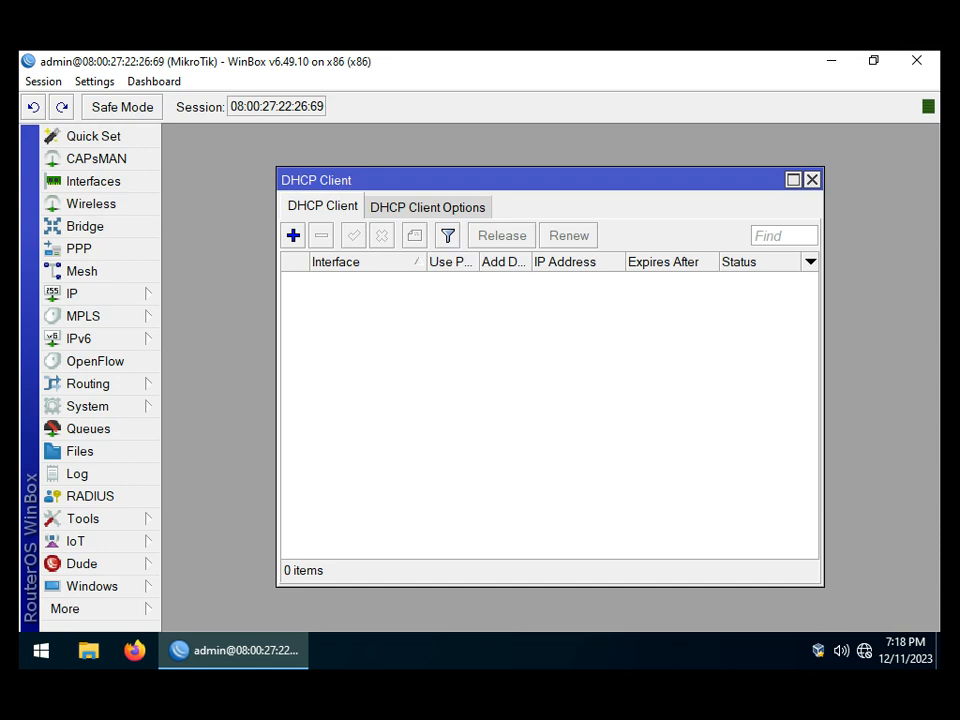
{"action": "left_click", "coordinate": [293, 235]}
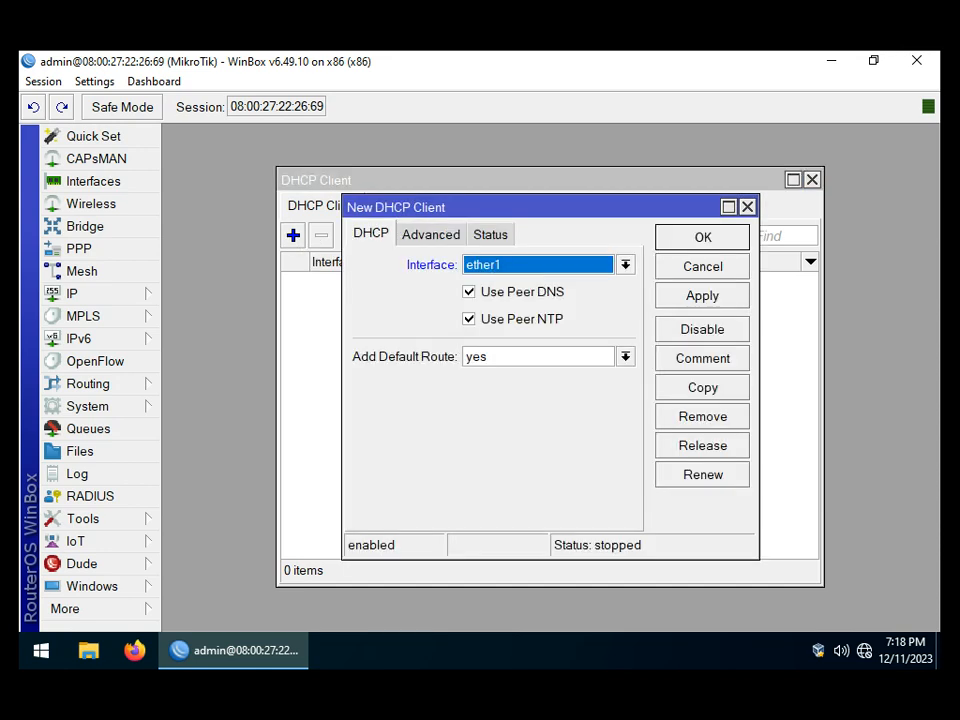
{"action": "left_click", "coordinate": [626, 265]}
{"action": "left_click", "coordinate": [482, 285]}
{"action": "left_click", "coordinate": [702, 296]}
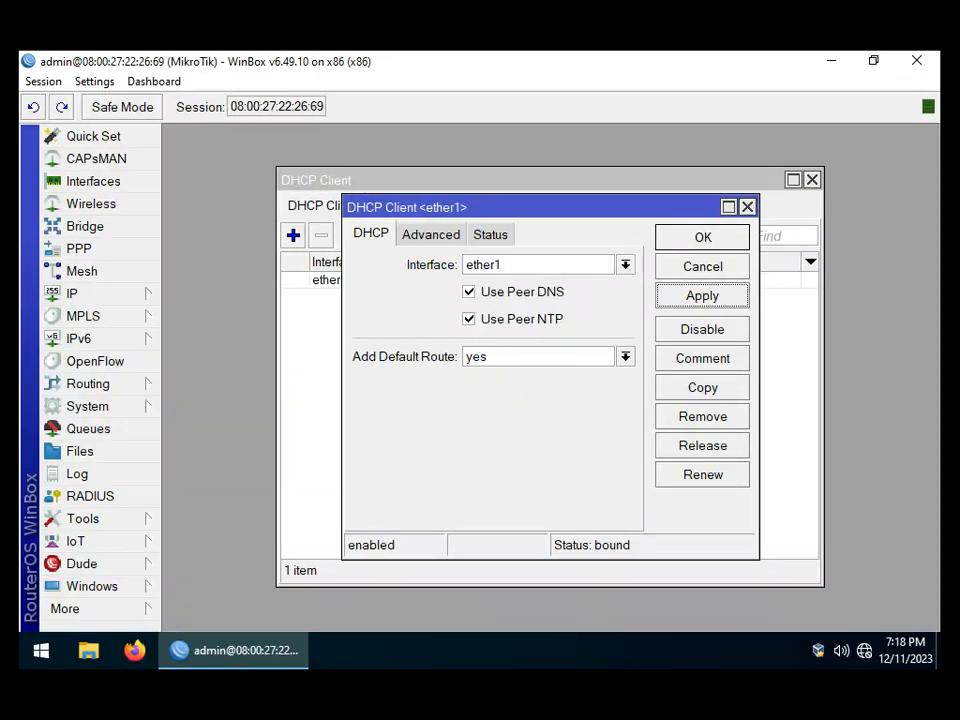
{"action": "left_click", "coordinate": [702, 238]}
{"action": "left_click", "coordinate": [575, 280]}
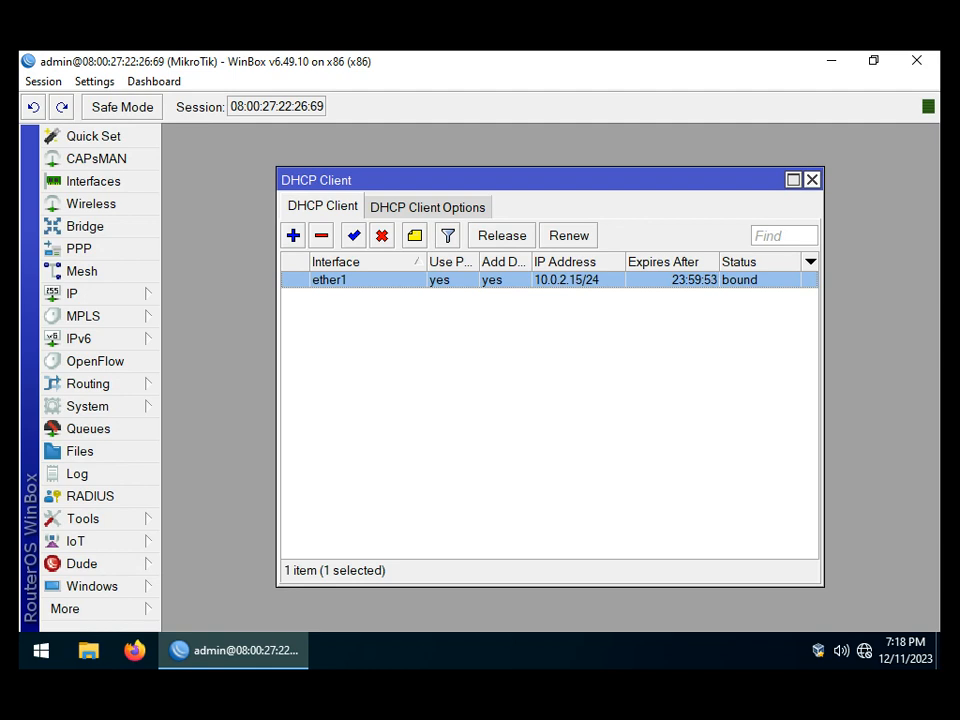
{"action": "key", "text": "Escape"}
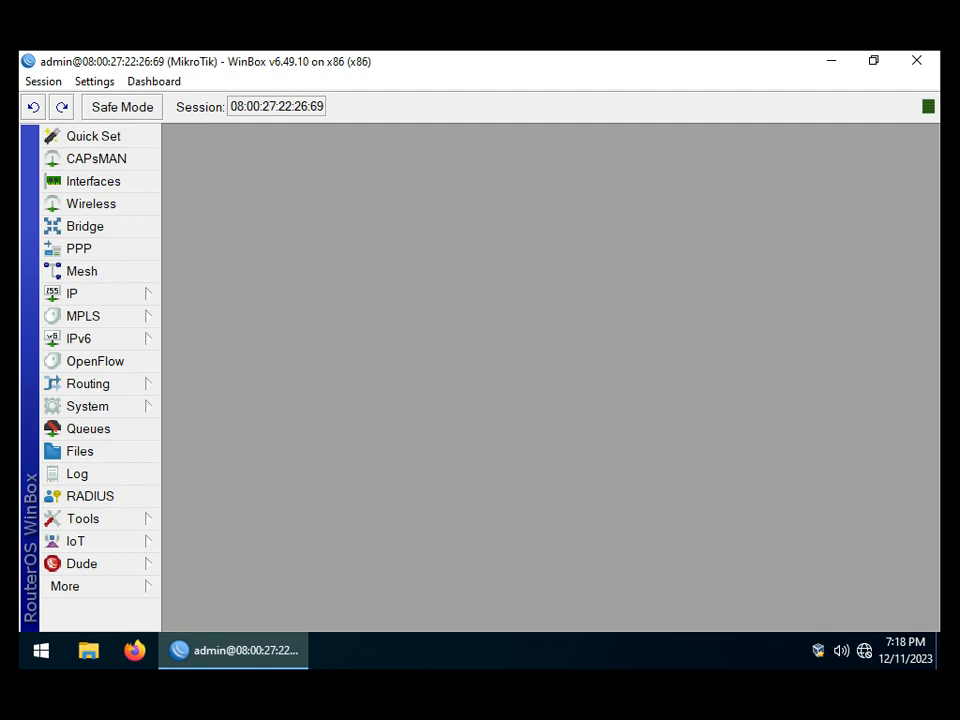
- Enable Allow Remote Requests in the router's DNS settings and save the change
{"action": "left_click", "coordinate": [90, 293]}
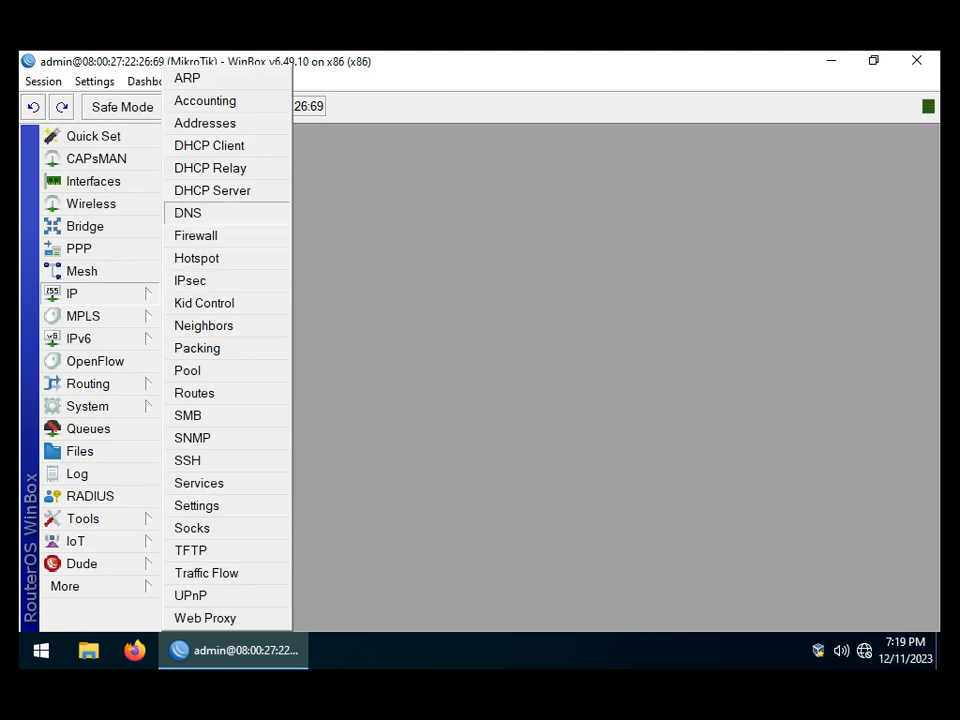
{"action": "left_click", "coordinate": [188, 213]}
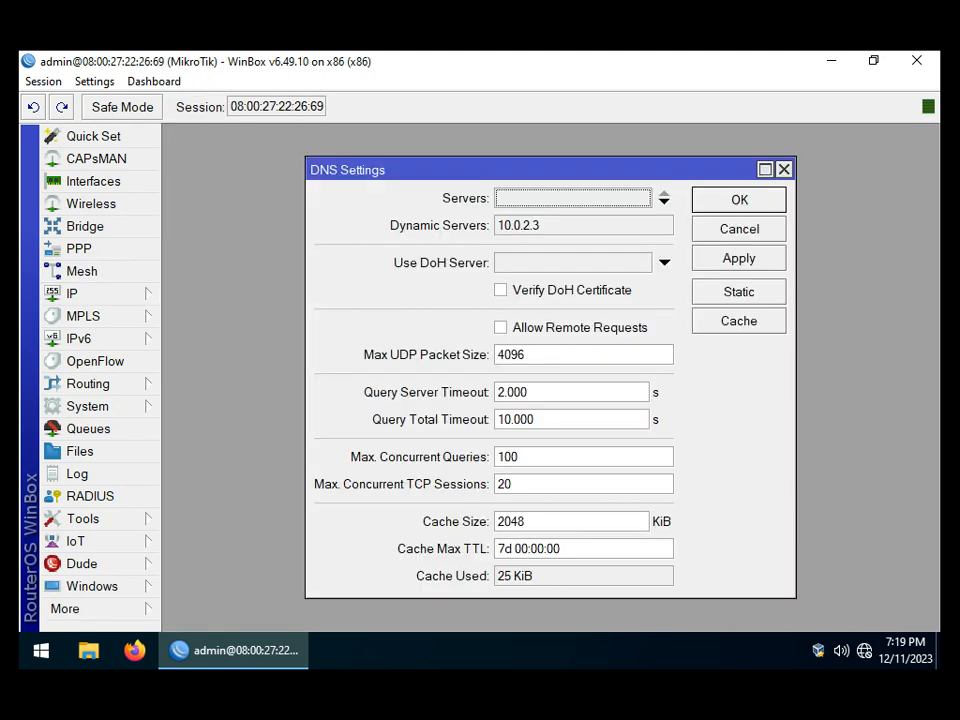
{"action": "left_click", "coordinate": [501, 328]}
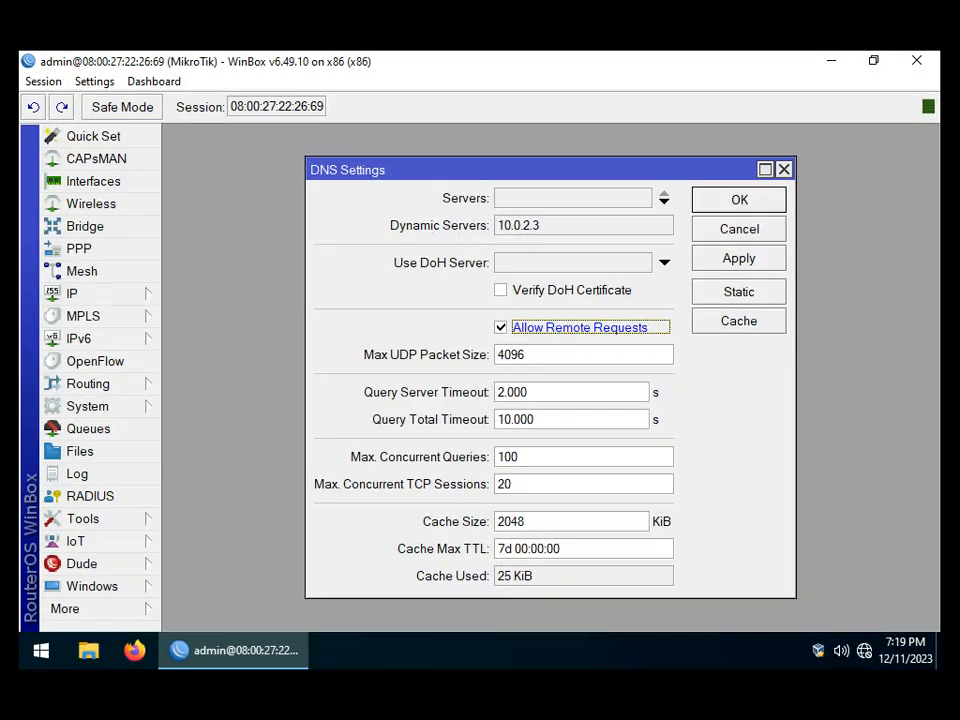
{"action": "left_click", "coordinate": [739, 258]}
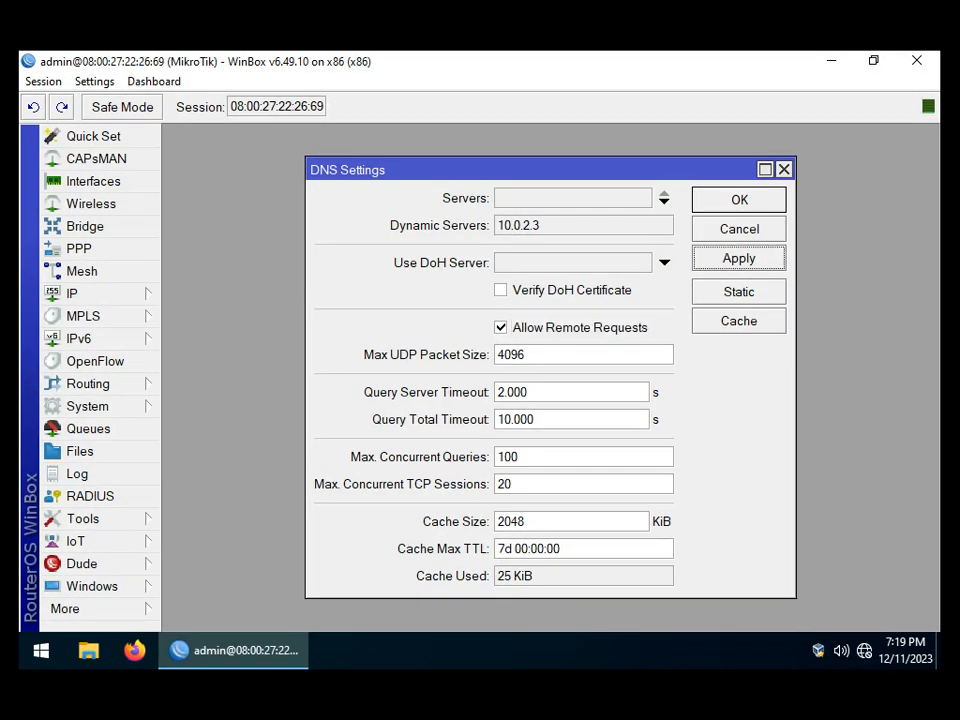
{"action": "left_click", "coordinate": [739, 200]}
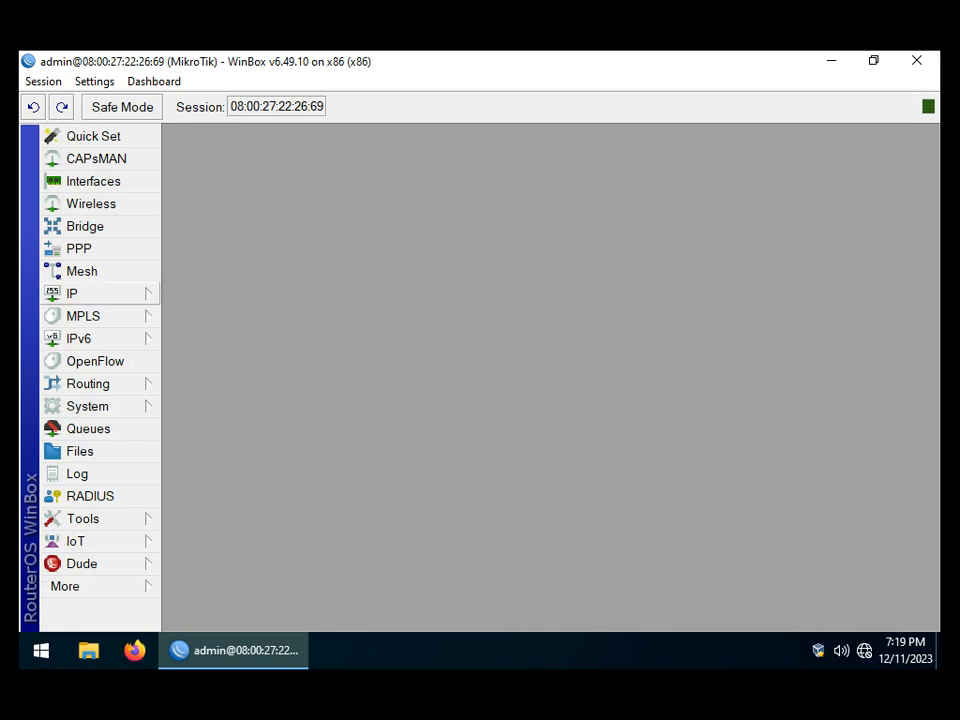
- Add the IP address 192.168.100.1/24 to interface ether2
{"action": "left_click", "coordinate": [90, 293]}
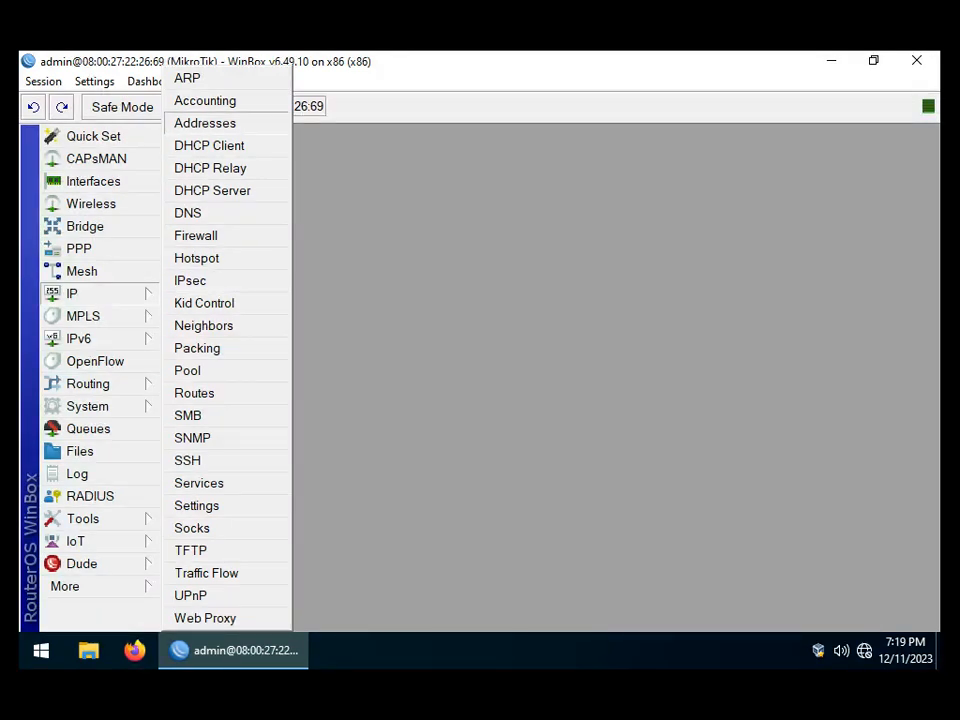
{"action": "left_click", "coordinate": [205, 123]}
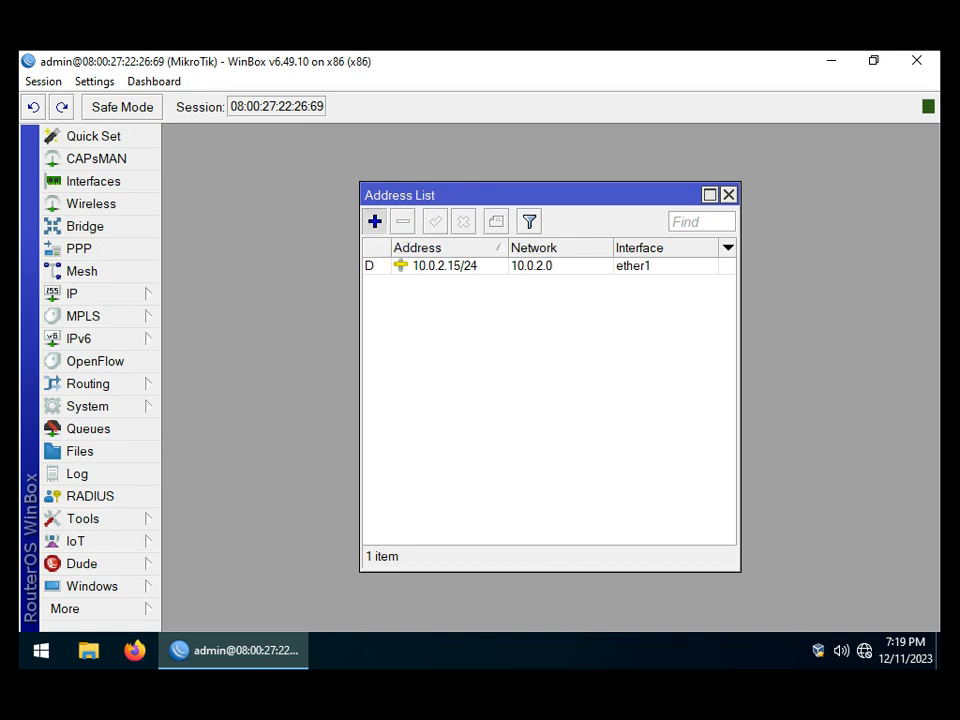
{"action": "left_click", "coordinate": [374, 221]}
{"action": "type", "text": "192"}
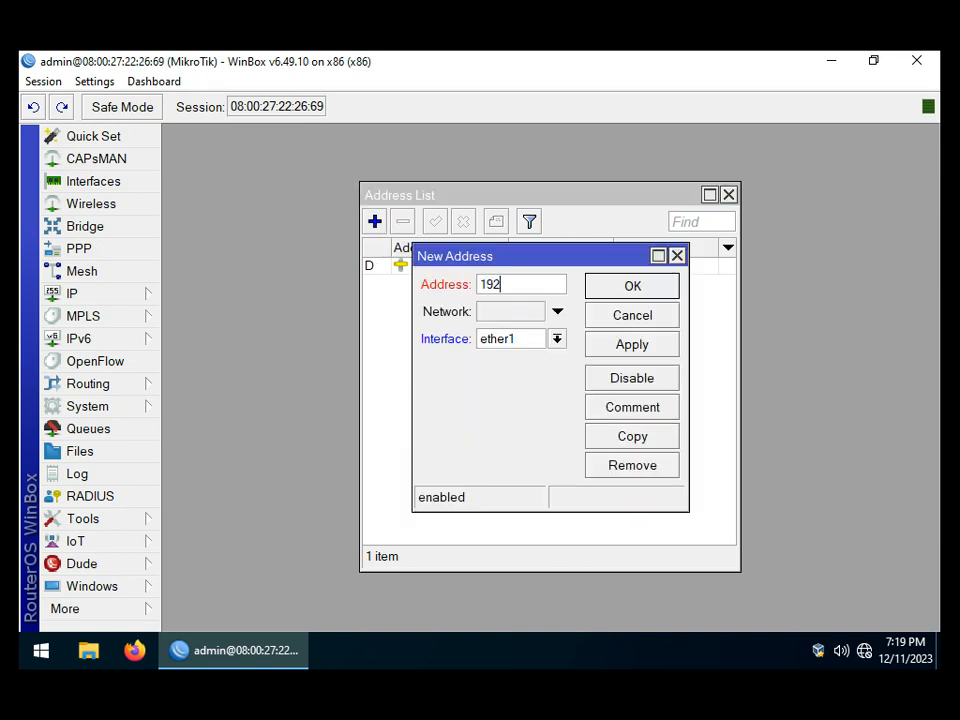
{"action": "type", "text": ".168.100.1/24"}
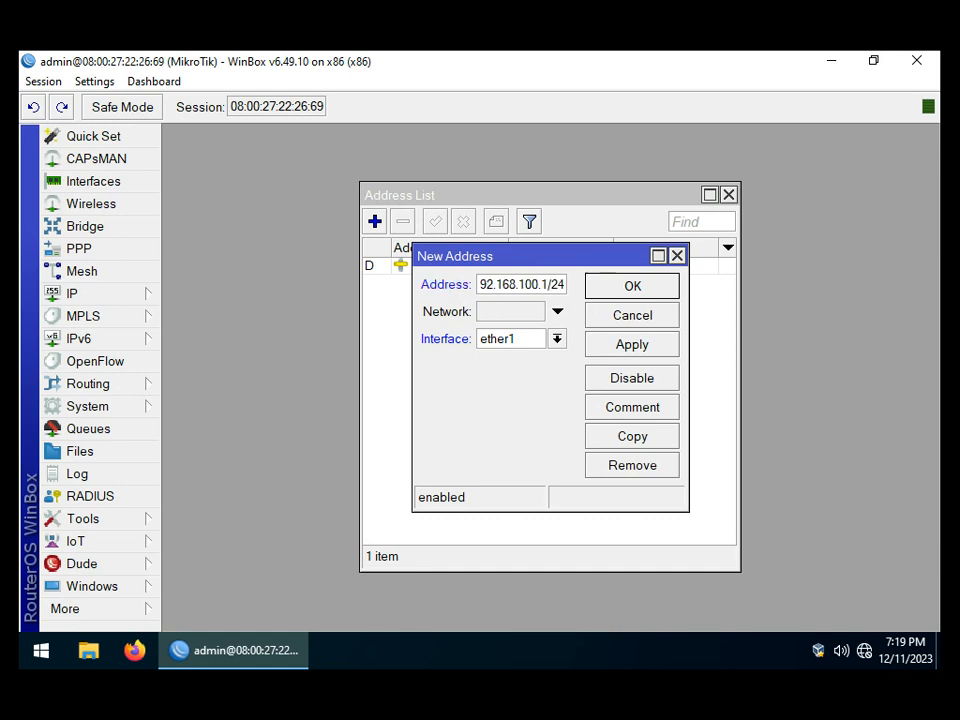
{"action": "left_click", "coordinate": [557, 339]}
{"action": "key", "text": "Return"}
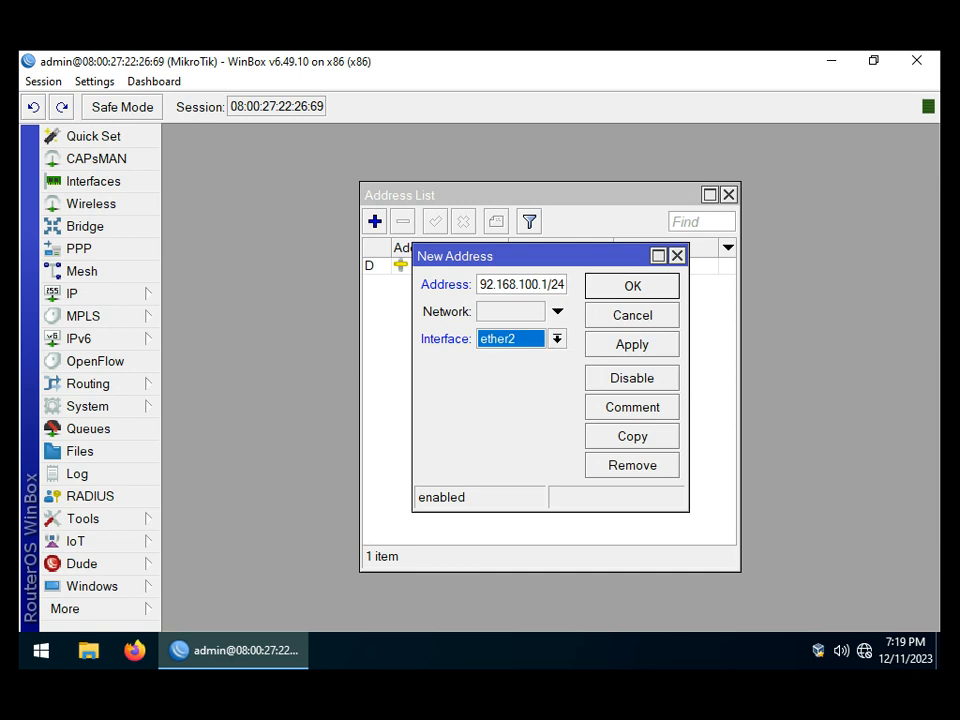
{"action": "left_click", "coordinate": [632, 344]}
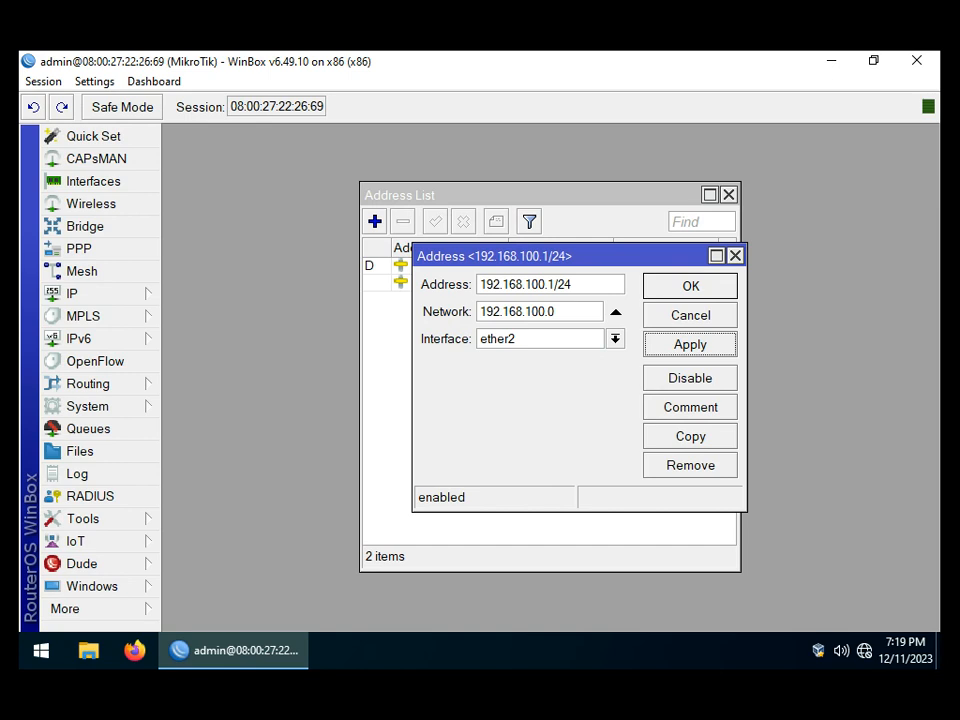
{"action": "left_click", "coordinate": [690, 286]}
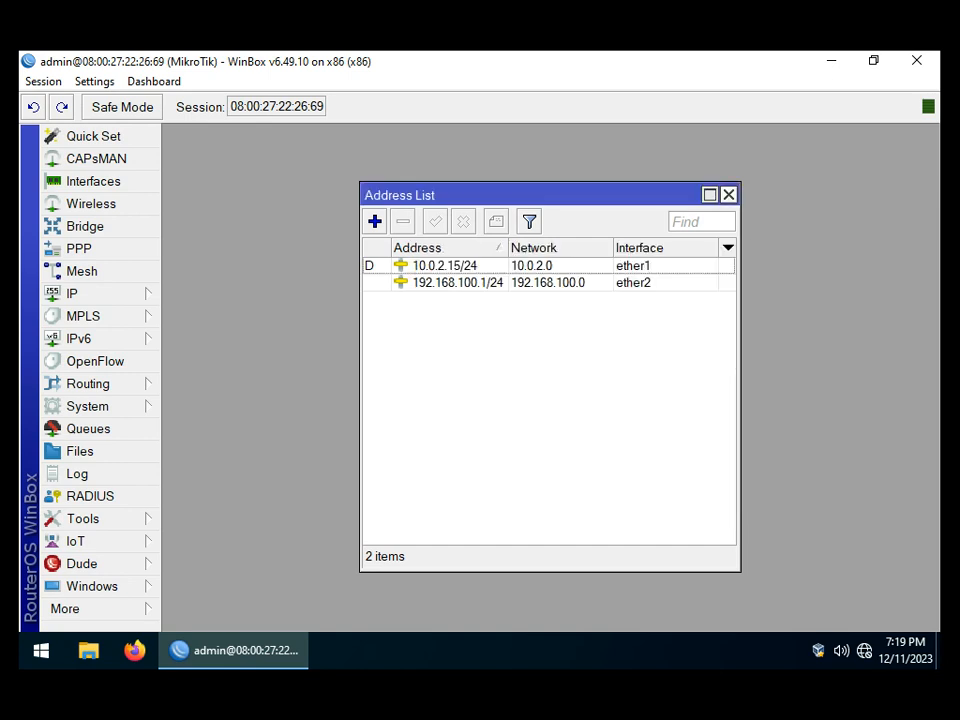
{"action": "left_click", "coordinate": [728, 194]}
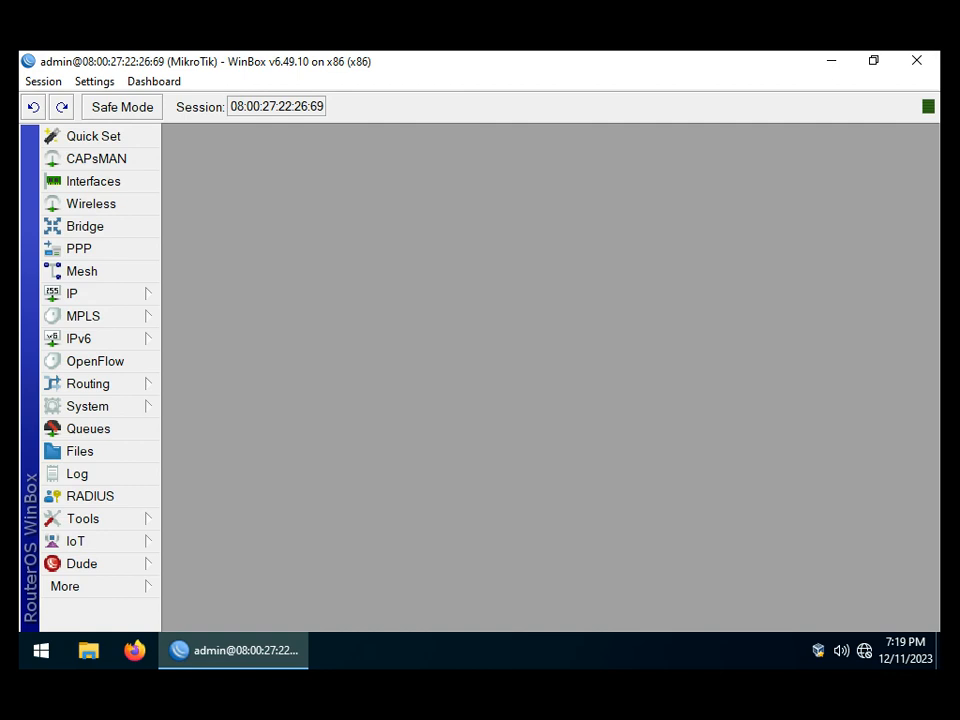
- Begin the DHCP server setup on ether2, accepting the proposed address space and the gateway 192.168.100.1
{"action": "left_click", "coordinate": [95, 293]}
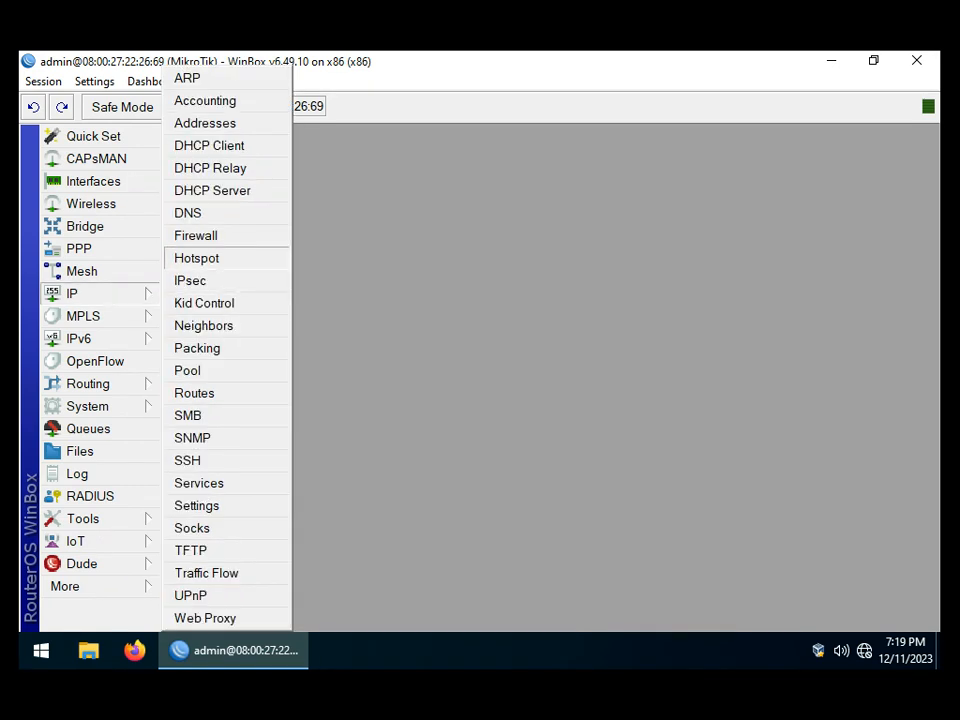
{"action": "left_click", "coordinate": [212, 190]}
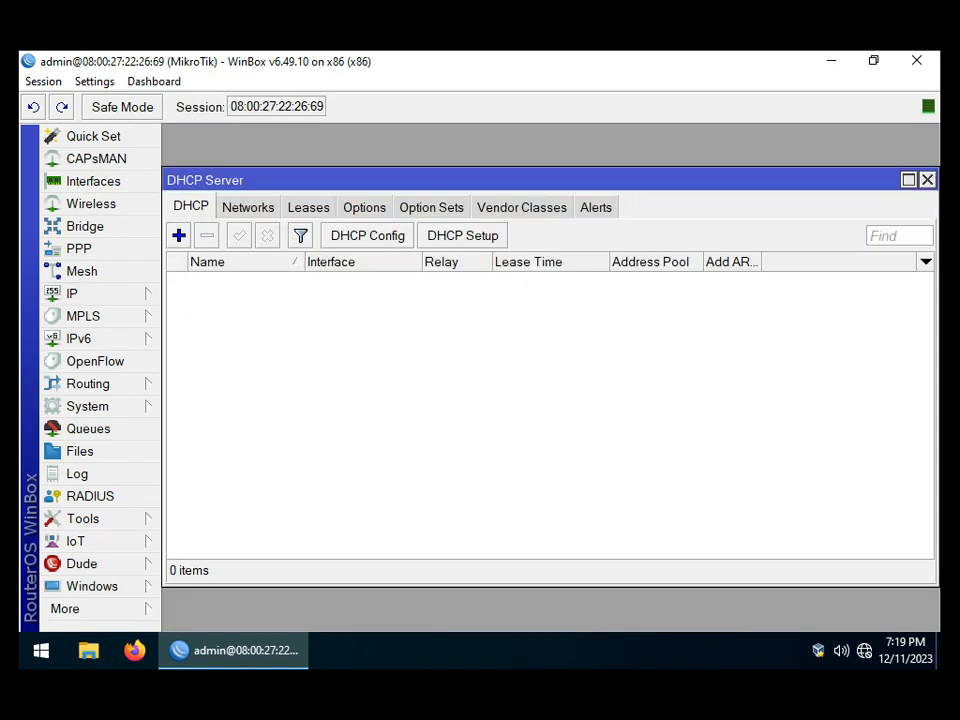
{"action": "left_click", "coordinate": [462, 235]}
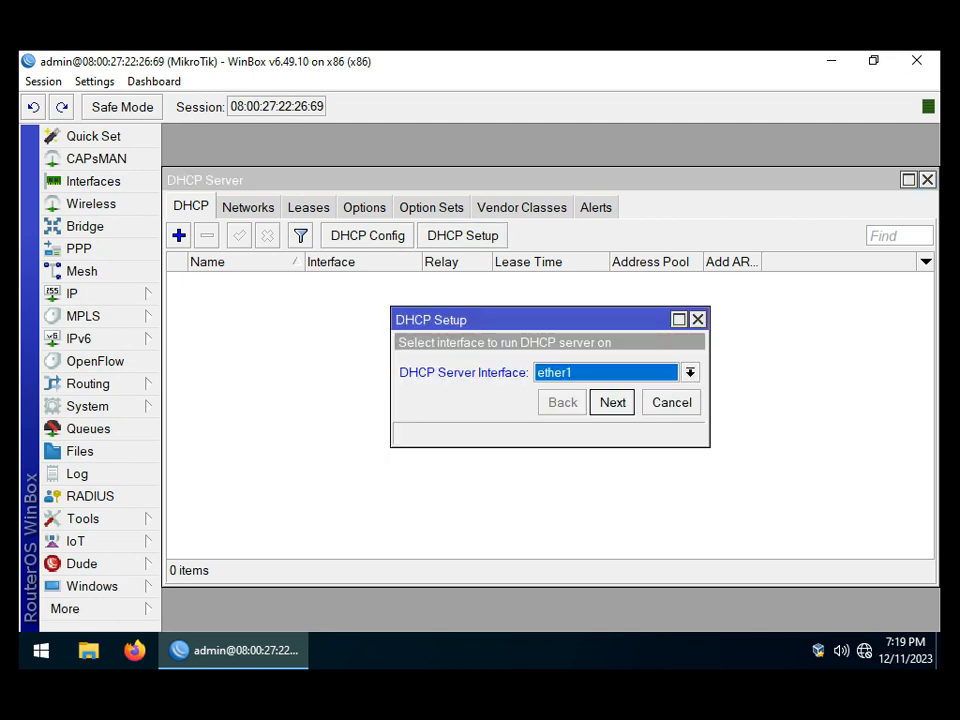
{"action": "left_click", "coordinate": [690, 372]}
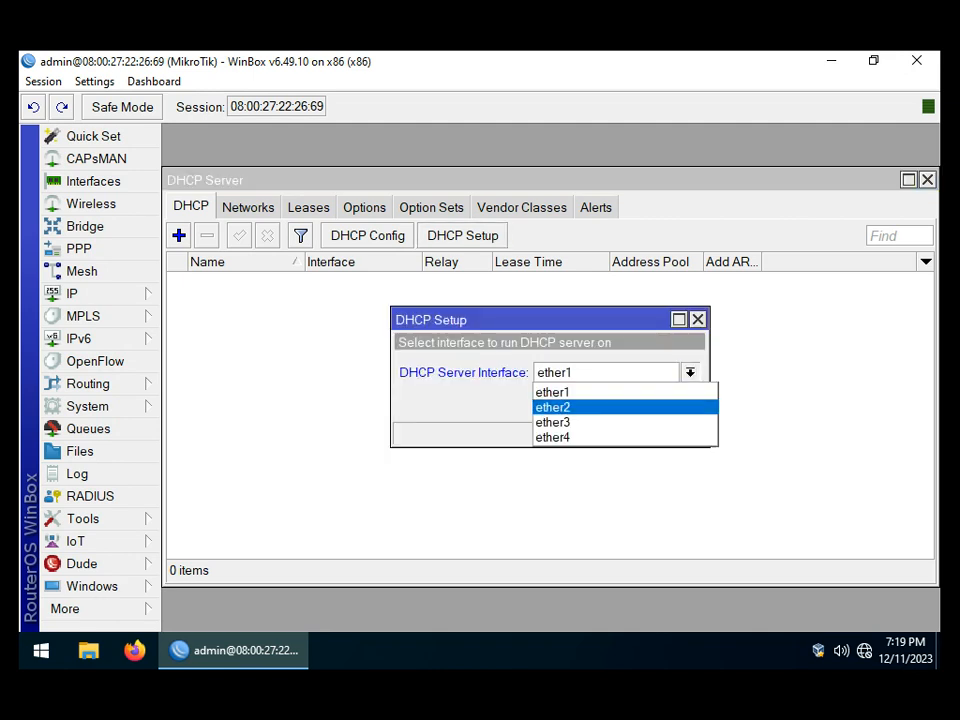
{"action": "left_click", "coordinate": [552, 407]}
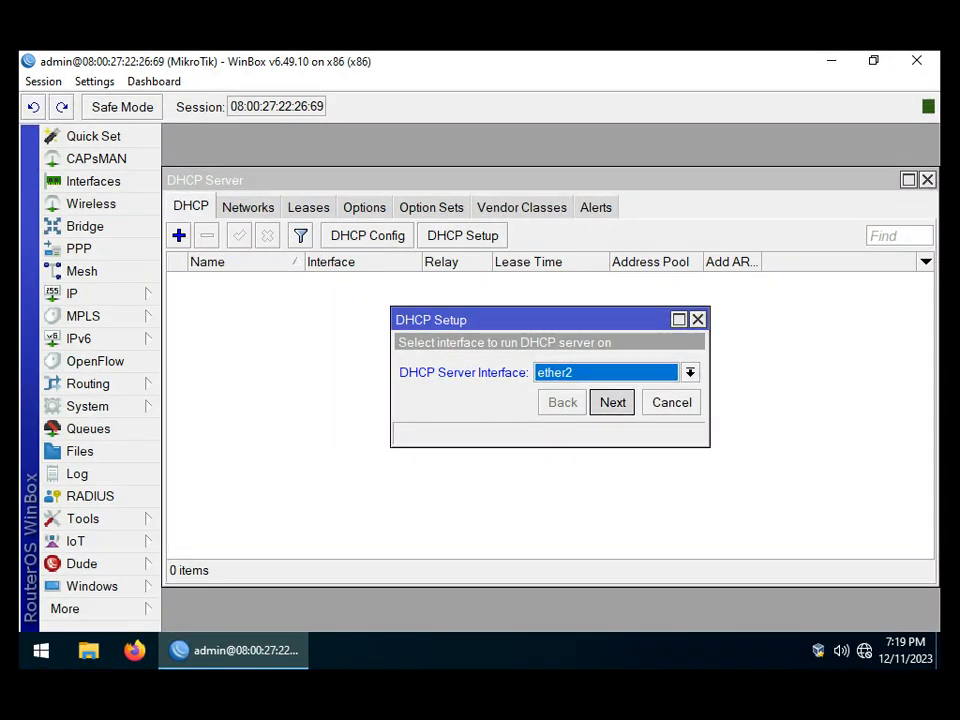
{"action": "key", "text": "Return"}
{"action": "key", "text": "Return"}
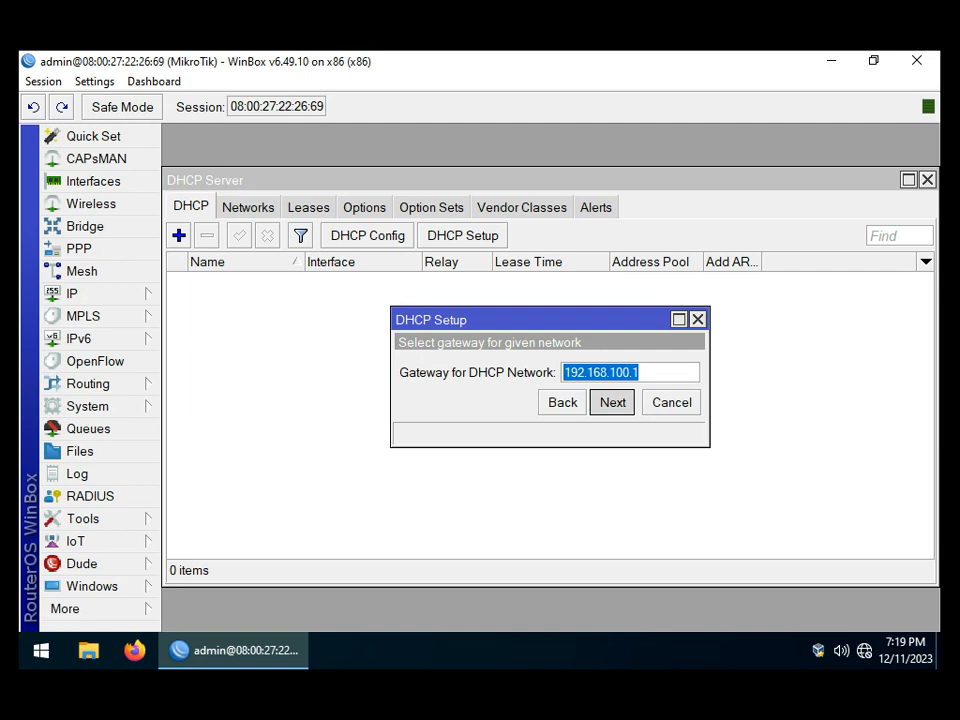
{"action": "key", "text": "Return"}
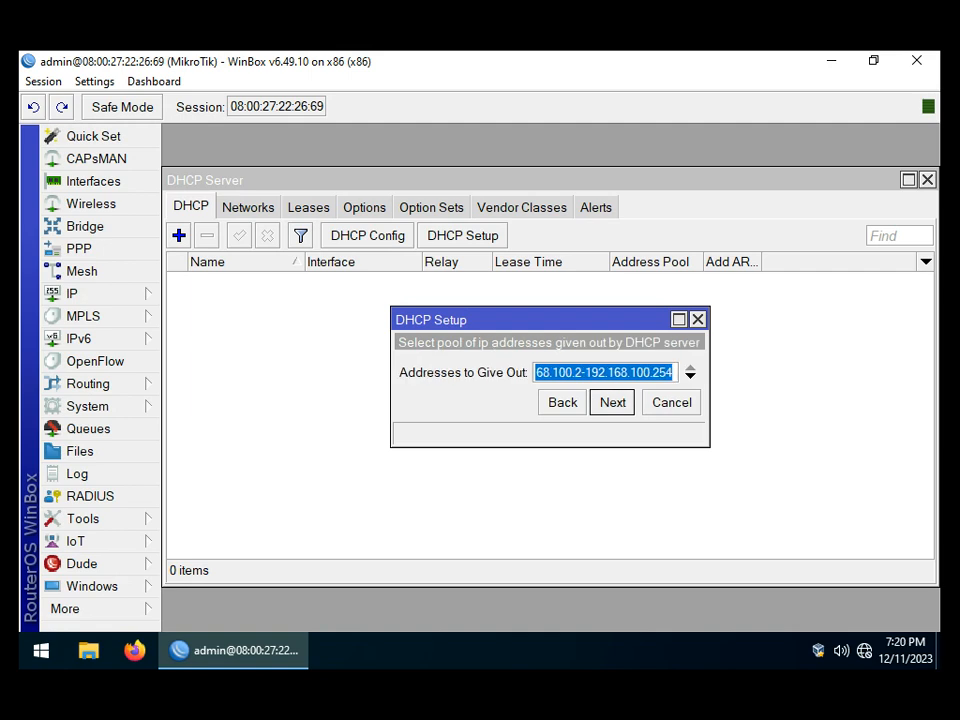
- Limit the DHCP pool of addresses to give out to 192.168.100.2-192.168.100.10
{"action": "left_click_drag", "start_coordinate": [651, 373], "coordinate": [675, 373]}
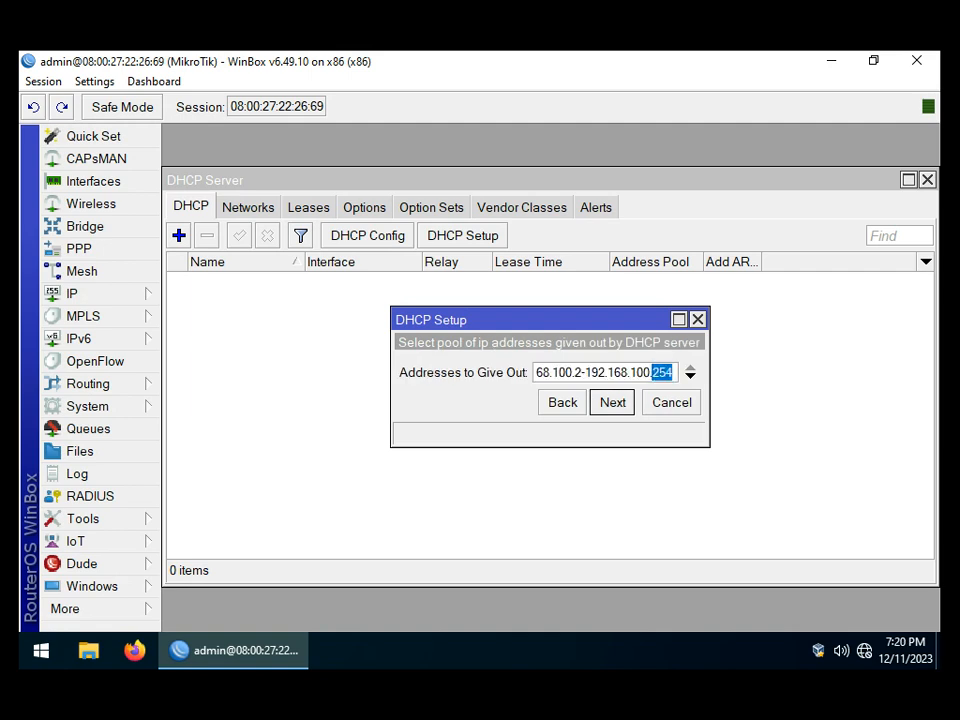
{"action": "type", "text": "10"}
{"action": "key", "text": "Return"}
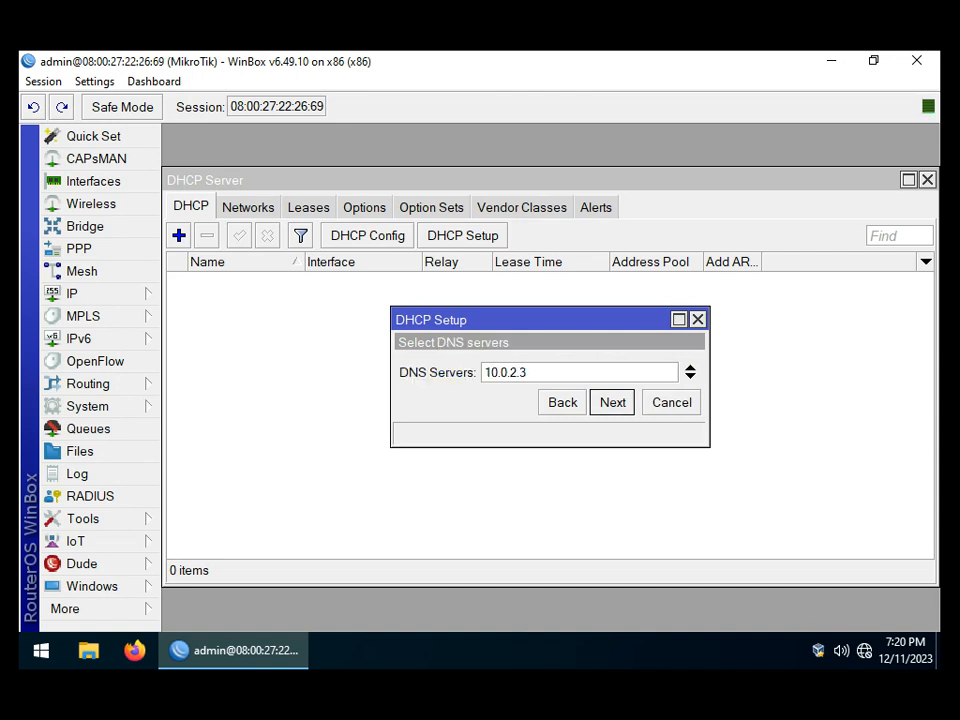
- Set the DHCP DNS server to 192.168.100.1 and complete the setup with a lease time of 00:10:00
{"action": "key", "text": "ctrl+a"}
{"action": "type", "text": "192.168.100.1"}
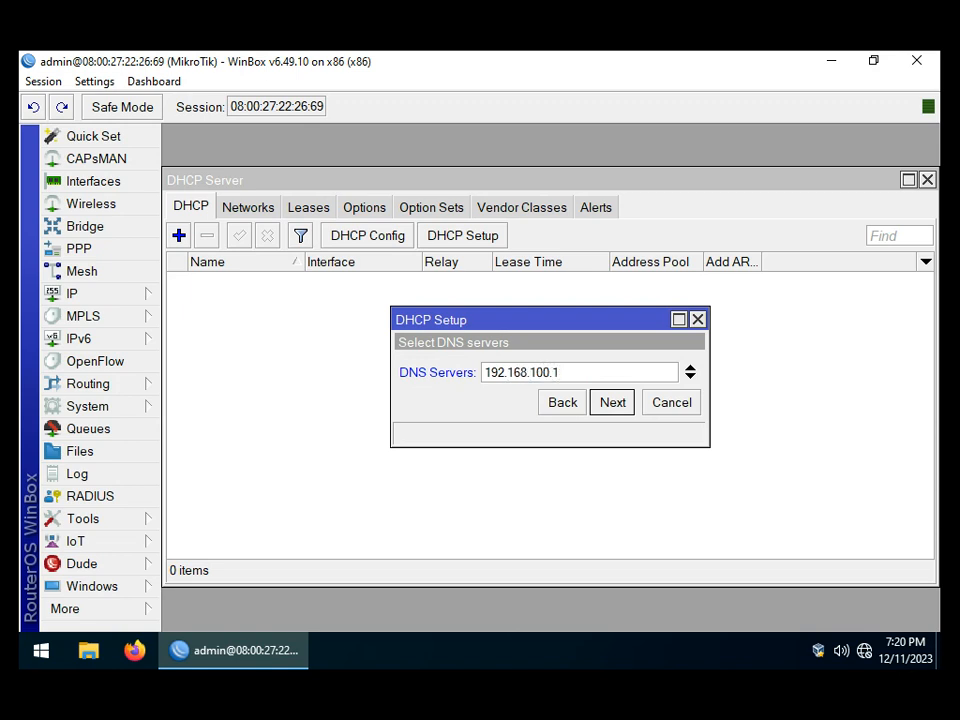
{"action": "key", "text": "Return"}
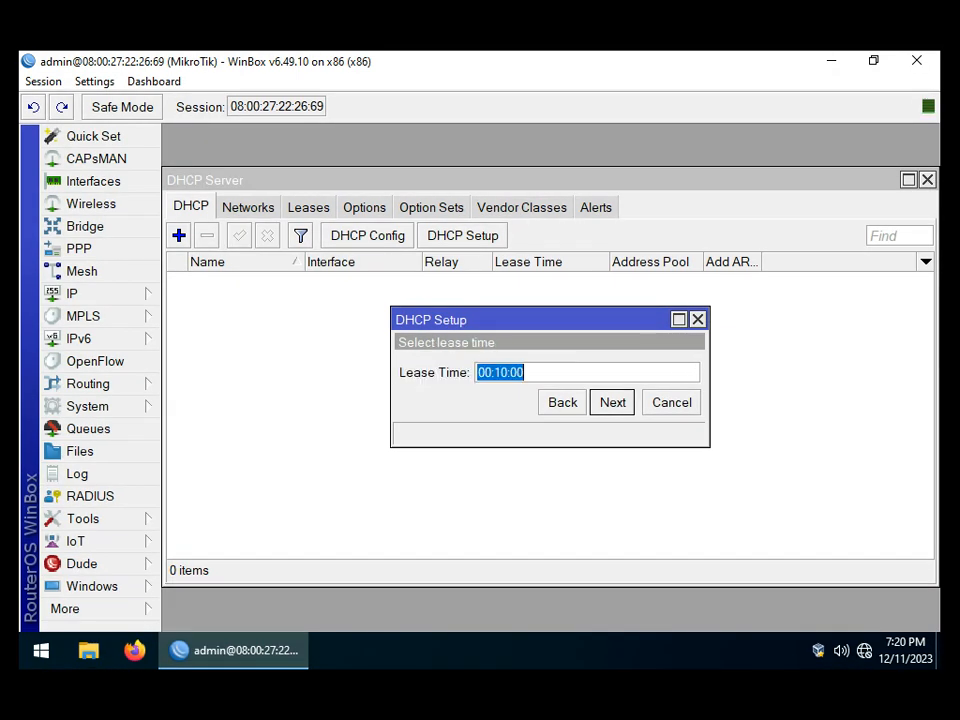
{"action": "key", "text": "Return"}
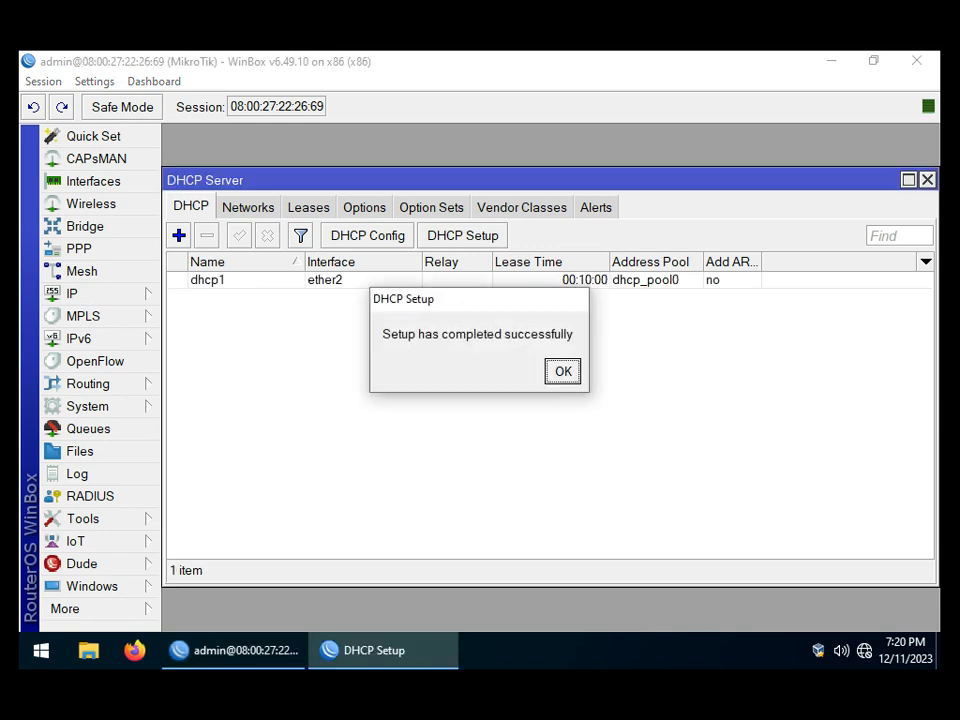
{"action": "key", "text": "Return"}
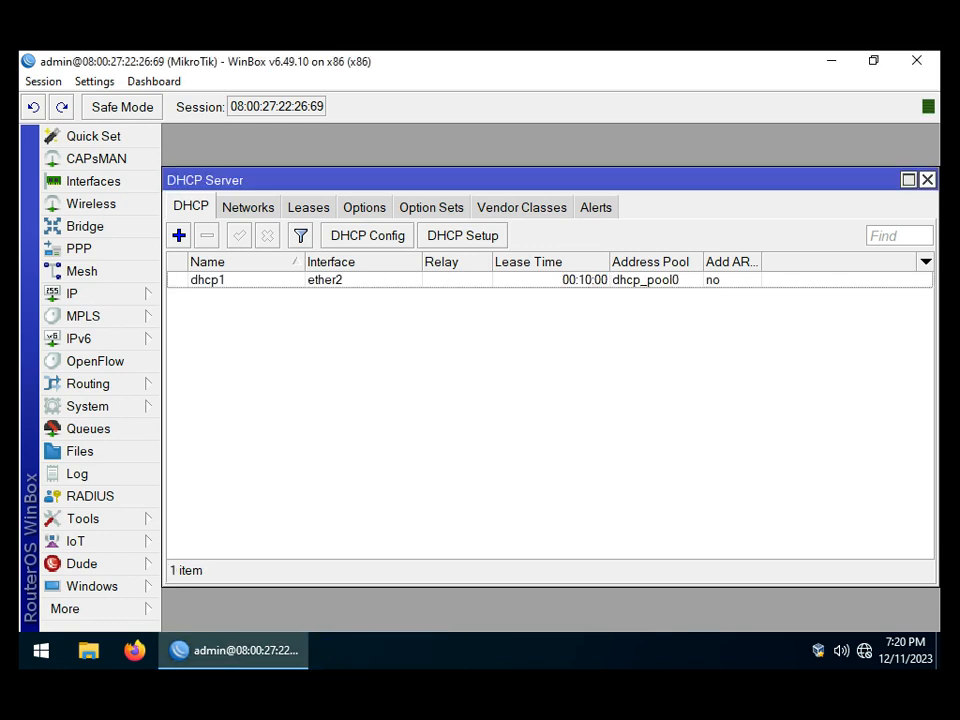
{"action": "key", "text": "Escape"}
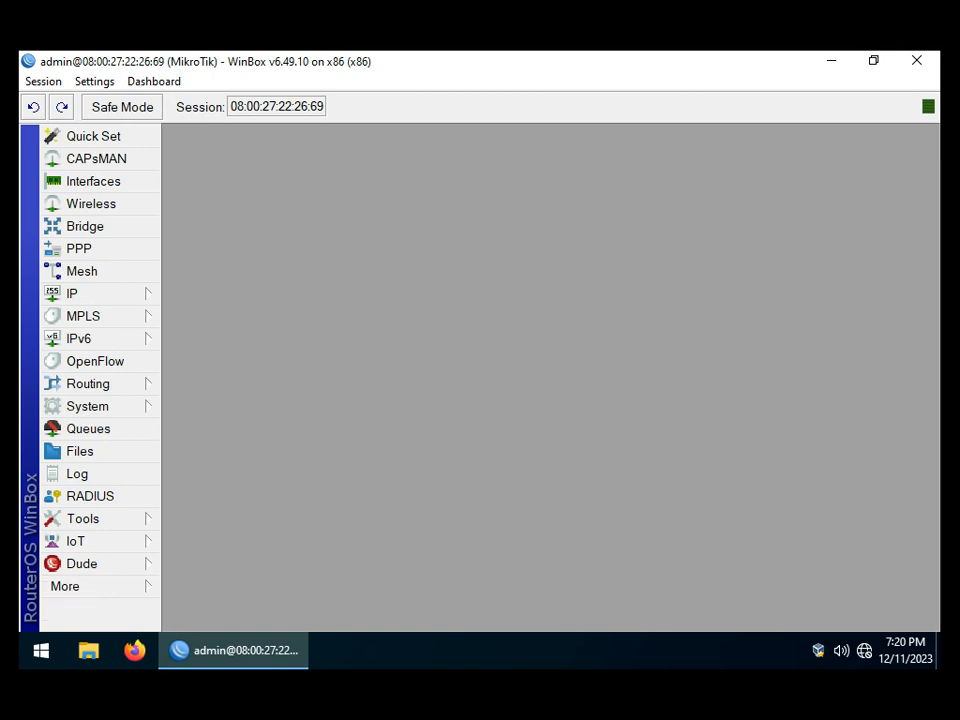
- Create a firewall filter rule on the forward chain that matches the source address list IpIsolir
{"action": "left_click", "coordinate": [98, 294]}
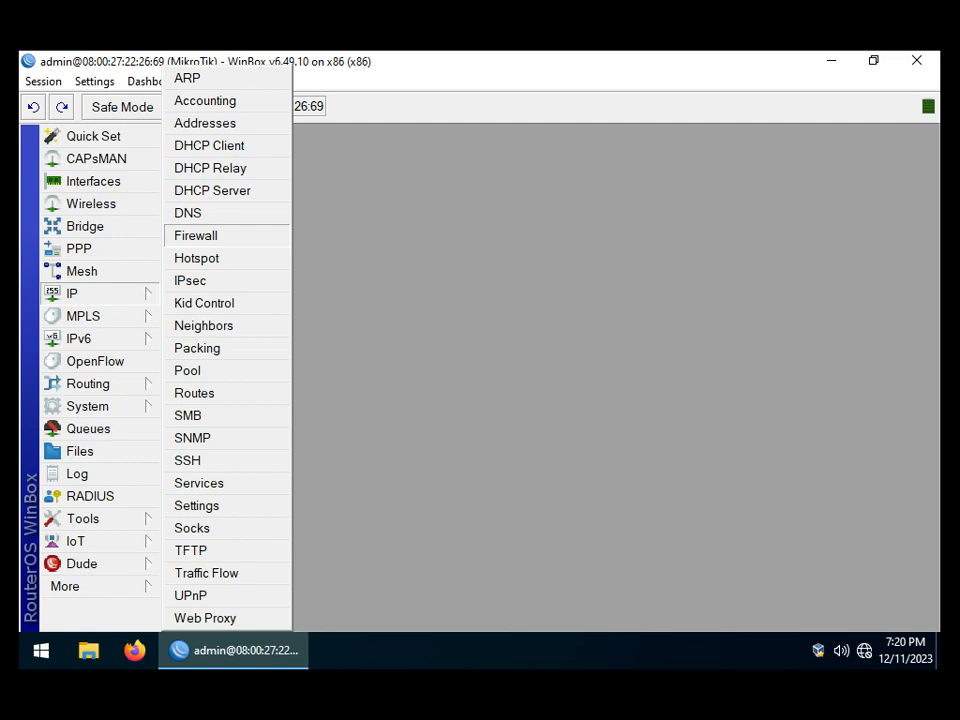
{"action": "left_click", "coordinate": [205, 235]}
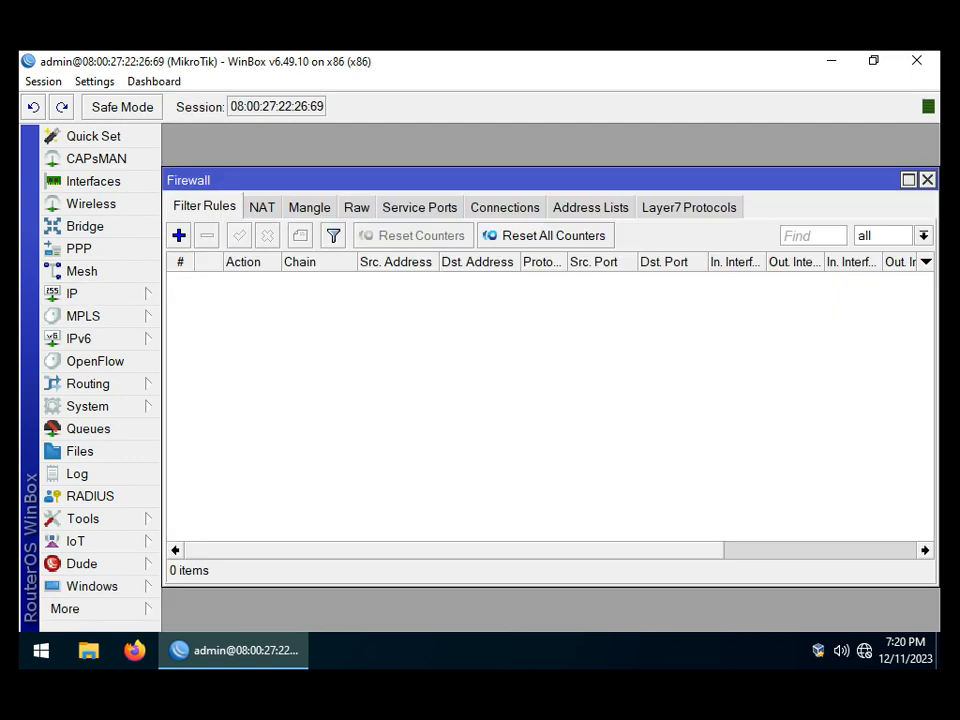
{"action": "left_click", "coordinate": [178, 235]}
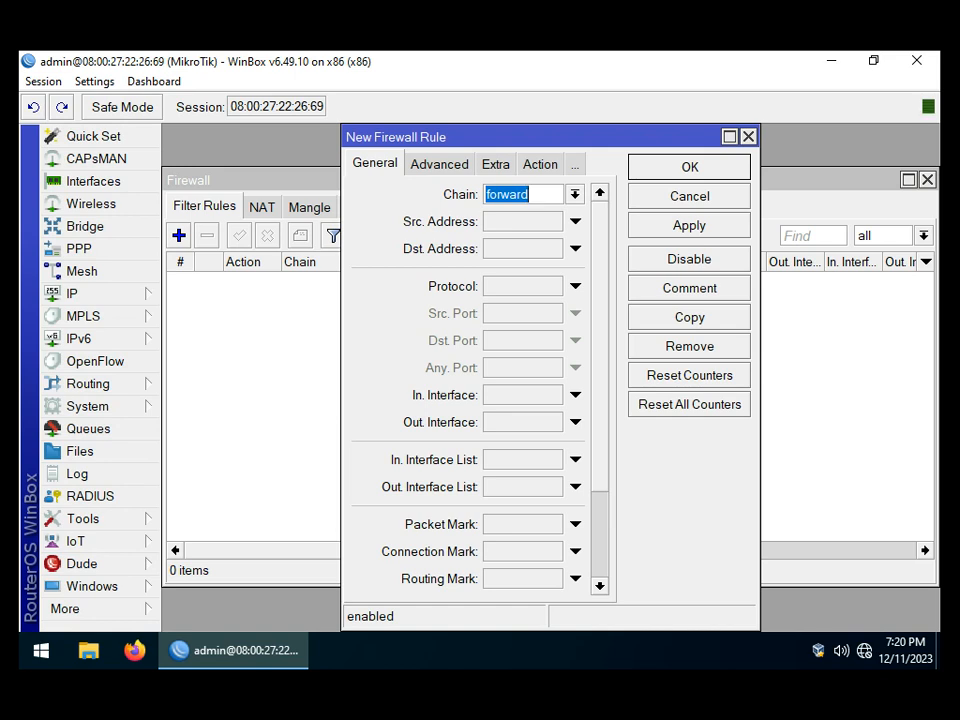
{"action": "left_click", "coordinate": [439, 164]}
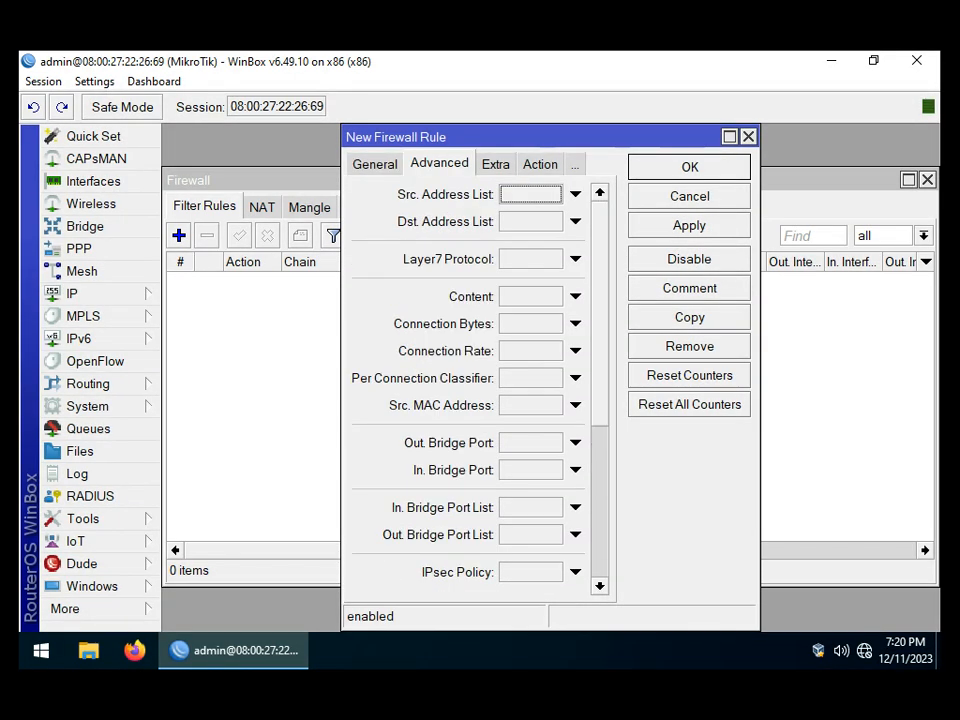
{"action": "left_click", "coordinate": [575, 194]}
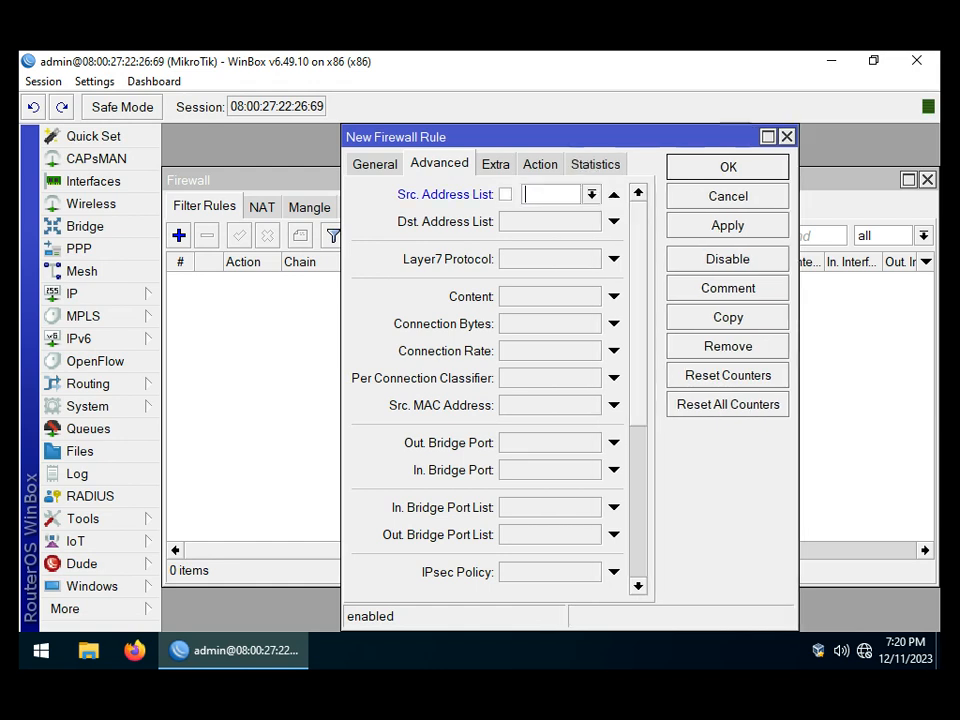
{"action": "type", "text": "IpIsolir"}
- Set the new filter rule's action to drop and save the rule
{"action": "left_click", "coordinate": [540, 164]}
{"action": "left_click", "coordinate": [637, 195]}
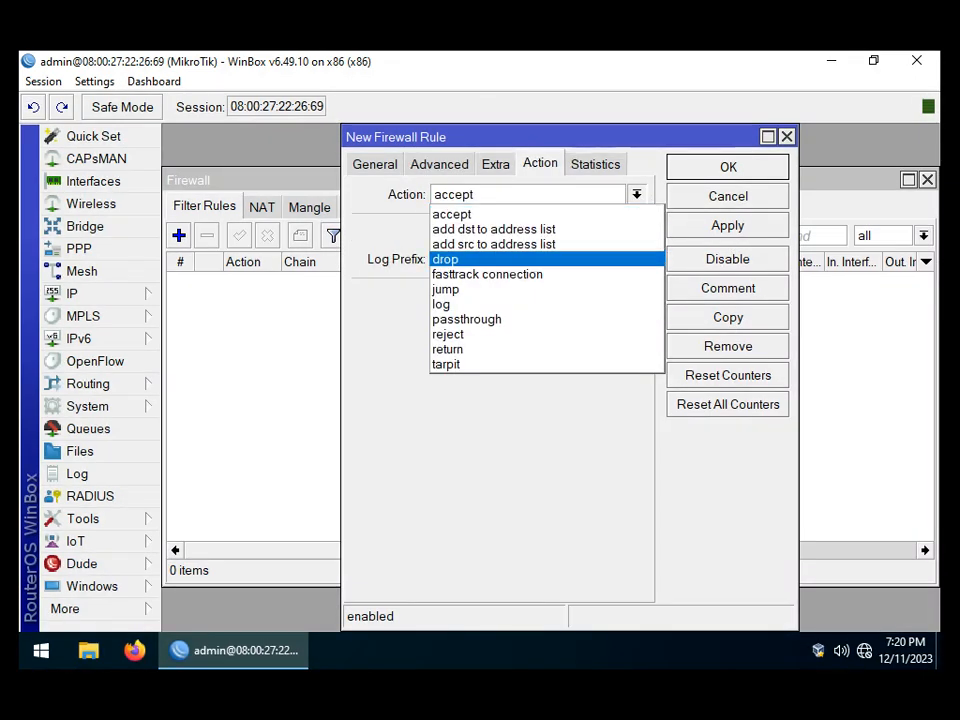
{"action": "left_click", "coordinate": [446, 259]}
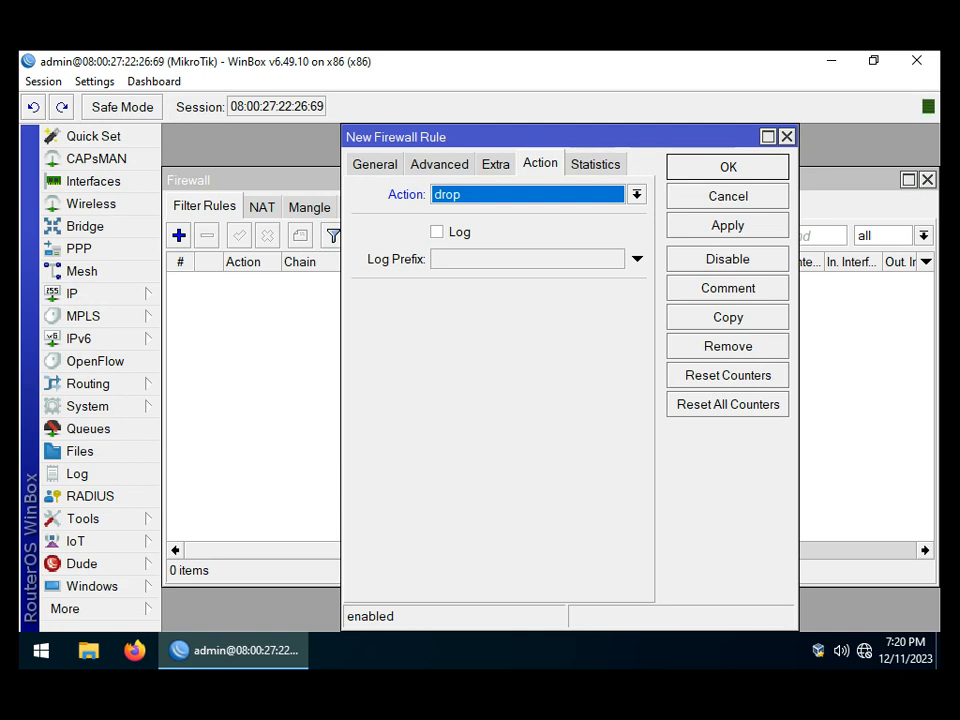
{"action": "left_click", "coordinate": [728, 225]}
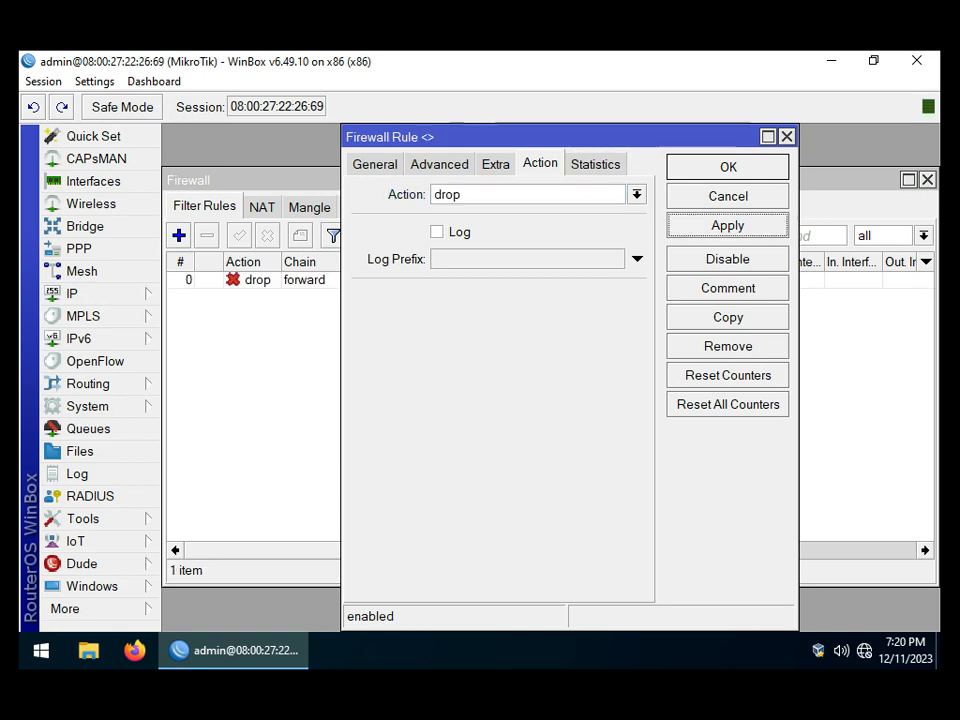
{"action": "left_click", "coordinate": [728, 167]}
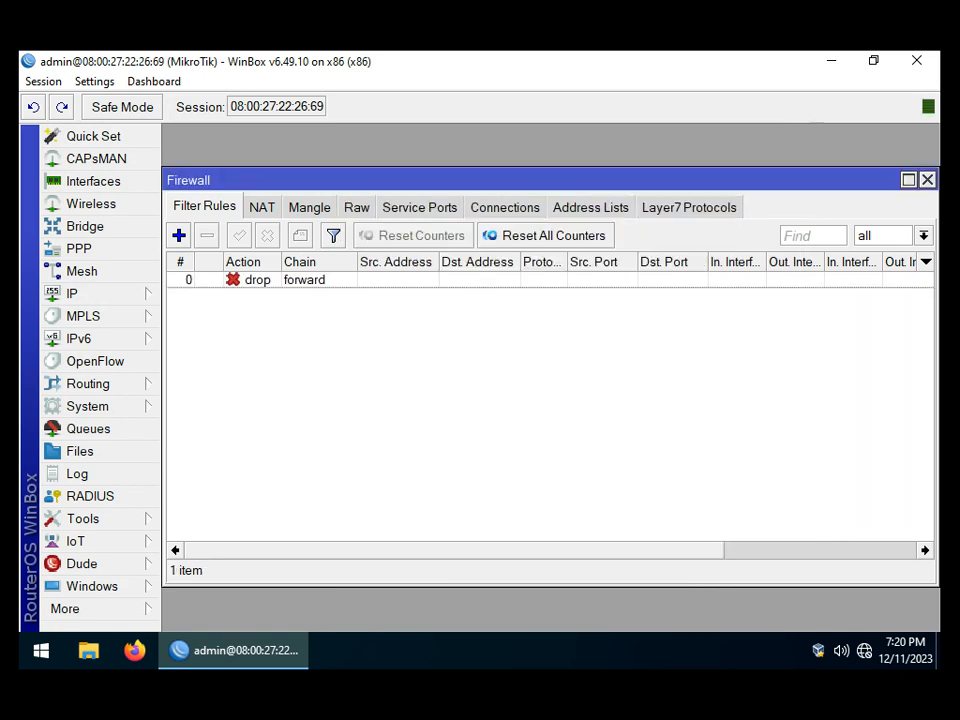
- Create a NAT rule on the srcnat chain with ether1 as the outgoing interface
{"action": "left_click", "coordinate": [262, 207]}
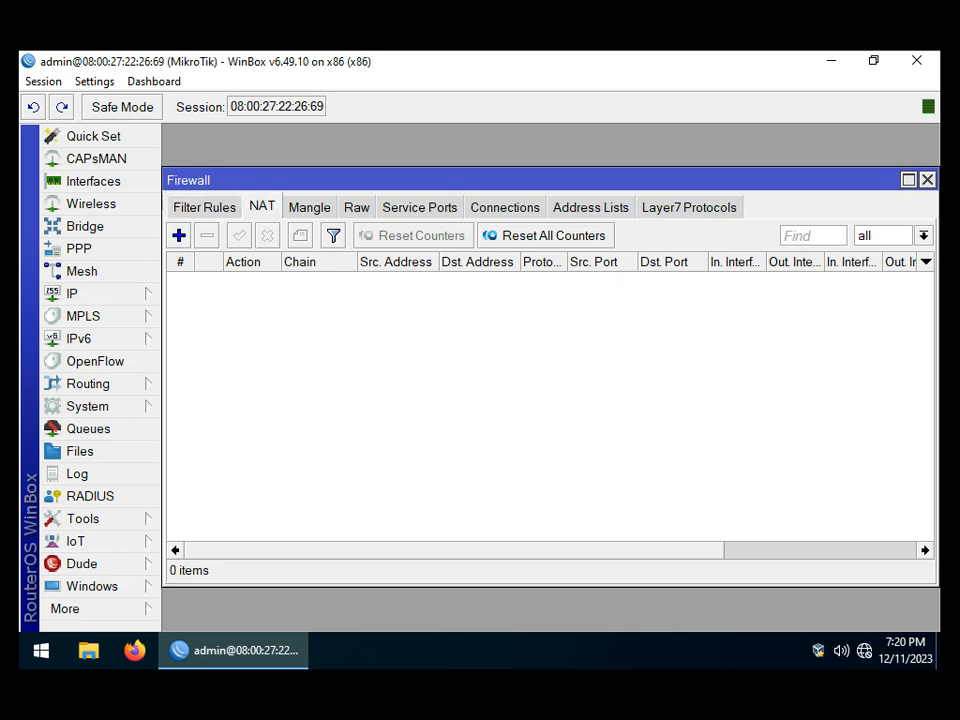
{"action": "left_click", "coordinate": [178, 235]}
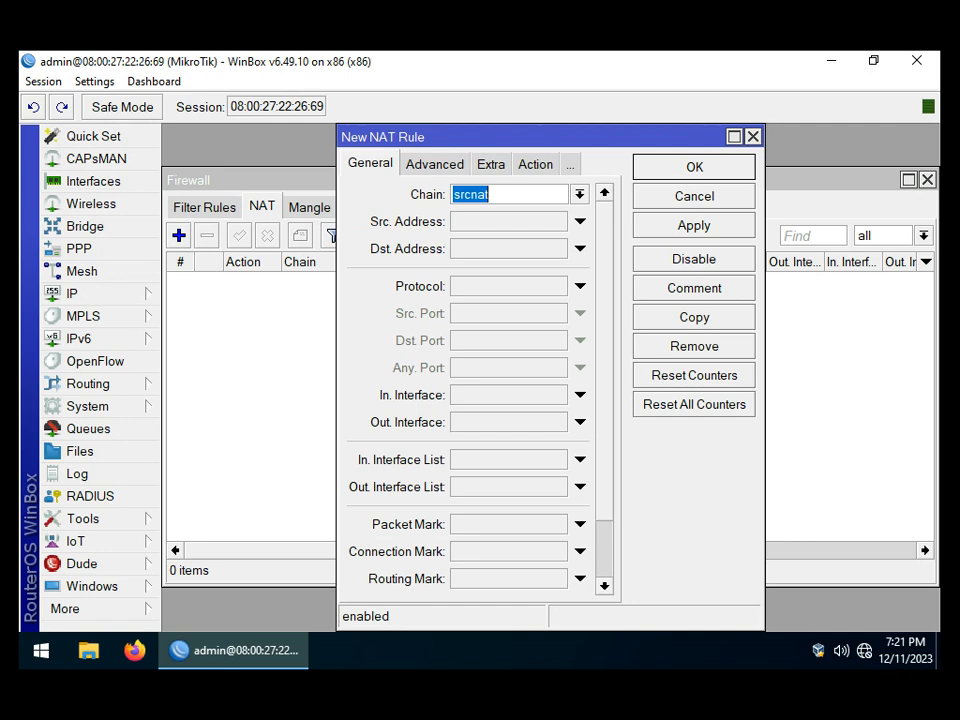
{"action": "left_click", "coordinate": [580, 422]}
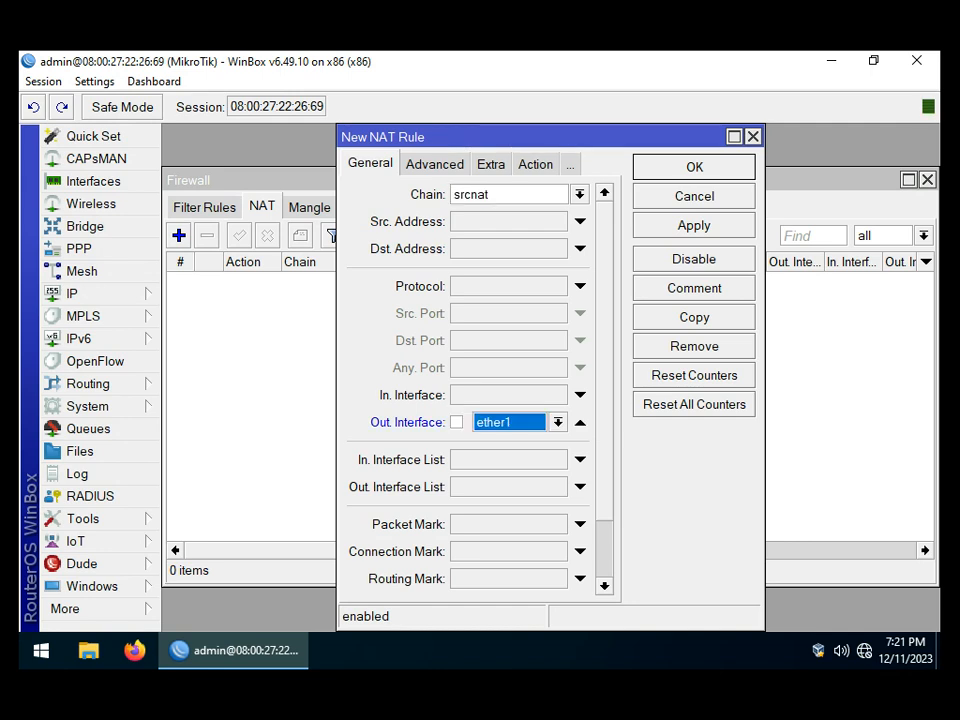
{"action": "left_click", "coordinate": [558, 422]}
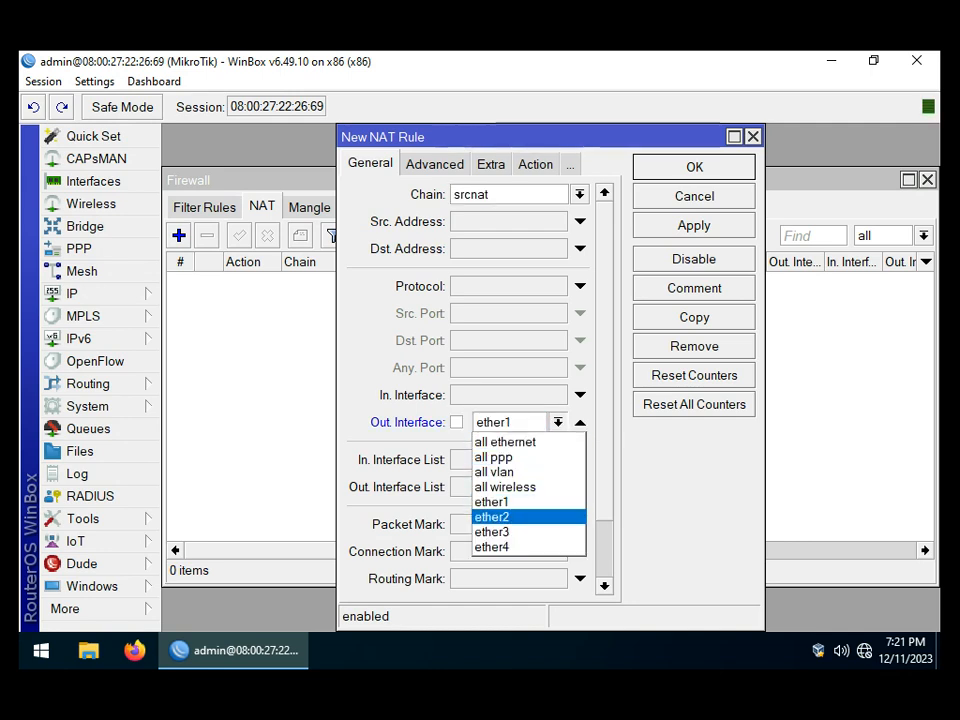
{"action": "left_click", "coordinate": [493, 502]}
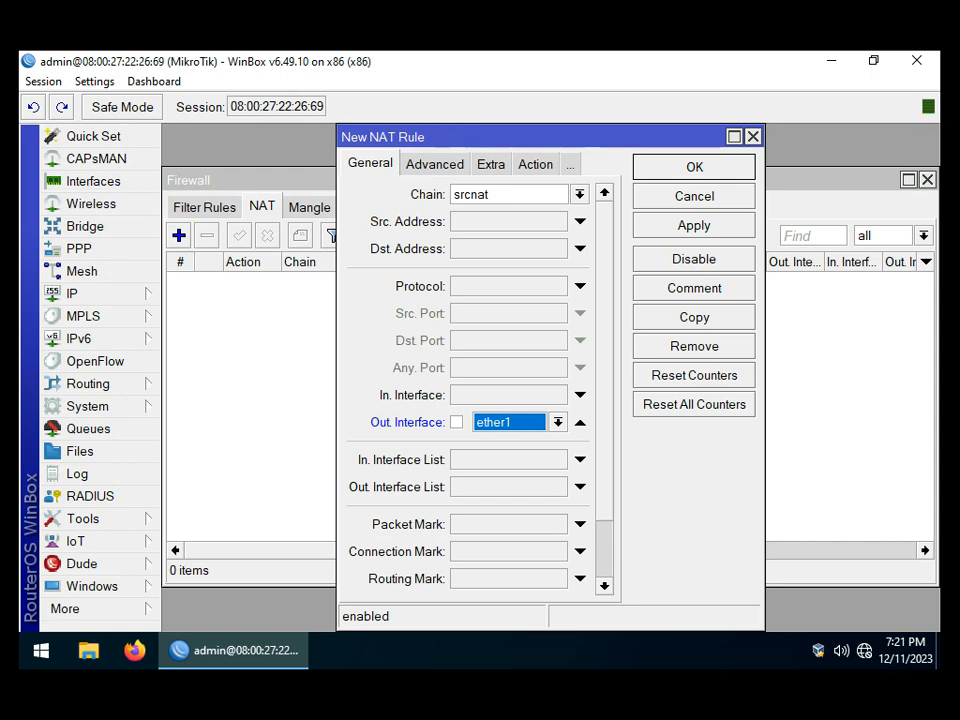
- Set the srcnat rule's action to masquerade and save the rule
{"action": "left_click", "coordinate": [535, 164]}
{"action": "left_click", "coordinate": [603, 195]}
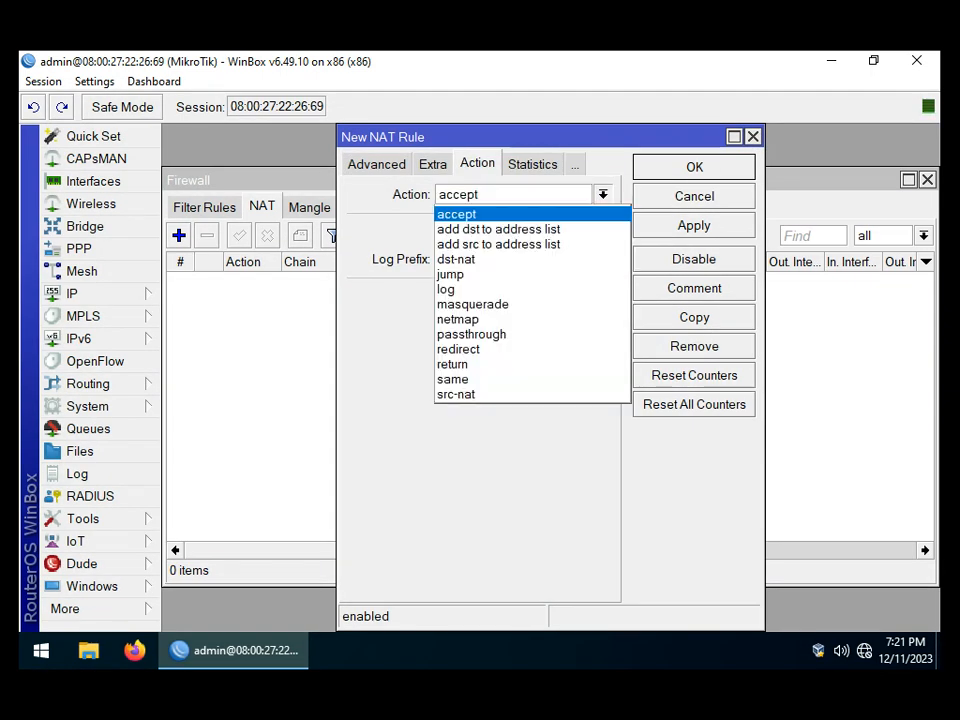
{"action": "key", "text": "Return"}
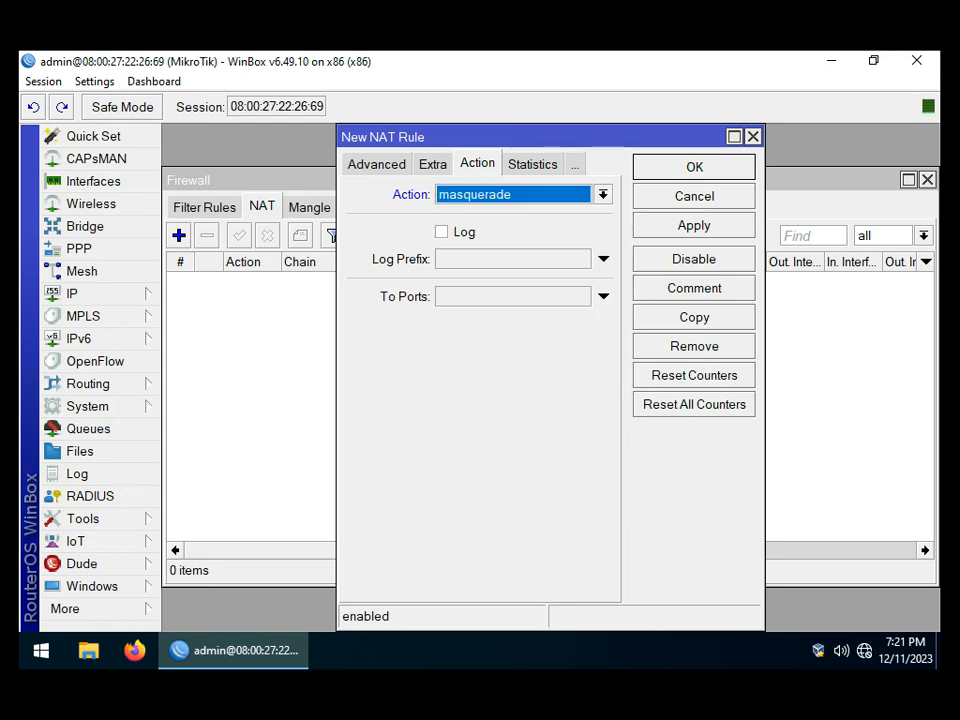
{"action": "left_click", "coordinate": [694, 226]}
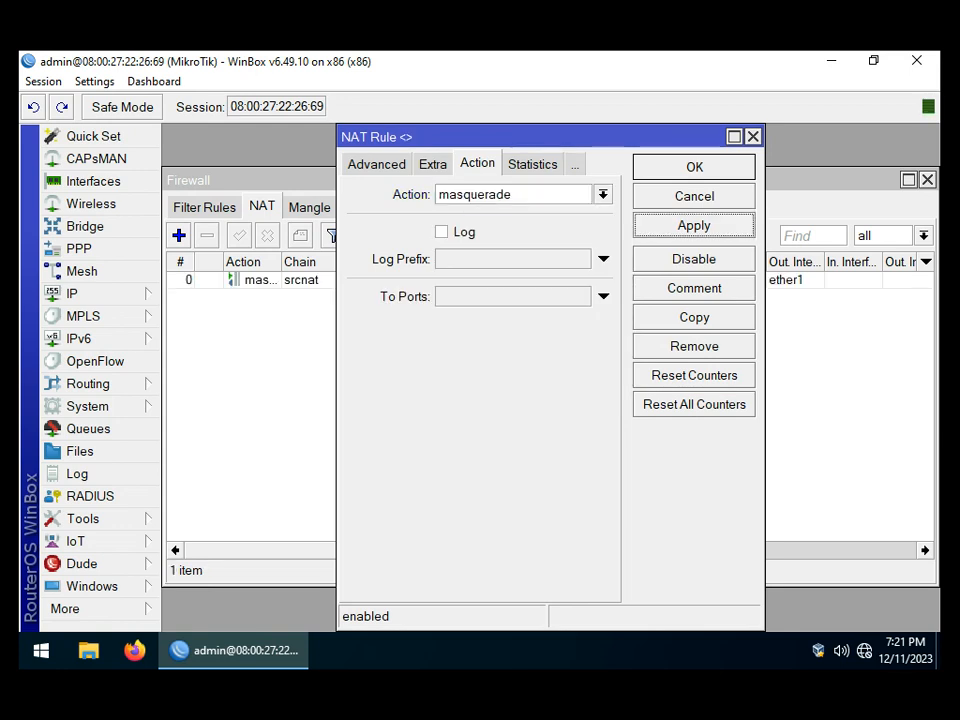
{"action": "left_click", "coordinate": [694, 167]}
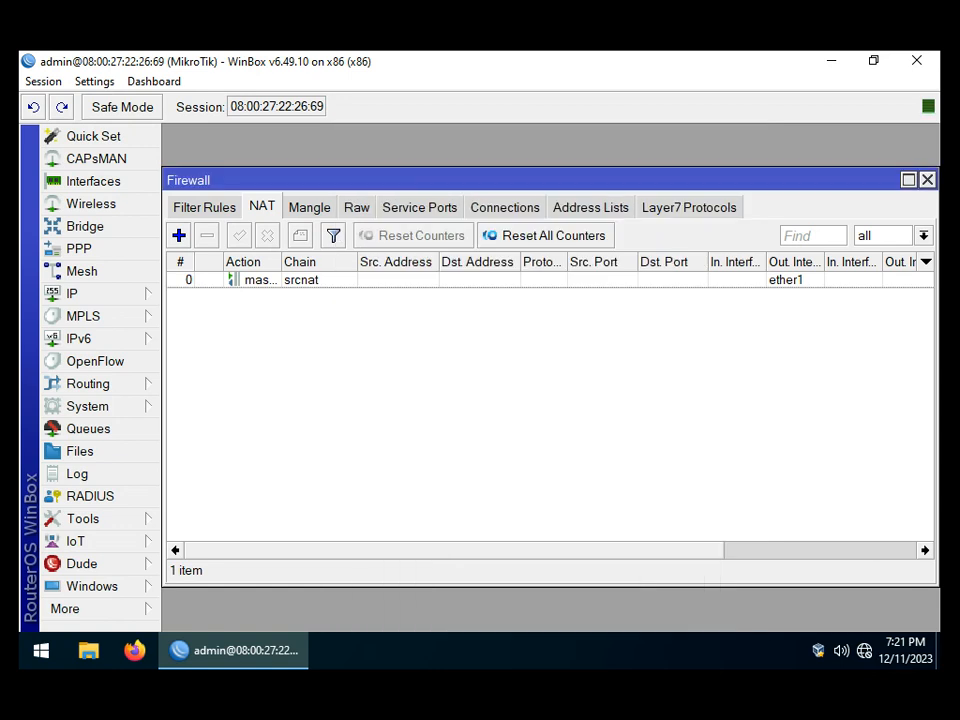
- Create a NAT rule on the dstnat chain for protocol tcp with destination ports 80,443
{"action": "left_click", "coordinate": [179, 236]}
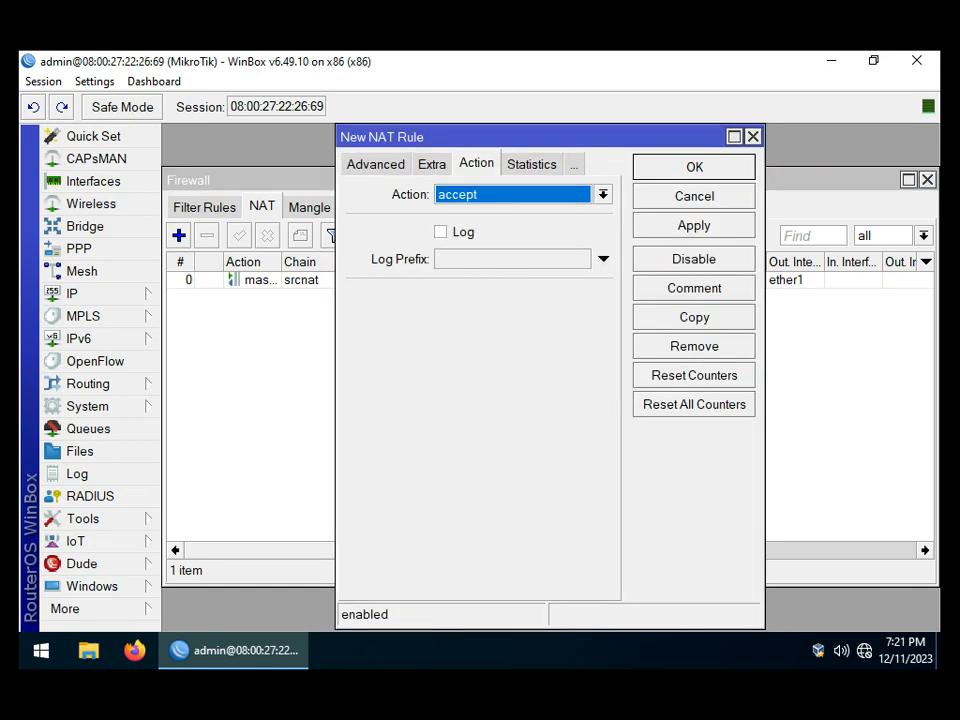
{"action": "left_click", "coordinate": [375, 164]}
{"action": "left_click", "coordinate": [371, 164]}
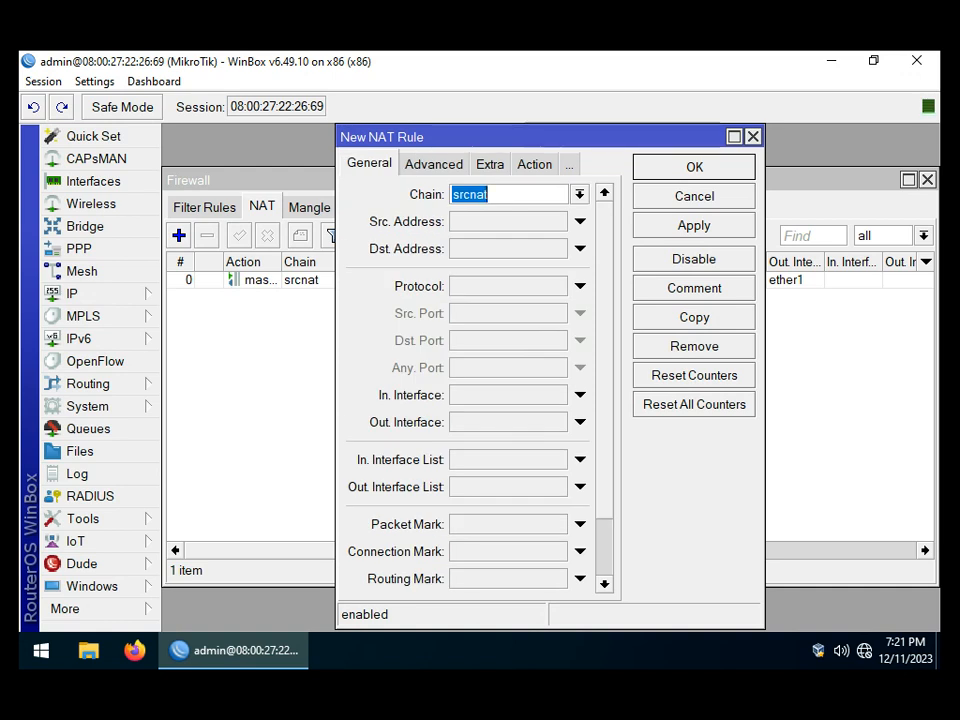
{"action": "left_click", "coordinate": [580, 194]}
{"action": "left_click", "coordinate": [490, 214]}
{"action": "left_click", "coordinate": [580, 286]}
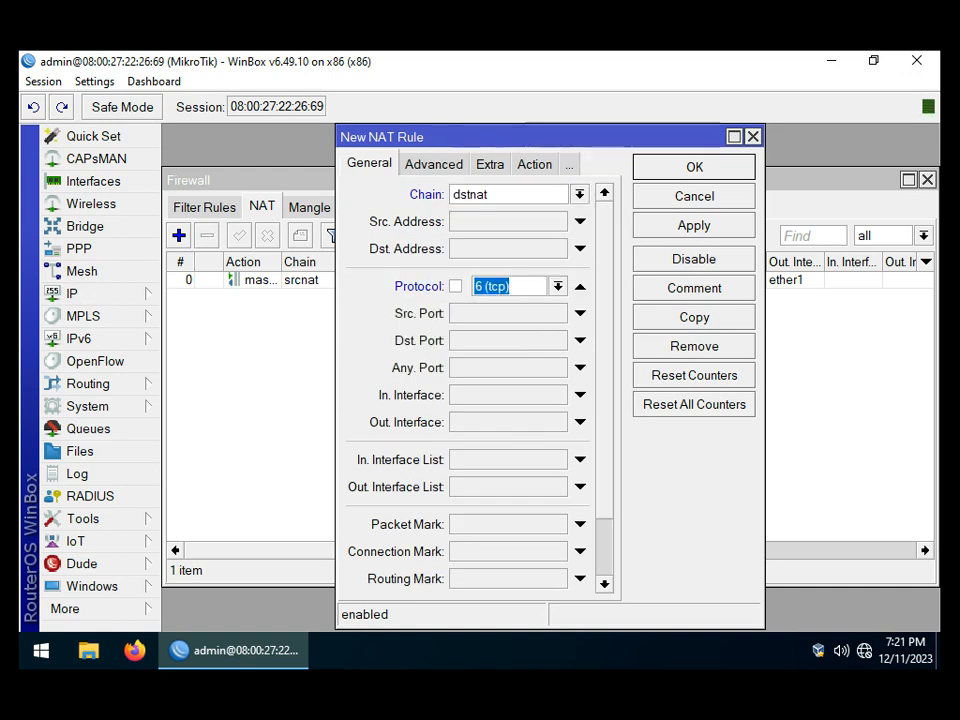
{"action": "left_click", "coordinate": [580, 341]}
{"action": "type", "text": "80,443"}
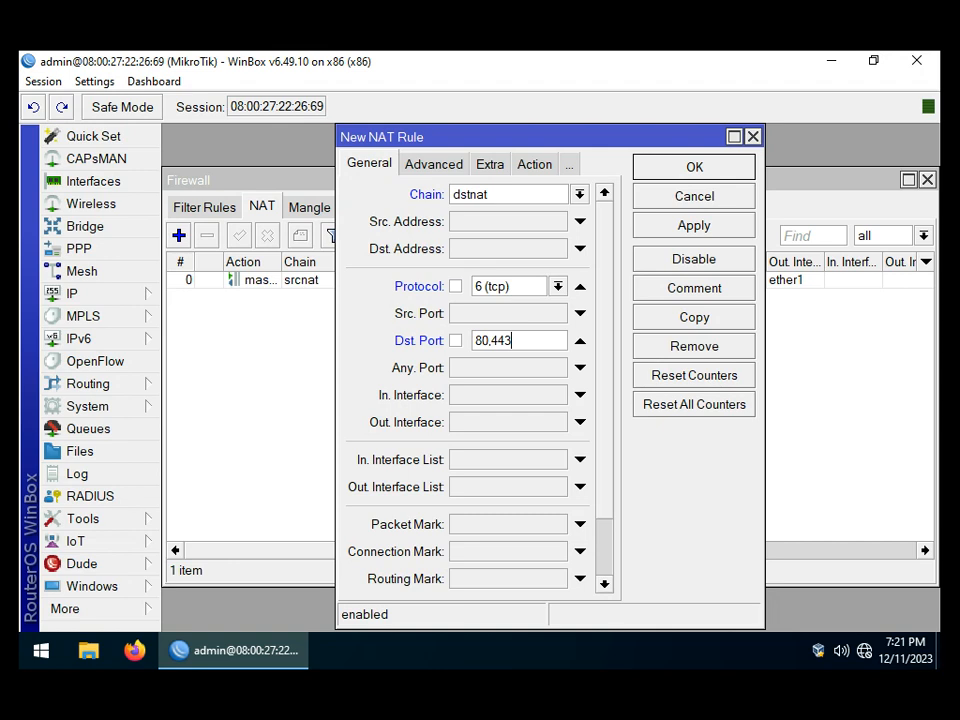
- Make the dstnat rule match the source address list IpIsolir
{"action": "left_click", "coordinate": [434, 164]}
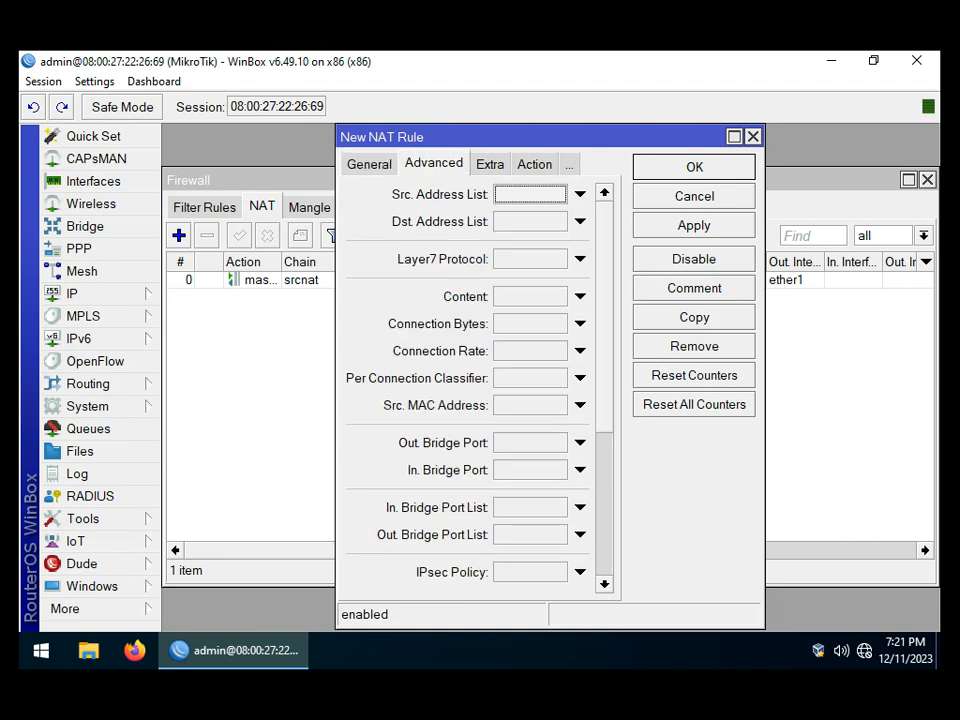
{"action": "left_click", "coordinate": [580, 194]}
{"action": "left_click", "coordinate": [574, 194]}
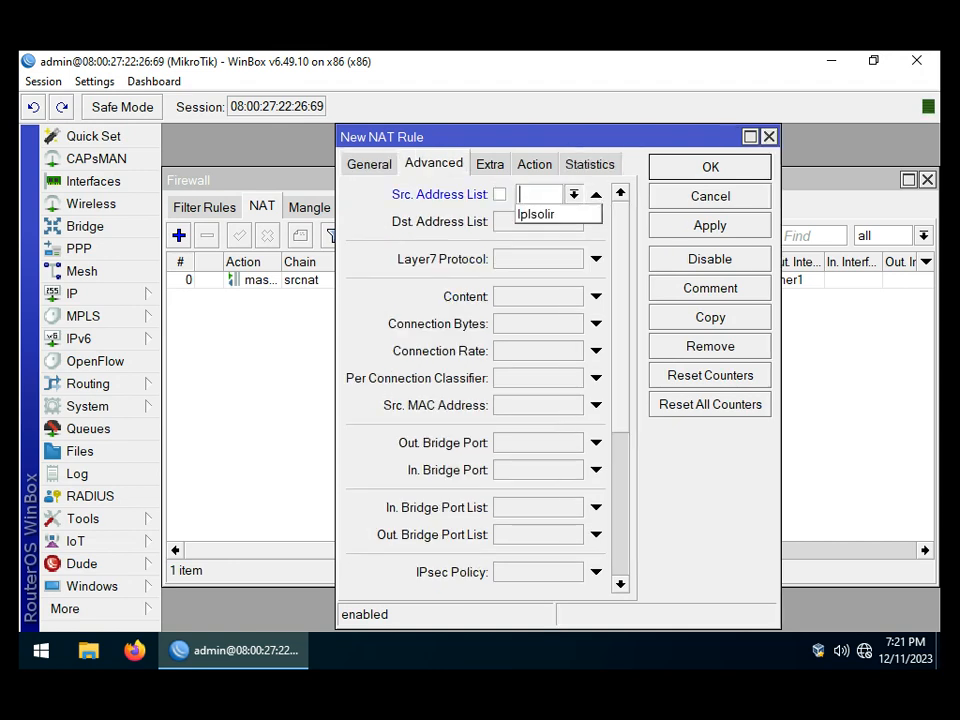
{"action": "left_click", "coordinate": [557, 214]}
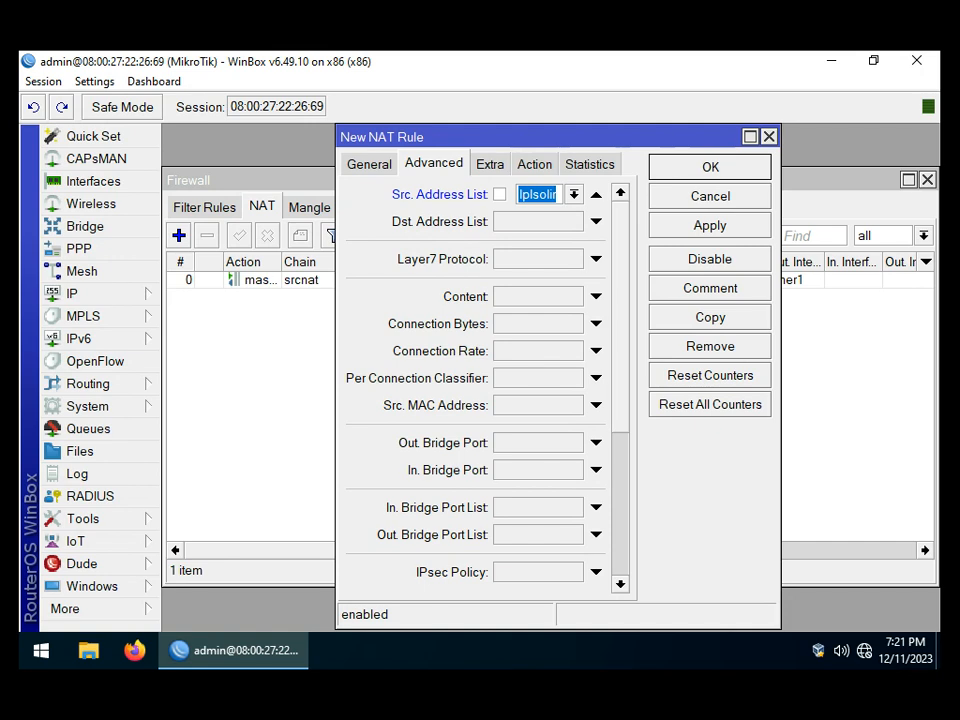
- Set the dstnat rule's action to redirect to port 8080, save the rule and close the firewall window
{"action": "left_click", "coordinate": [534, 164]}
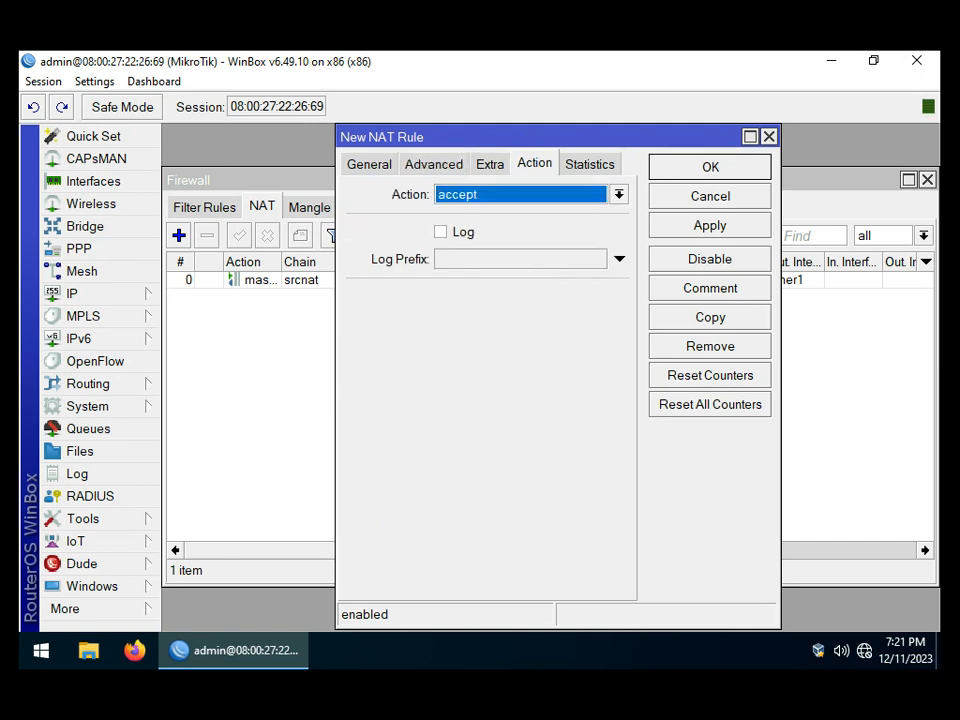
{"action": "left_click", "coordinate": [619, 195]}
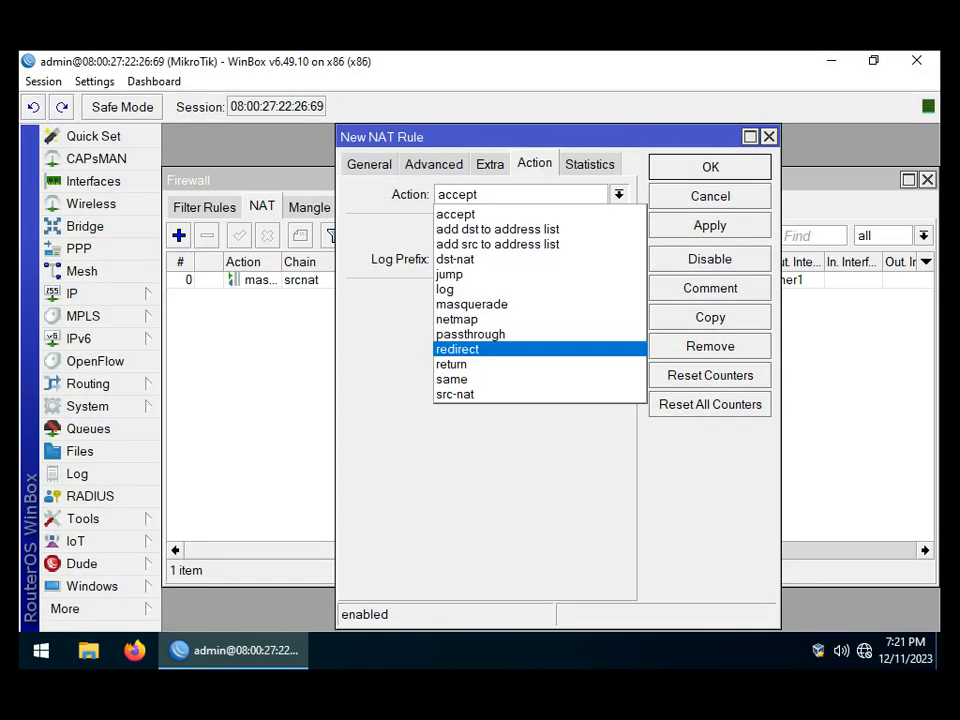
{"action": "key", "text": "Return"}
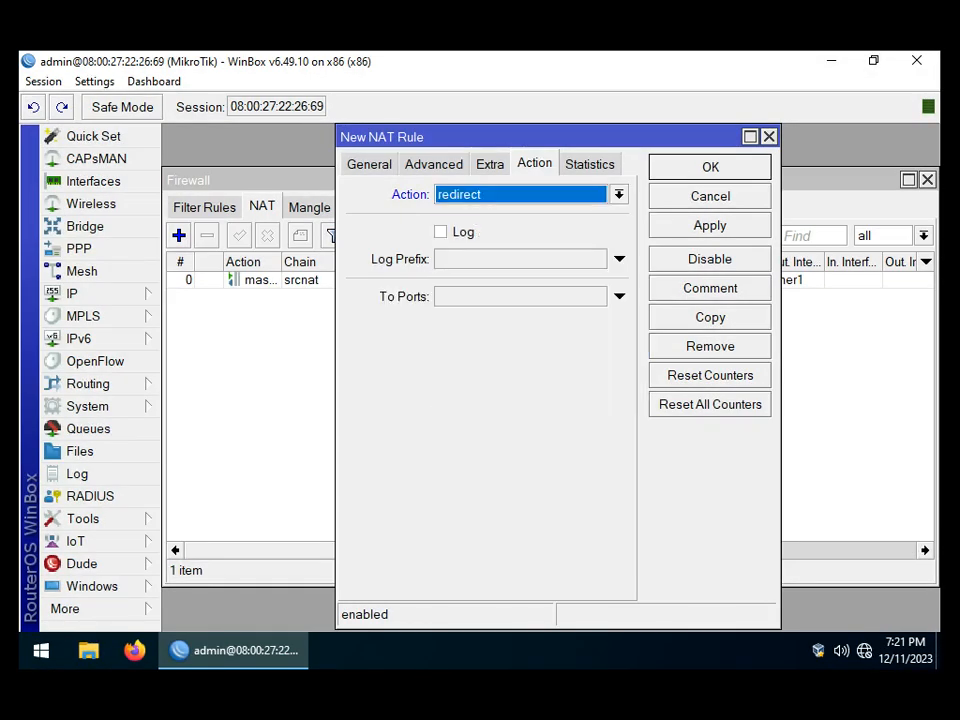
{"action": "left_click", "coordinate": [619, 297]}
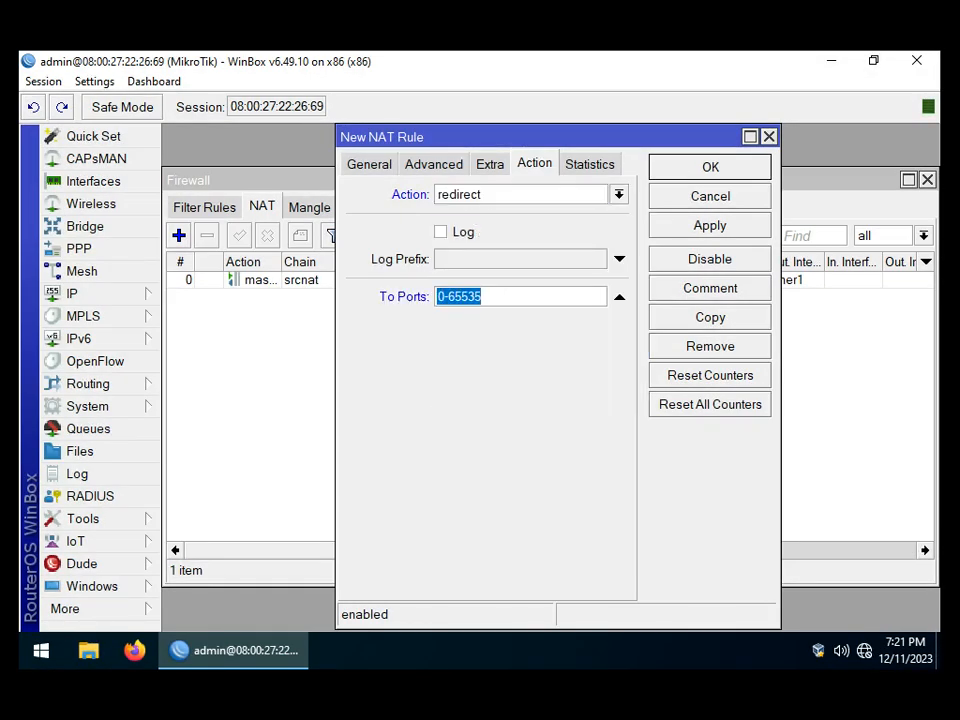
{"action": "type", "text": "80.8"}
{"action": "key", "text": "BackSpace"}
{"action": "key", "text": "BackSpace"}
{"action": "type", "text": "80"}
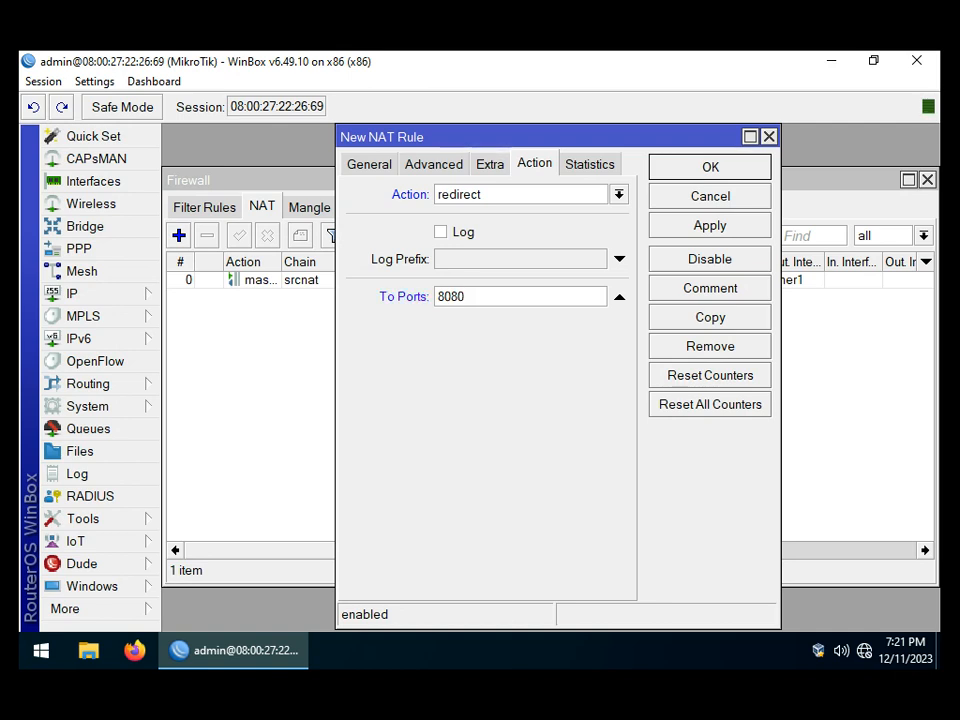
{"action": "left_click", "coordinate": [710, 225]}
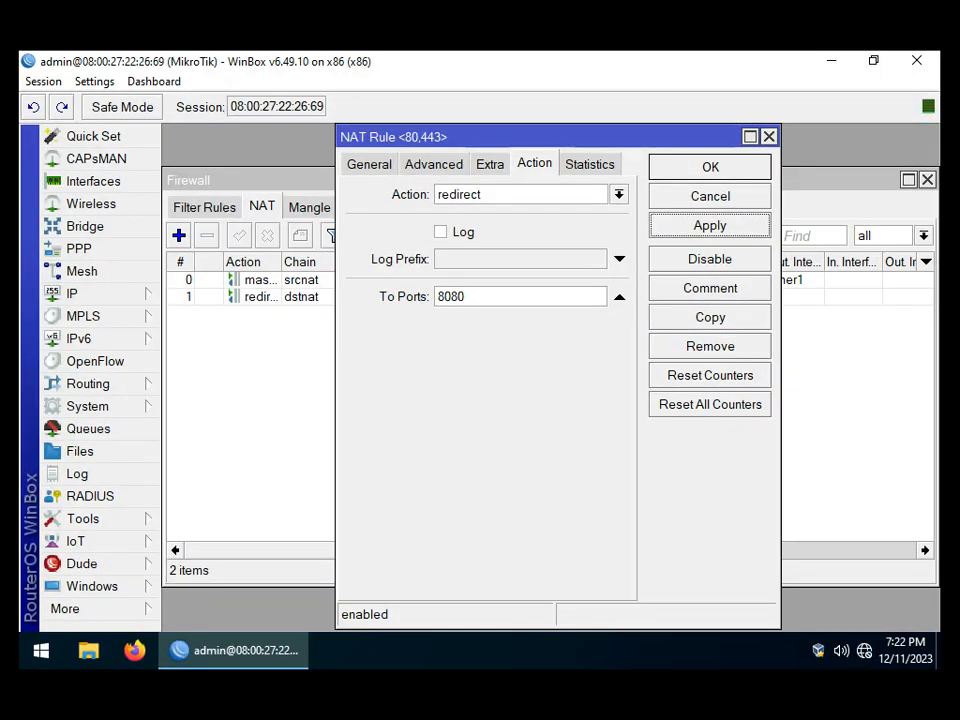
{"action": "left_click", "coordinate": [710, 167]}
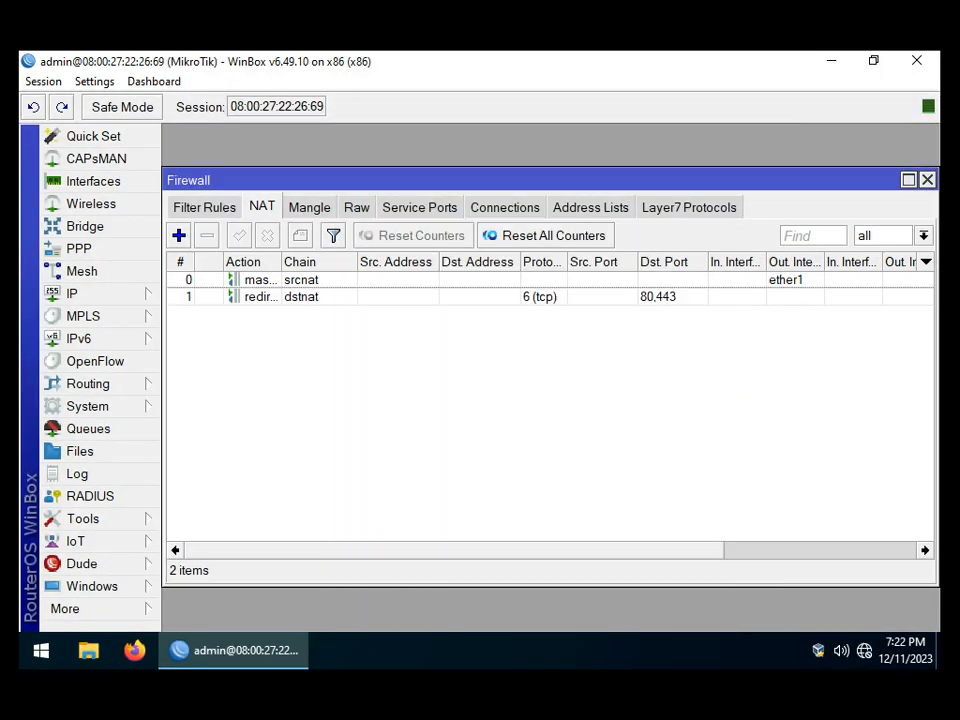
{"action": "left_click", "coordinate": [928, 180]}
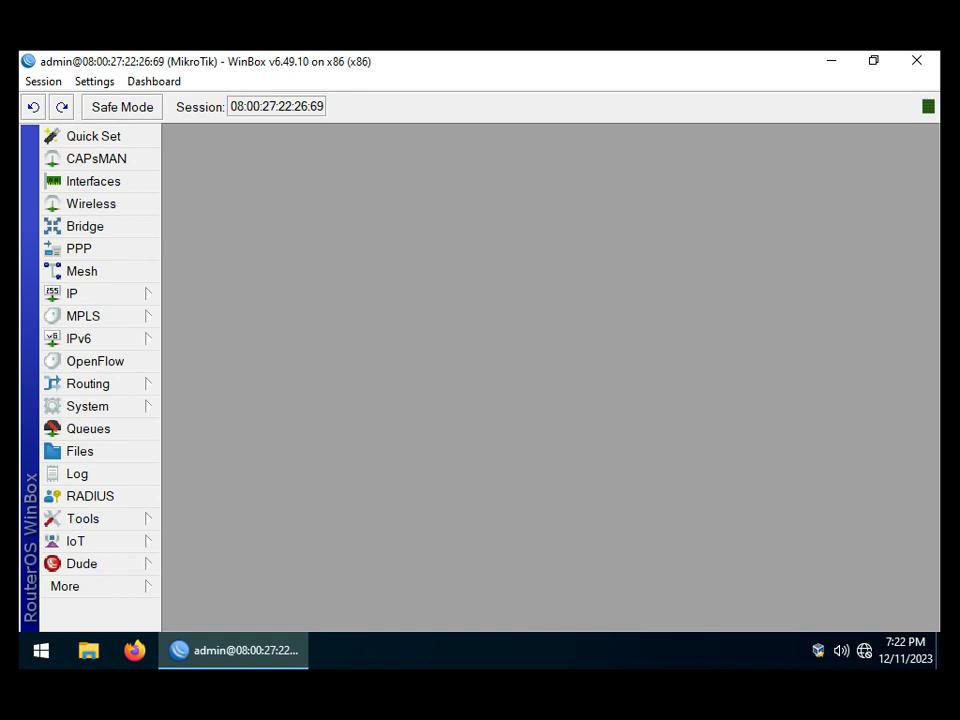
- Turn on the Enabled option in the IP web proxy settings and open the proxy's access rules
{"action": "left_click", "coordinate": [88, 294]}
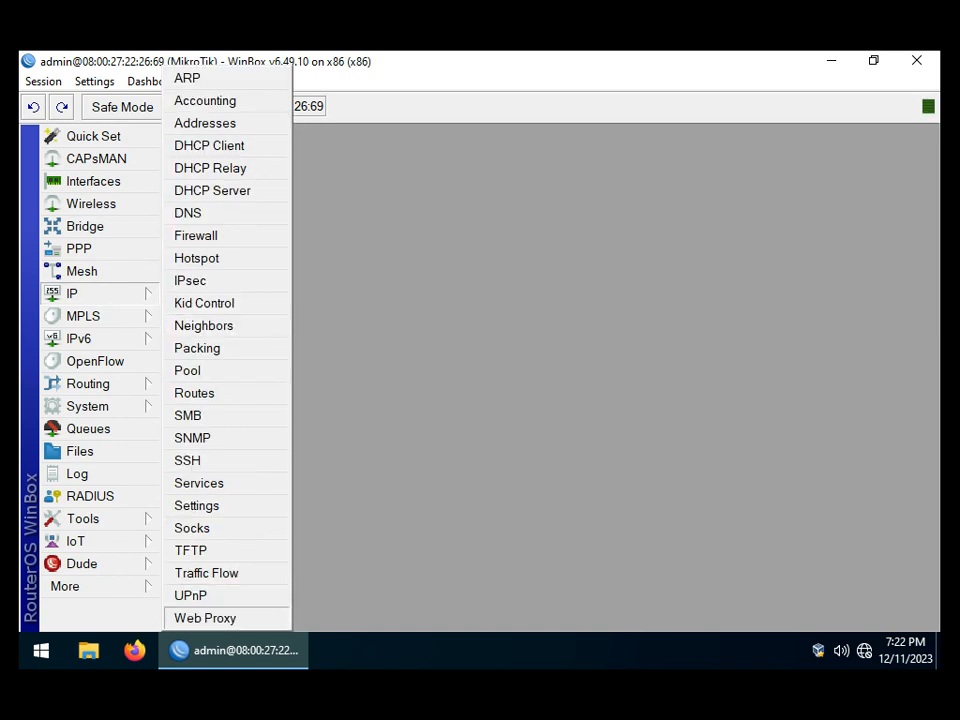
{"action": "left_click", "coordinate": [205, 618]}
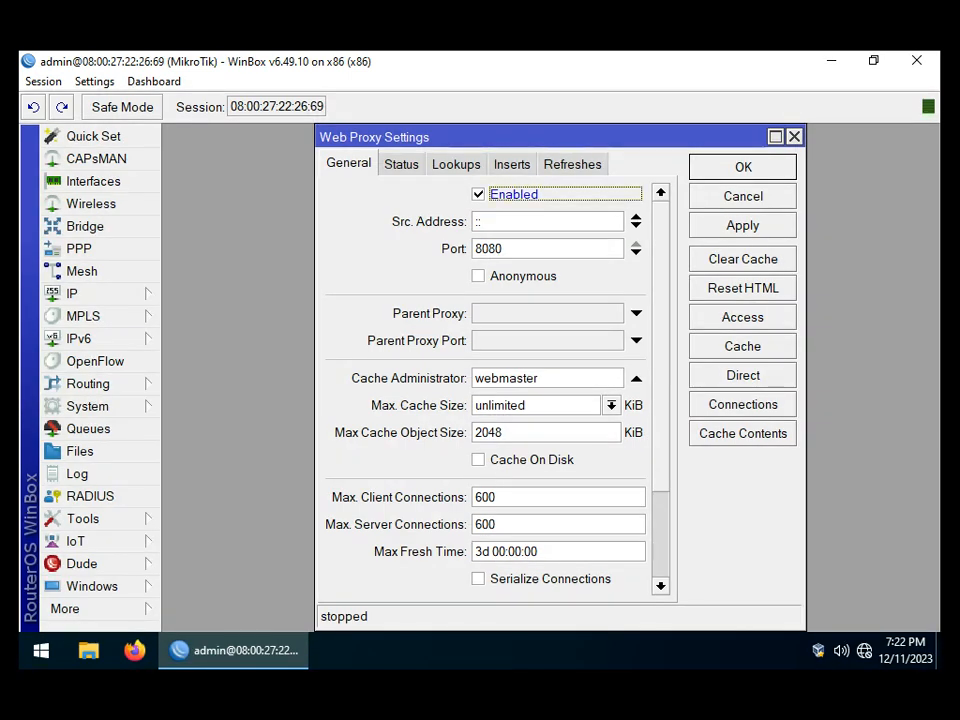
{"action": "left_click", "coordinate": [743, 317]}
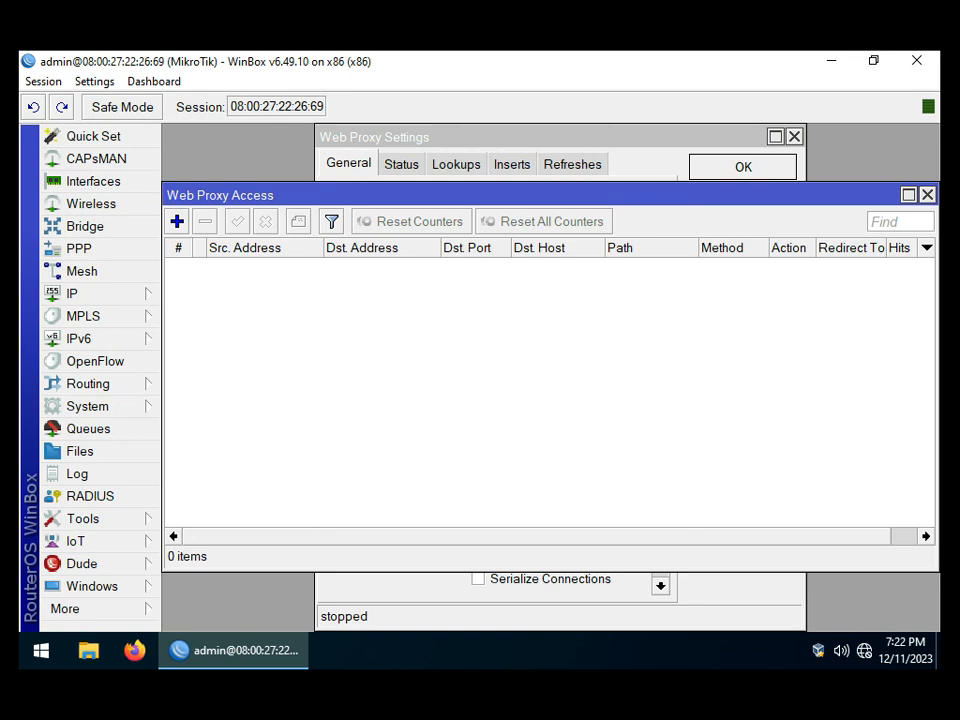
- Create a web proxy access rule for source 192.168.100.0/24 and any destination except 192.168.100.1
{"action": "left_click", "coordinate": [177, 222]}
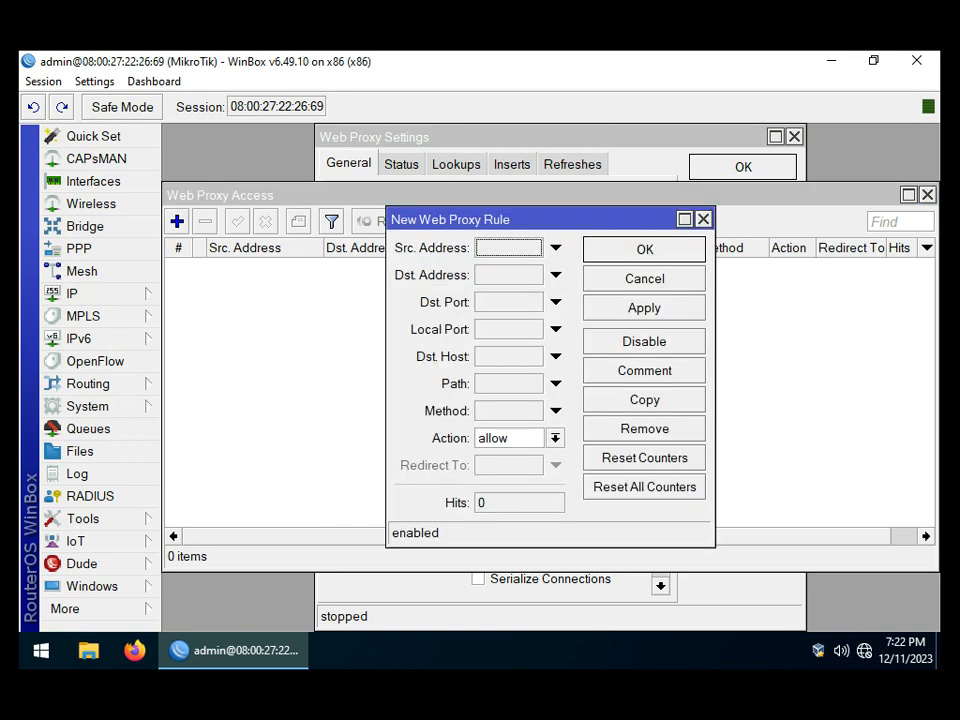
{"action": "left_click", "coordinate": [556, 248]}
{"action": "type", "text": "19"}
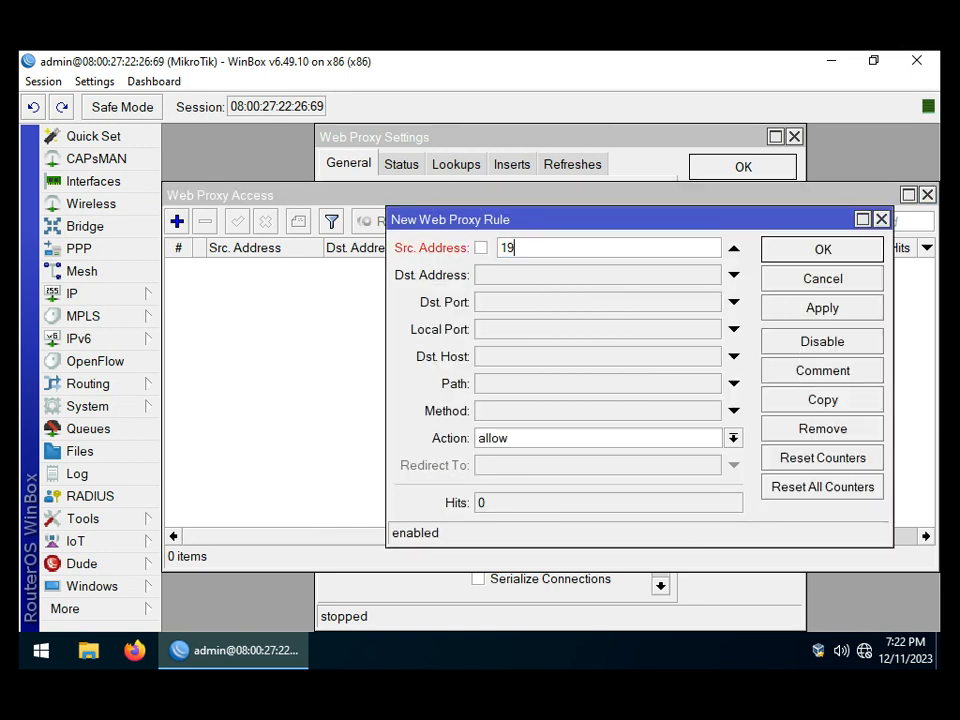
{"action": "type", "text": "2.168.100"}
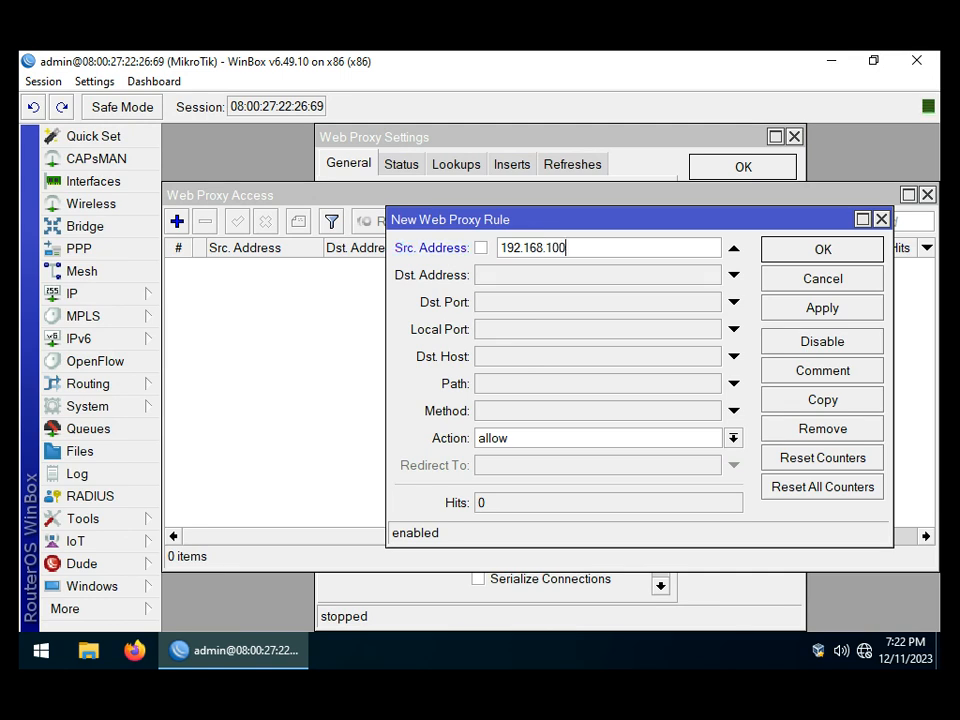
{"action": "type", "text": ".0/24"}
{"action": "left_click", "coordinate": [734, 275]}
{"action": "left_click", "coordinate": [481, 275]}
{"action": "left_click_drag", "start_coordinate": [540, 275], "coordinate": [497, 275]}
{"action": "type", "text": "192.168.1"}
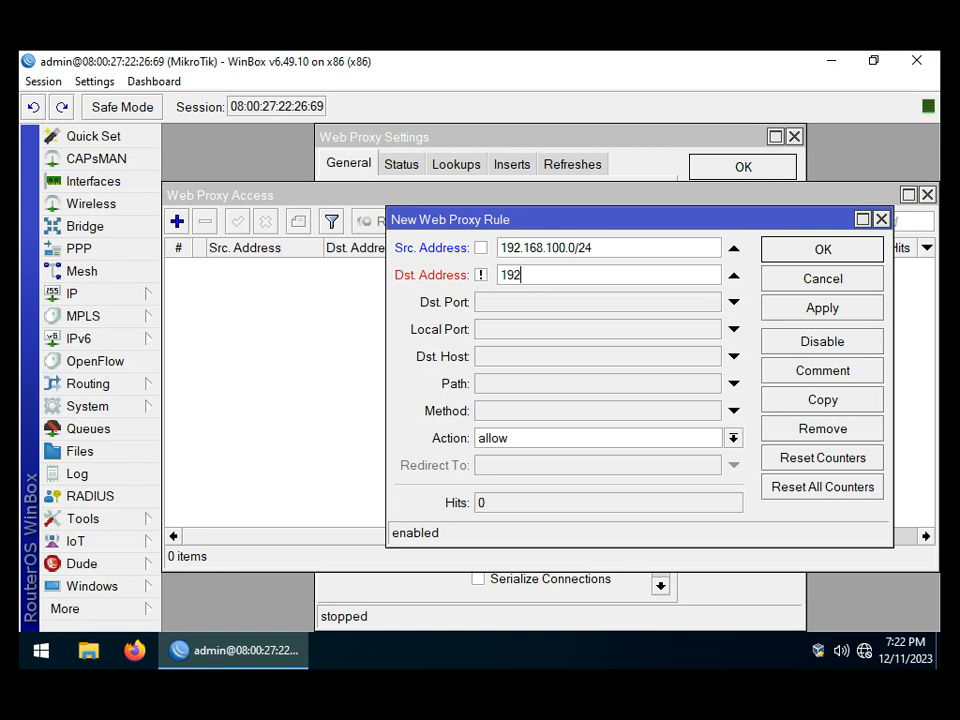
{"action": "type", "text": "00.1"}
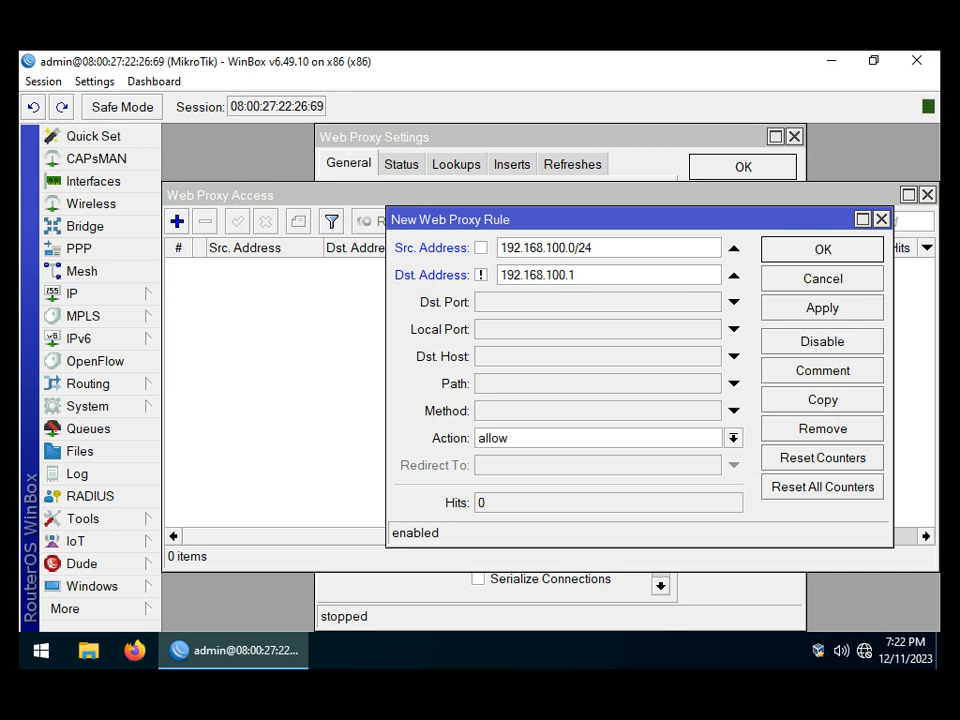
- Set the proxy rule's action to deny with redirection to 192.168.100.1:8080 and save the rule
{"action": "left_click", "coordinate": [733, 438]}
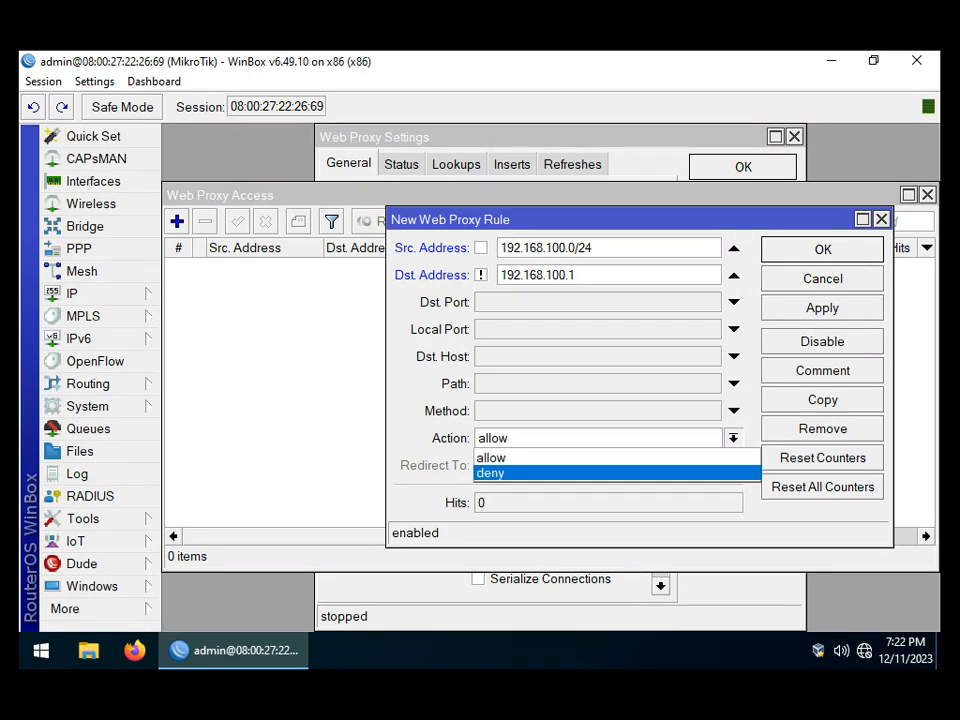
{"action": "key", "text": "Return"}
{"action": "left_click", "coordinate": [734, 465]}
{"action": "type", "text": "192.168."}
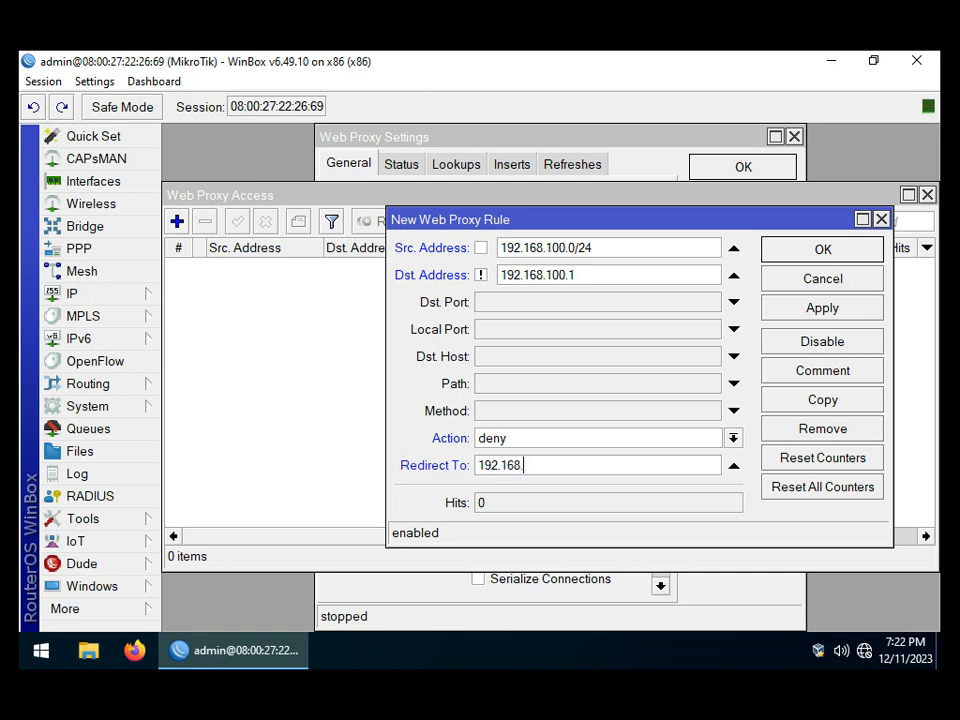
{"action": "type", "text": "100.1:80180"}
{"action": "key", "text": "BackSpace"}
{"action": "key", "text": "BackSpace"}
{"action": "key", "text": "BackSpace"}
{"action": "type", "text": "80"}
{"action": "left_click", "coordinate": [822, 308]}
{"action": "left_click", "coordinate": [822, 250]}
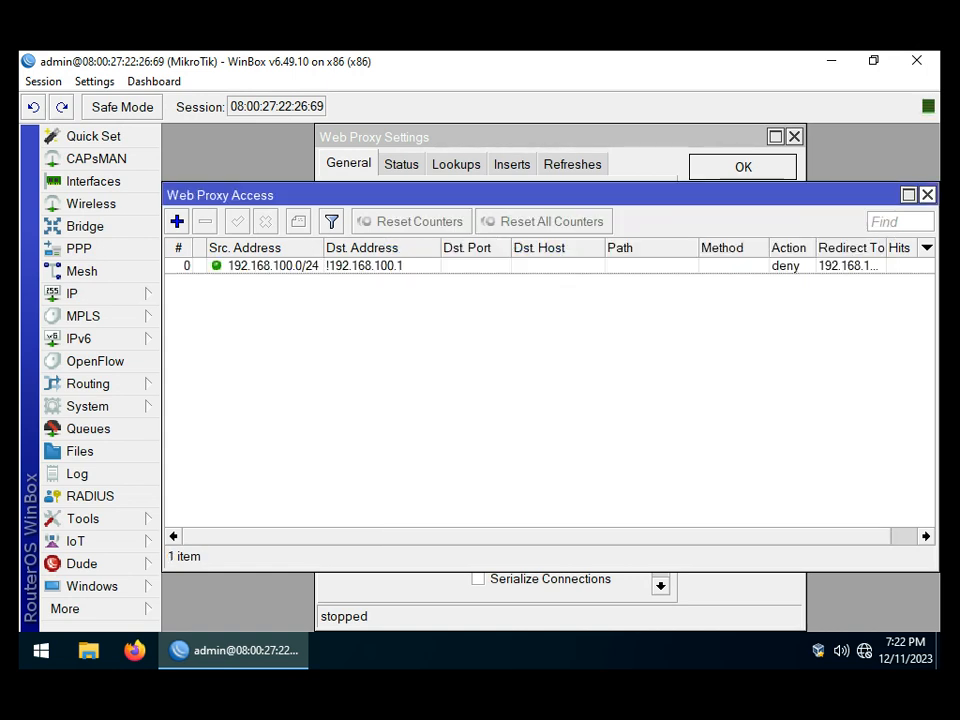
- Close the access rule list, then apply and save the web proxy settings
{"action": "left_click", "coordinate": [928, 195]}
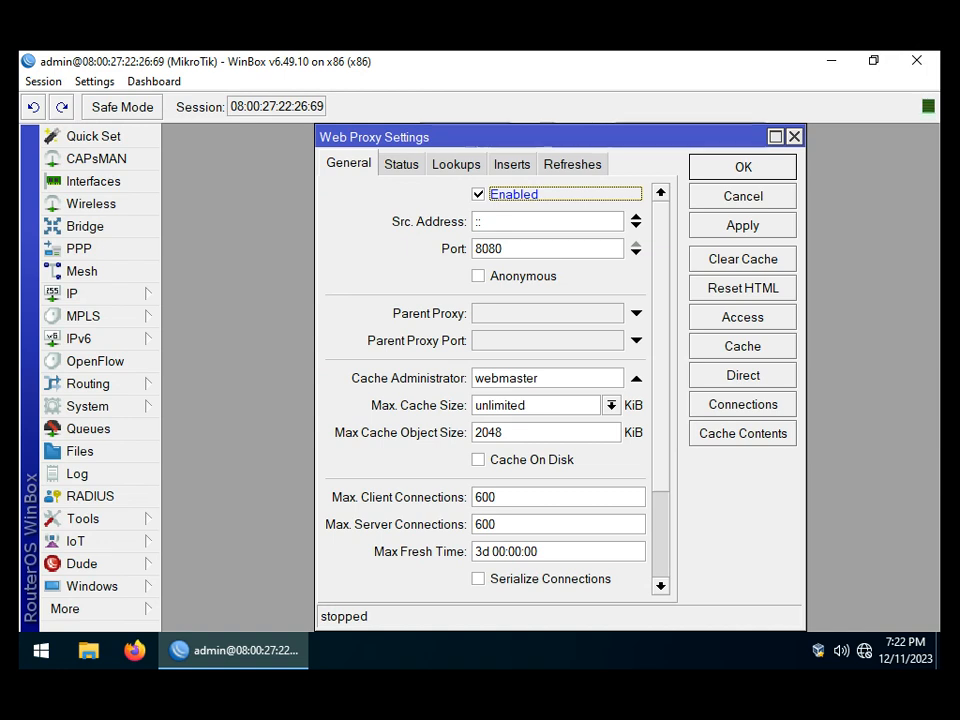
{"action": "left_click", "coordinate": [742, 226]}
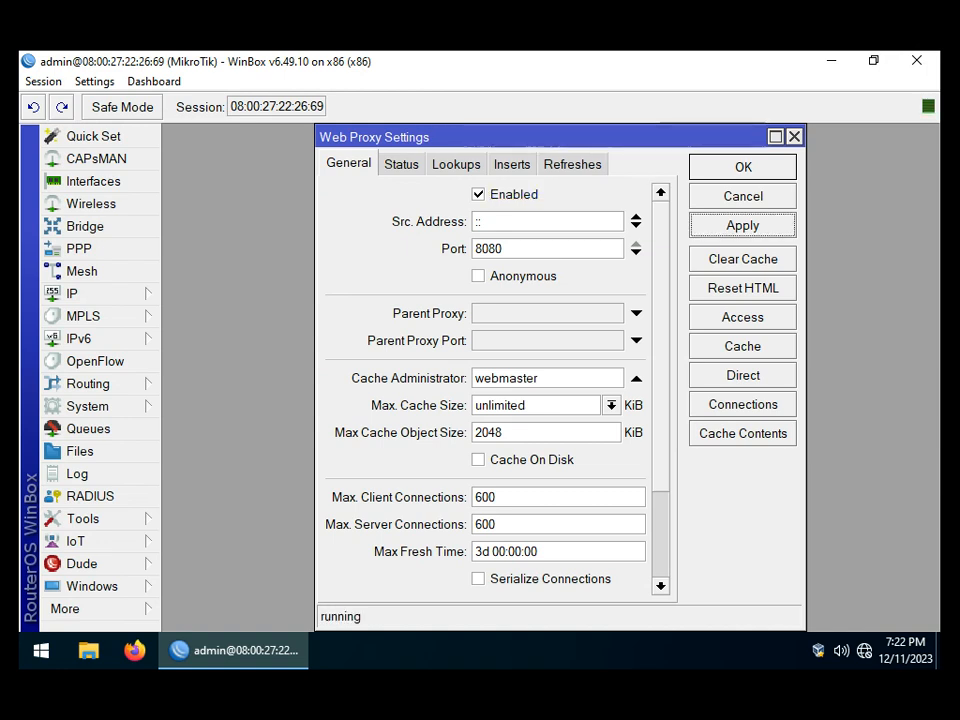
{"action": "left_click", "coordinate": [743, 167]}
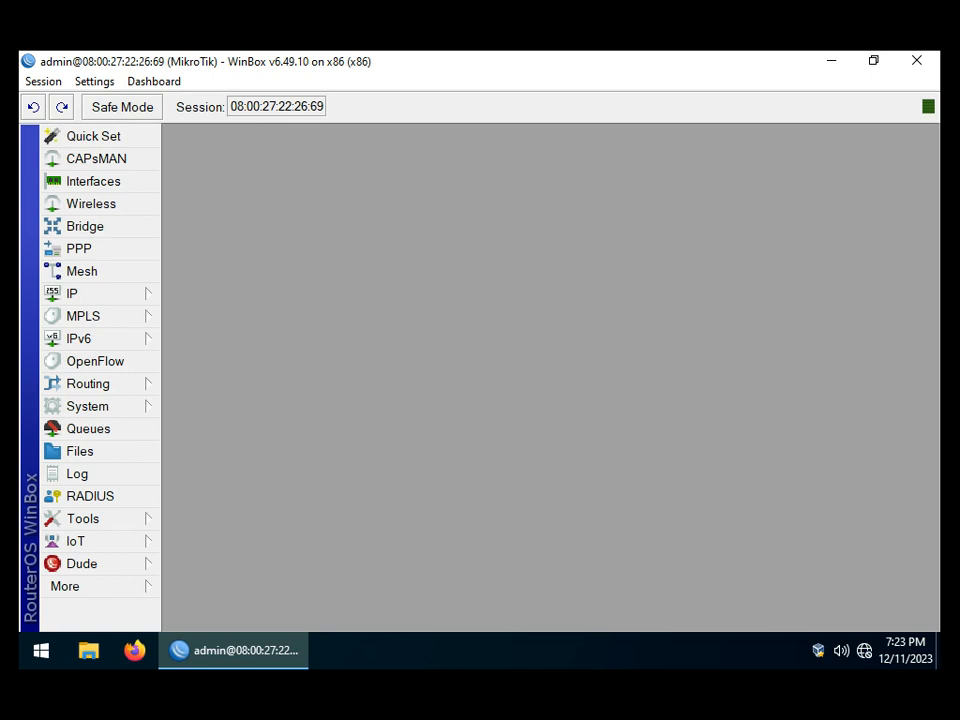
- Switch to the Windows network connections and disable the Ethernet adapter
{"action": "right_click", "coordinate": [864, 650]}
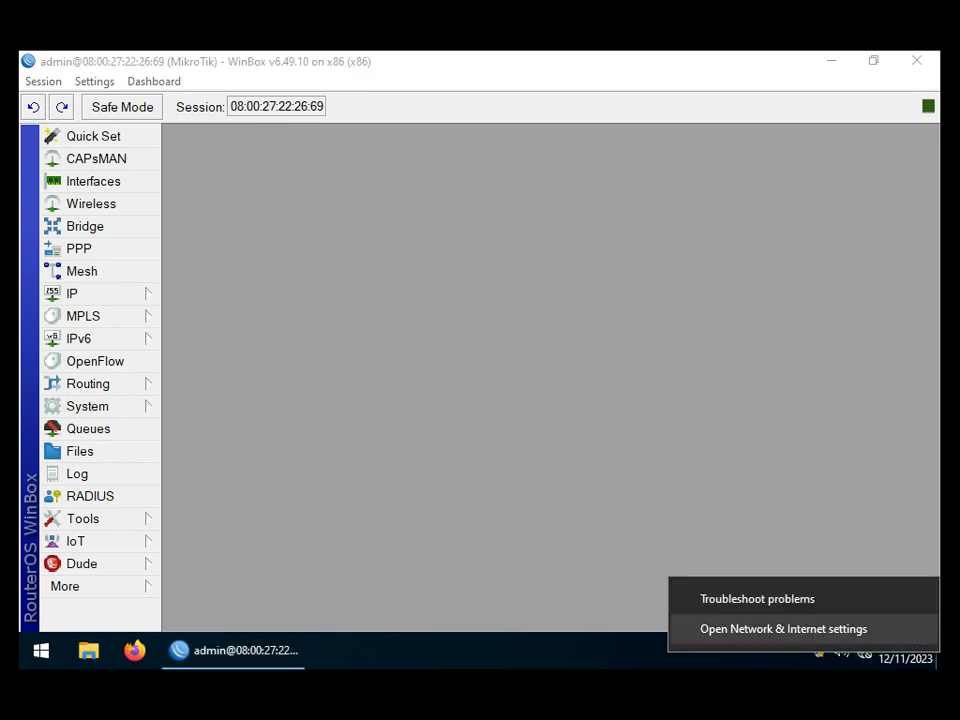
{"action": "left_click", "coordinate": [783, 629]}
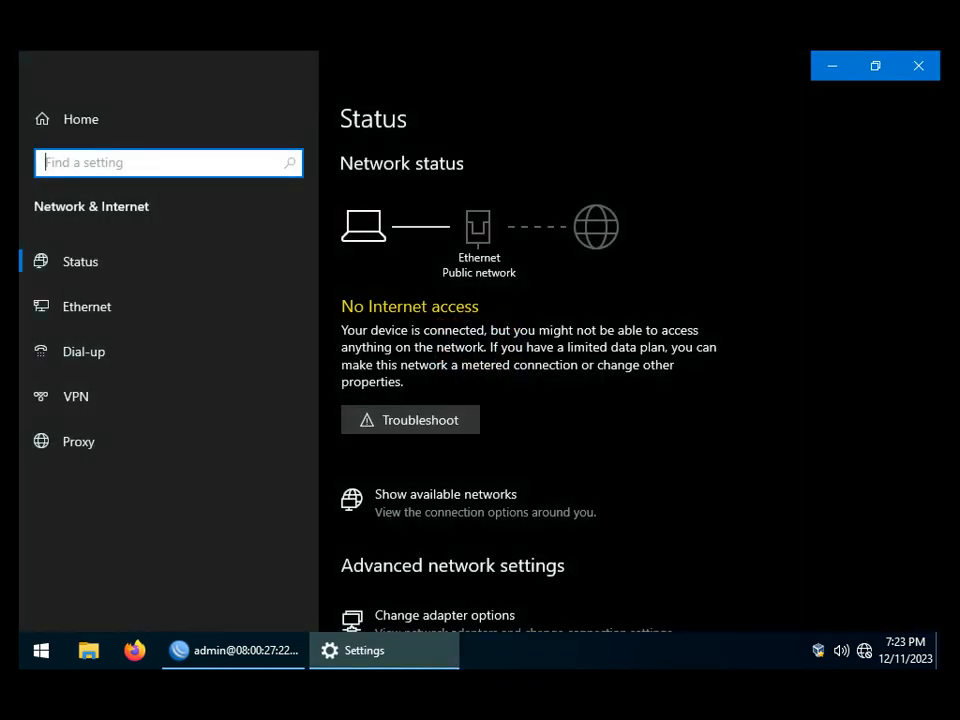
{"action": "left_click", "coordinate": [445, 616]}
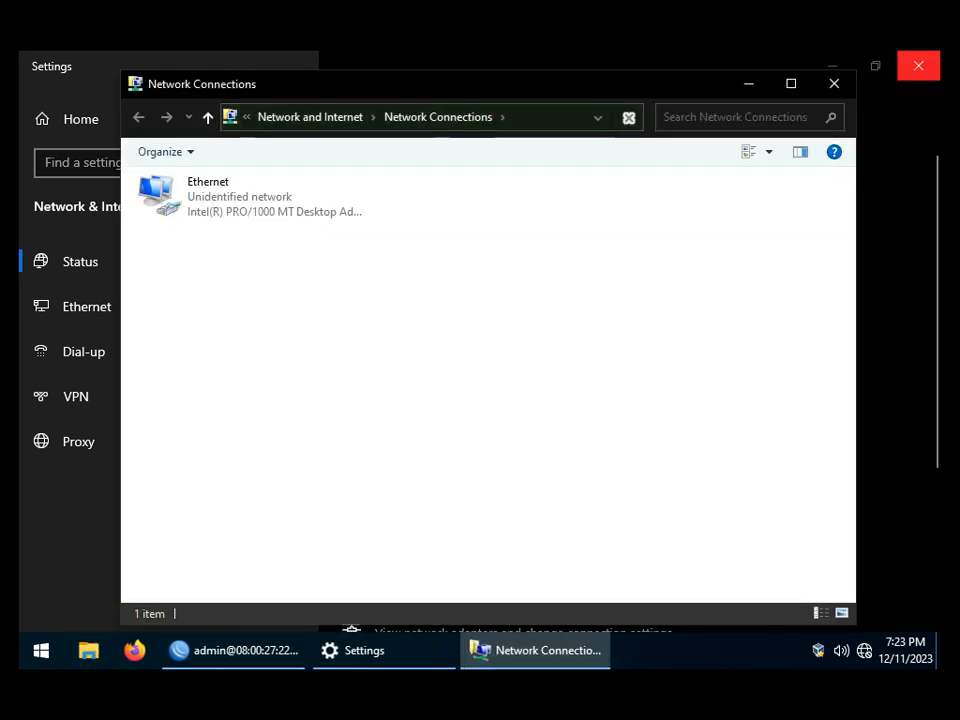
{"action": "left_click", "coordinate": [918, 66]}
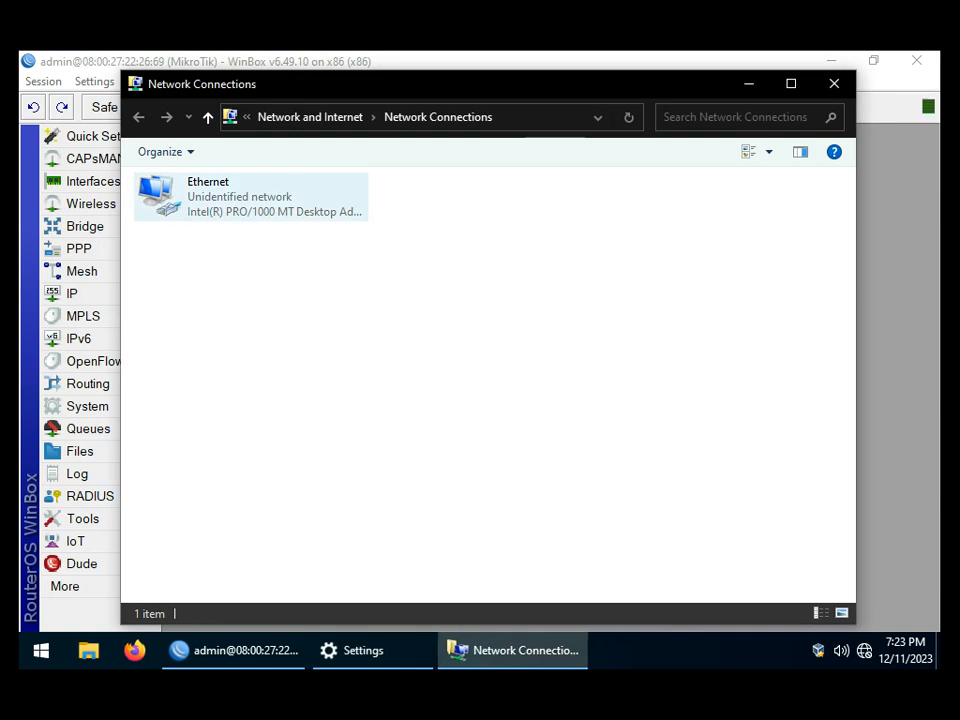
{"action": "left_click", "coordinate": [202, 194]}
{"action": "right_click", "coordinate": [202, 194]}
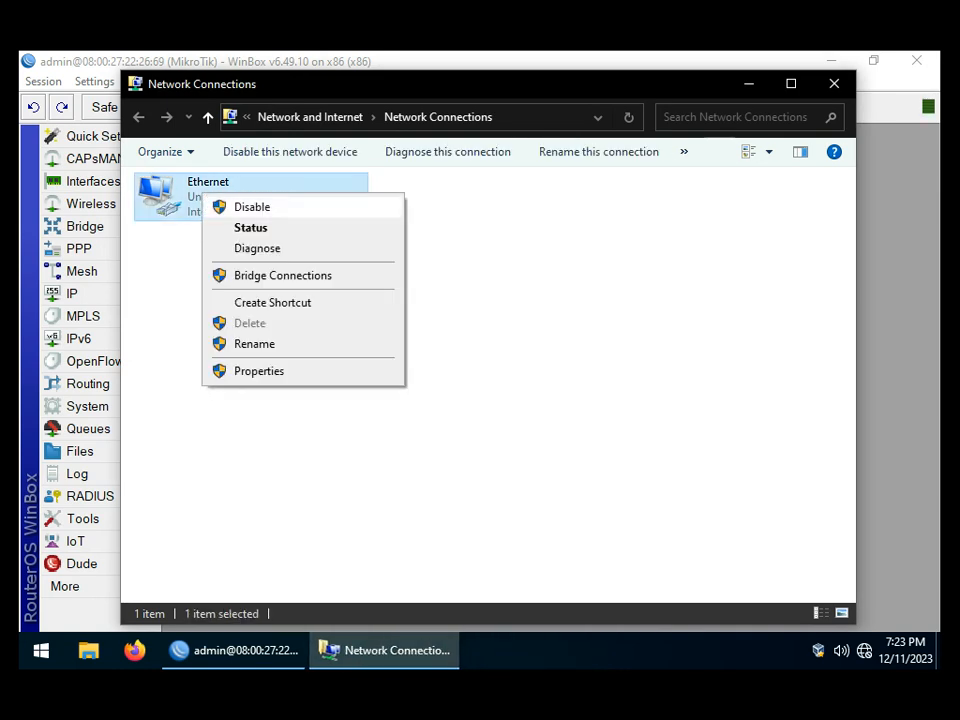
{"action": "left_click", "coordinate": [252, 206]}
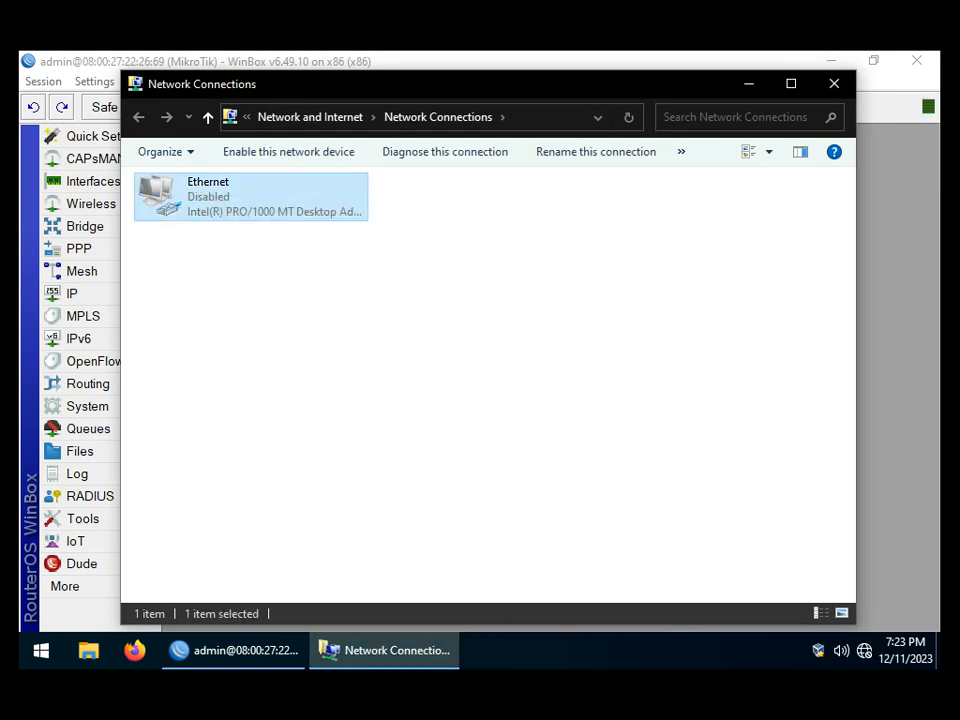
- Enable the Ethernet adapter and allow the PC to be discoverable on Network 2
{"action": "right_click", "coordinate": [244, 208]}
{"action": "left_click", "coordinate": [291, 221]}
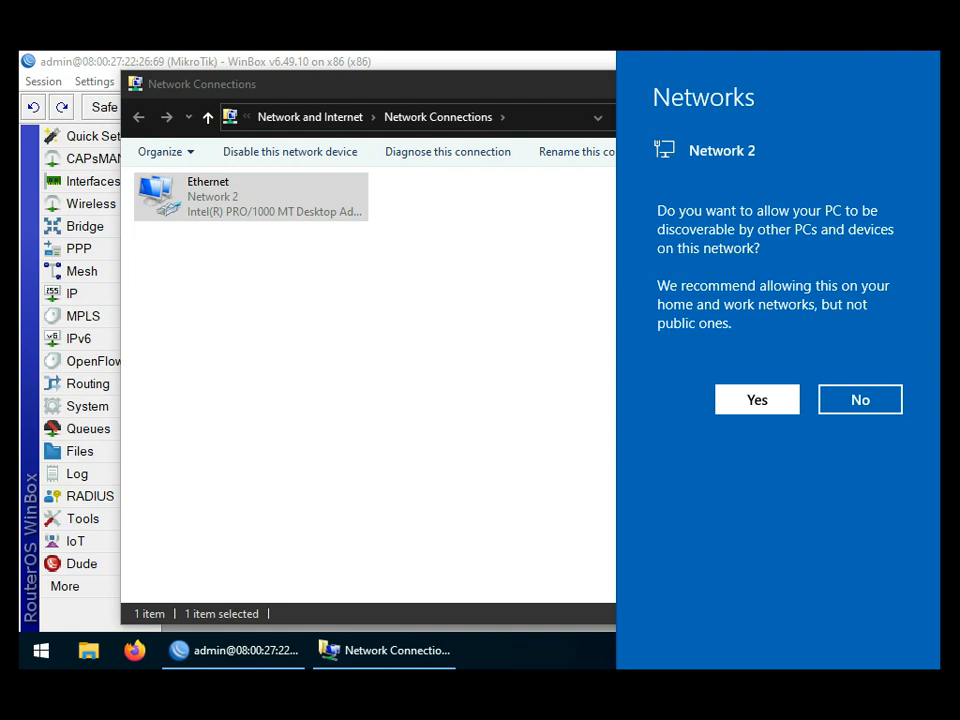
{"action": "left_click", "coordinate": [757, 400]}
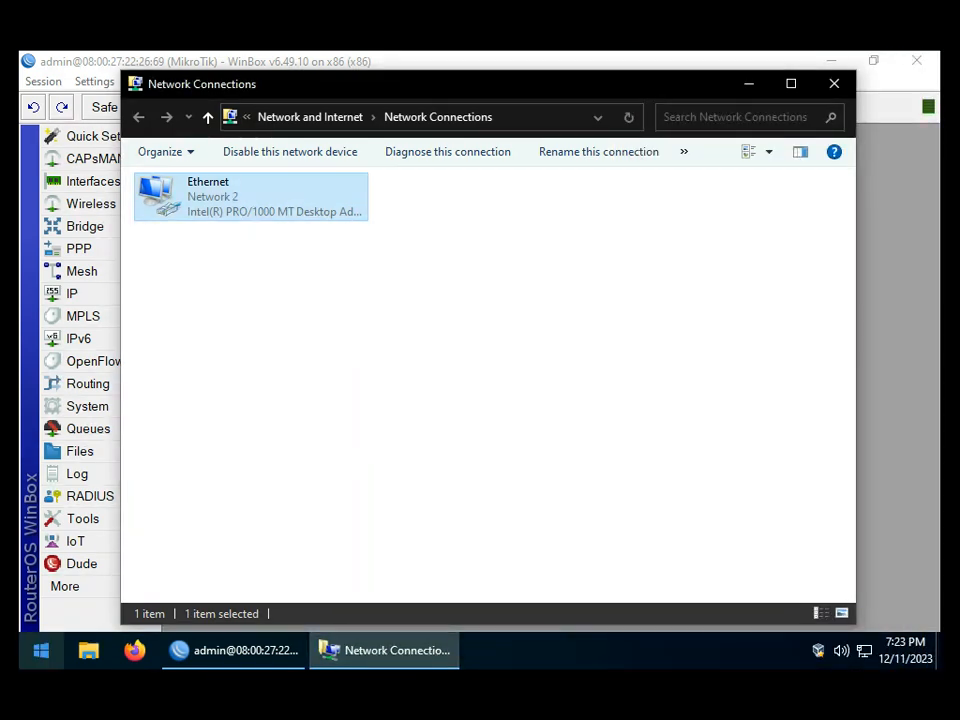
- Switch to Command Prompt and display the client's IP configuration with ipconfig
{"action": "left_click", "coordinate": [41, 651]}
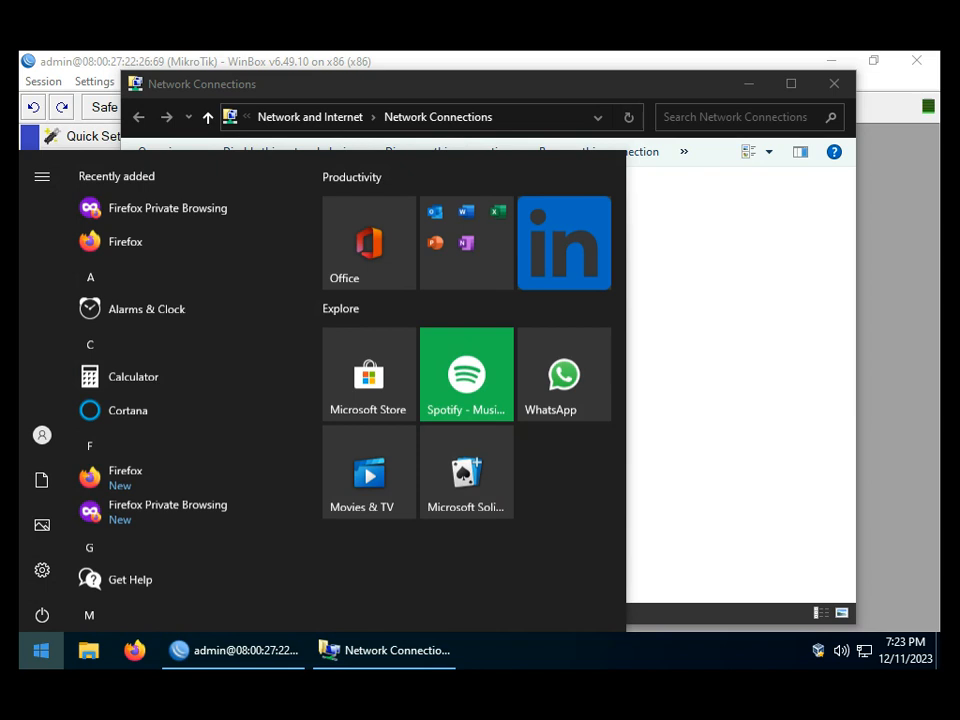
{"action": "type", "text": "cmd"}
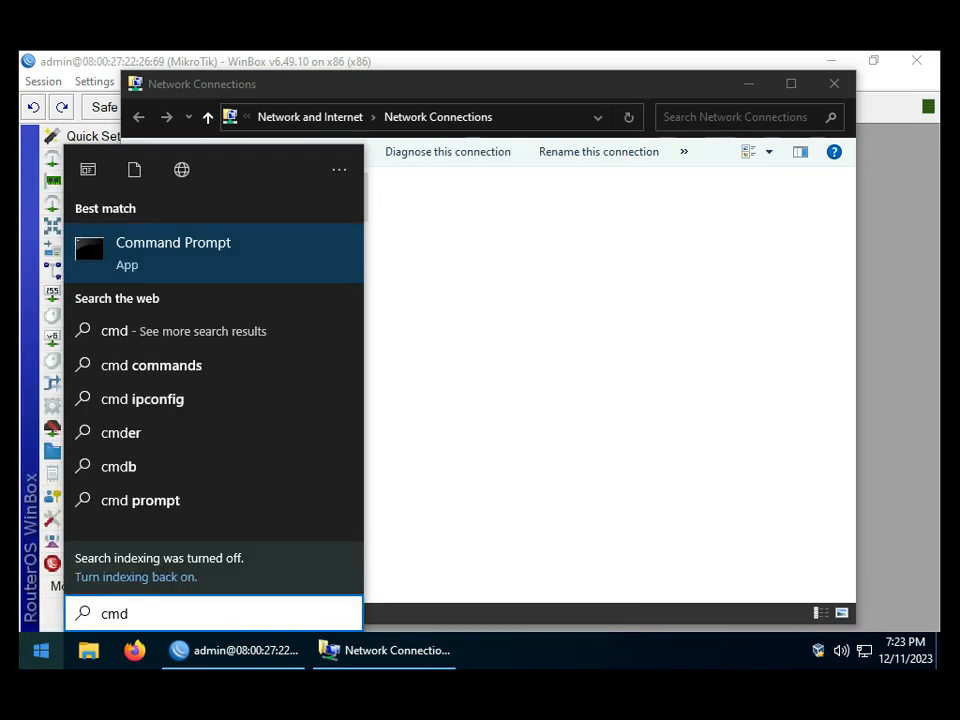
{"action": "key", "text": "Return"}
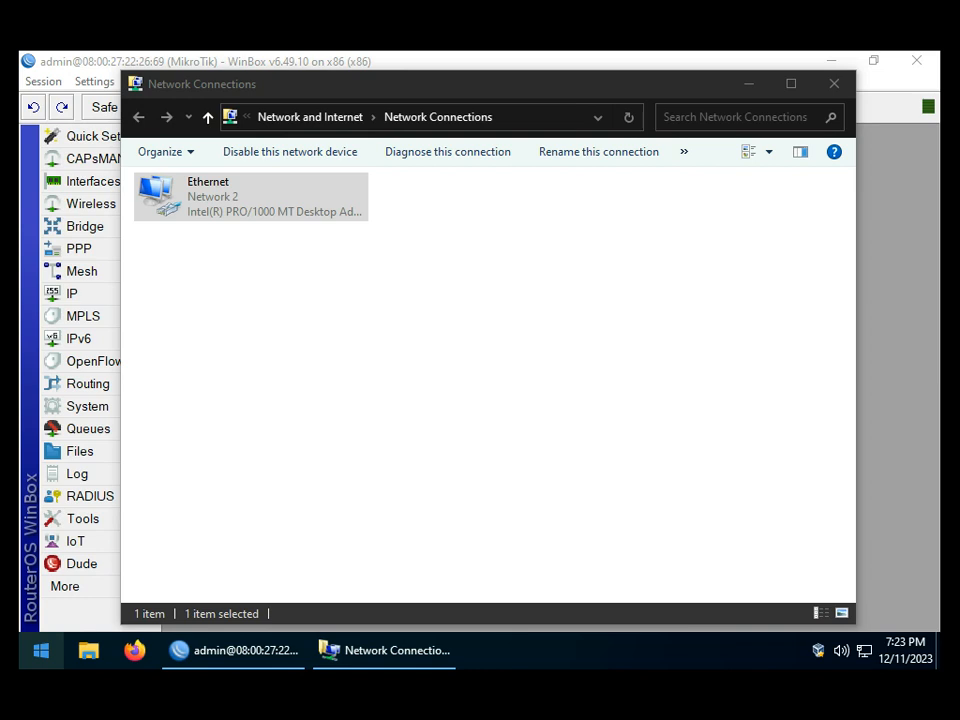
{"action": "type", "text": "ipconfig"}
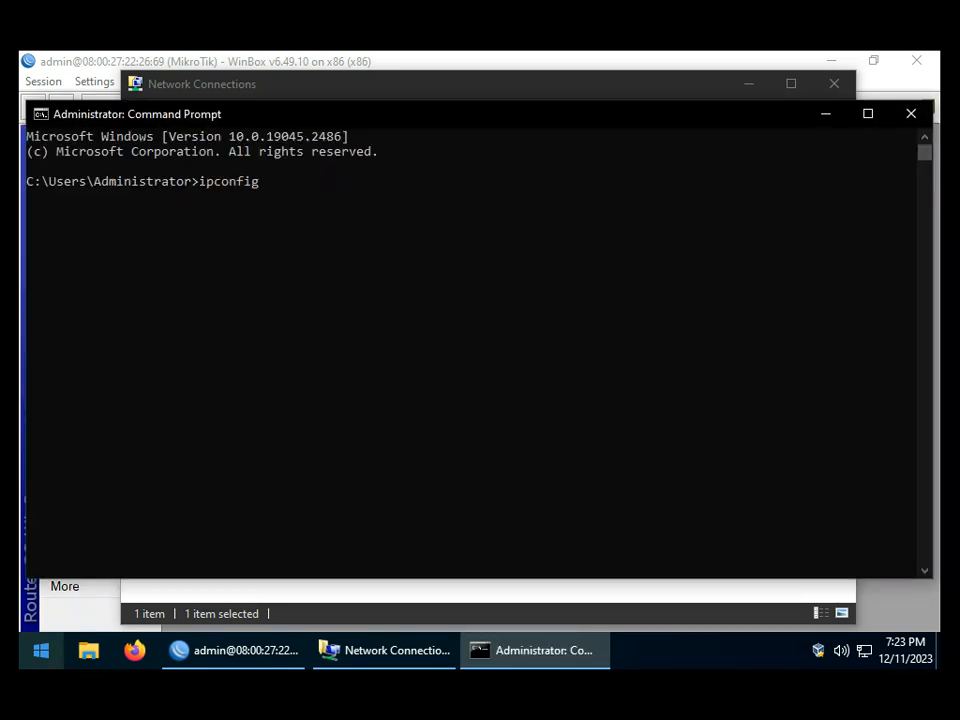
{"action": "key", "text": "Return"}
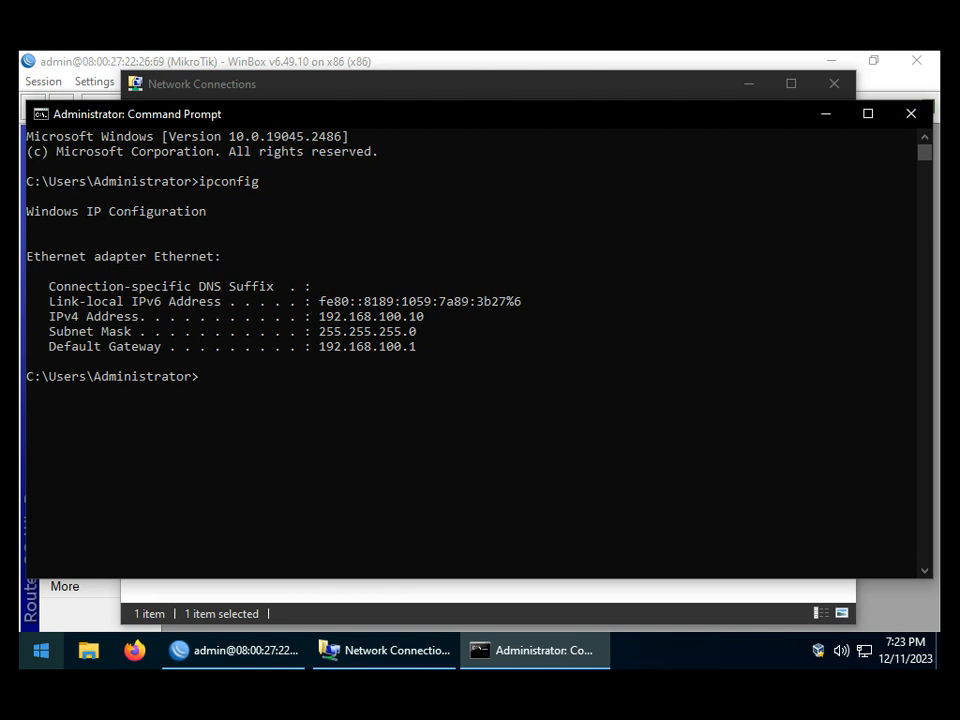
- Start a continuous ping to 8.8.8.8, leave it running minimized and close the Network Connections window
{"action": "type", "text": "ping -t 8.8.8.8"}
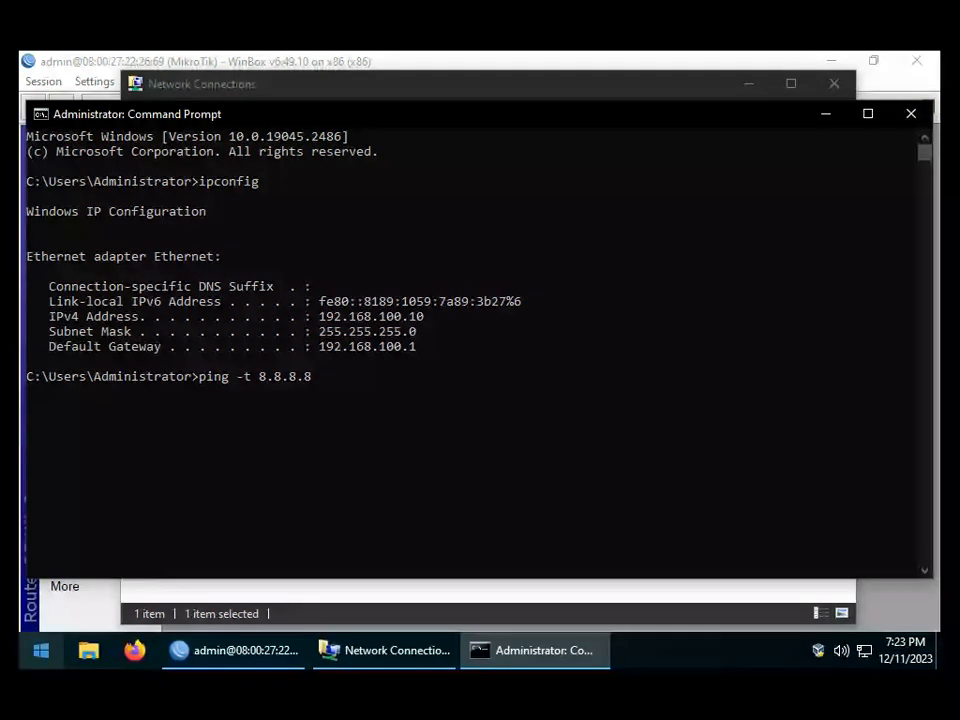
{"action": "key", "text": "Return"}
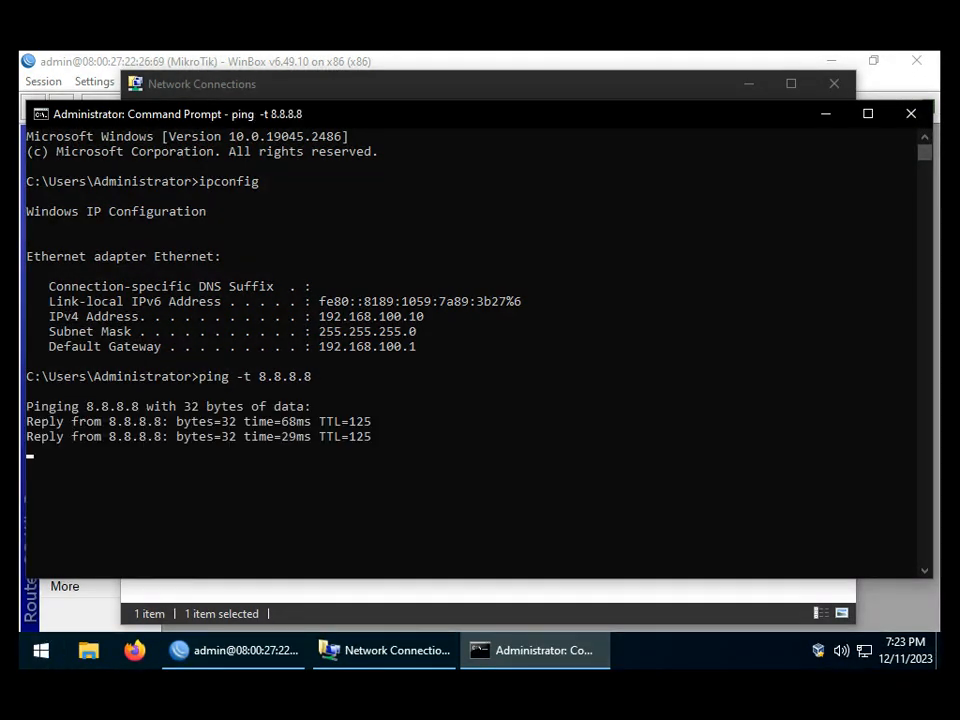
{"action": "left_click", "coordinate": [825, 114]}
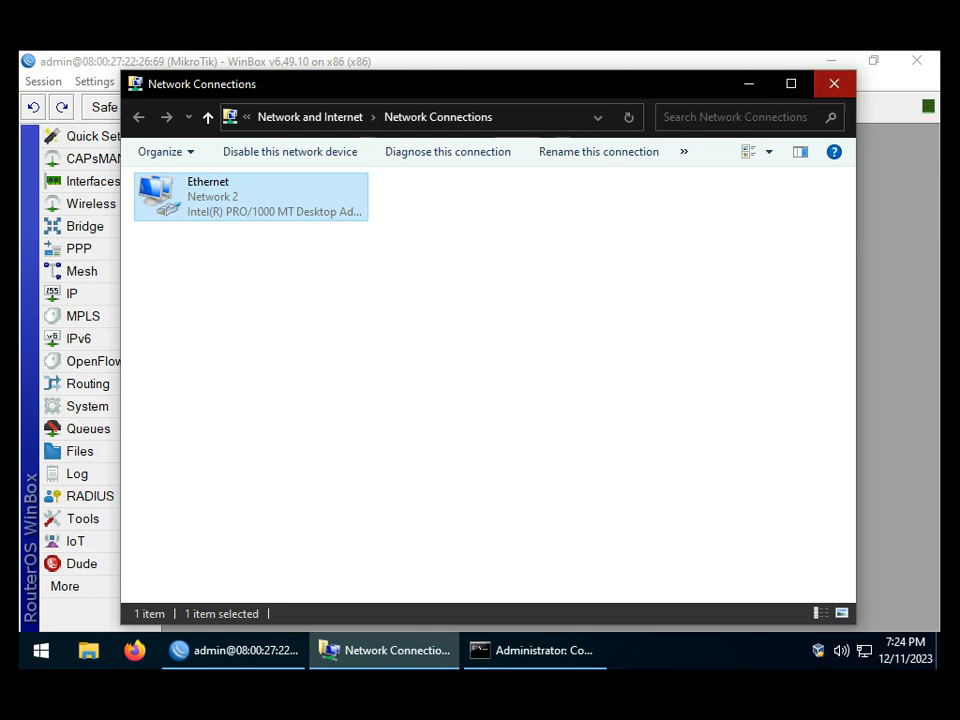
{"action": "left_click", "coordinate": [834, 84]}
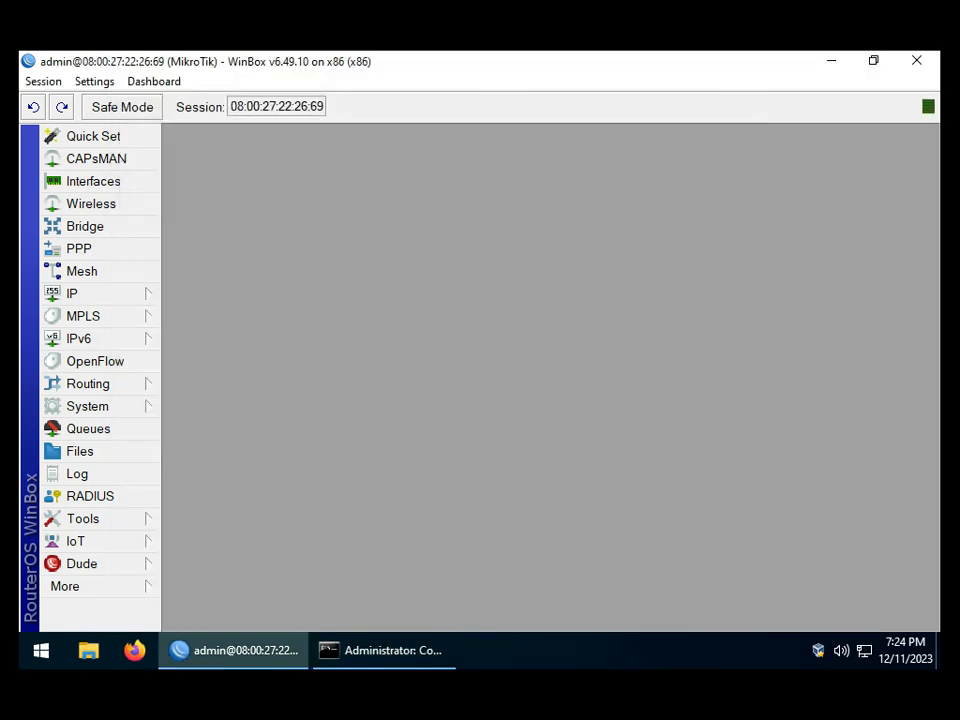
- Add address 192.168.100.10 to the IpIsolir firewall address list in WinBox and save the entry
{"action": "left_click", "coordinate": [100, 293]}
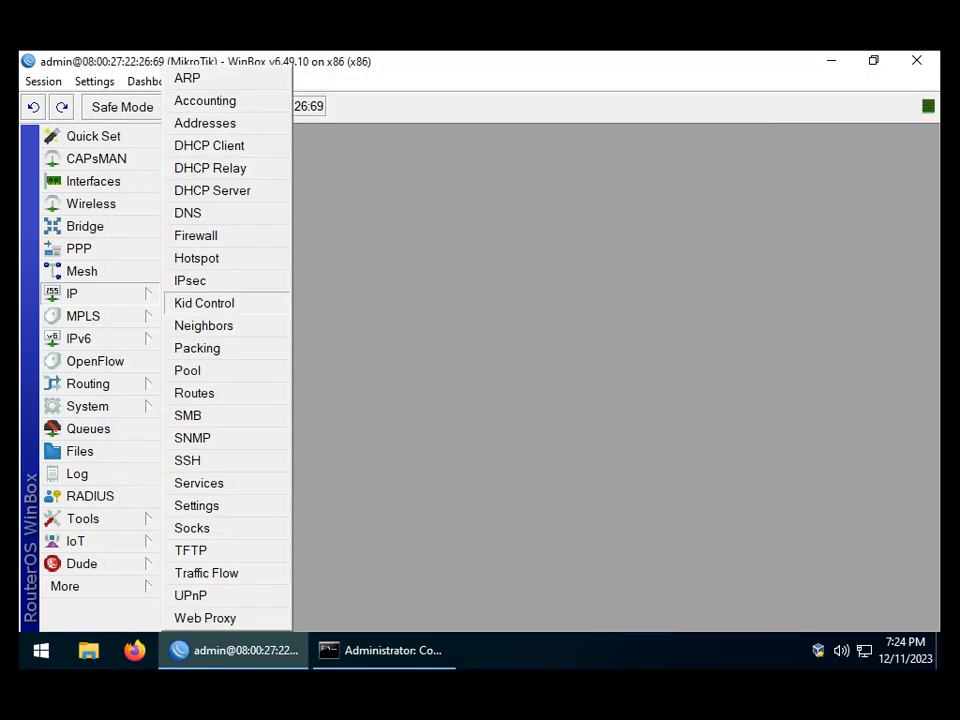
{"action": "left_click", "coordinate": [196, 235]}
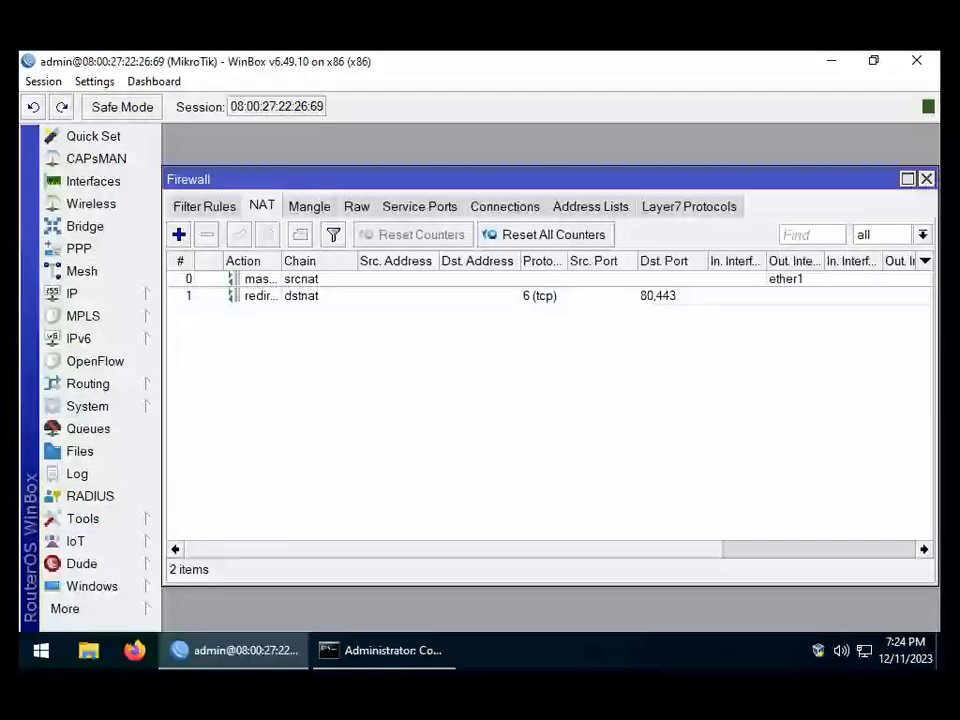
{"action": "left_click", "coordinate": [591, 206]}
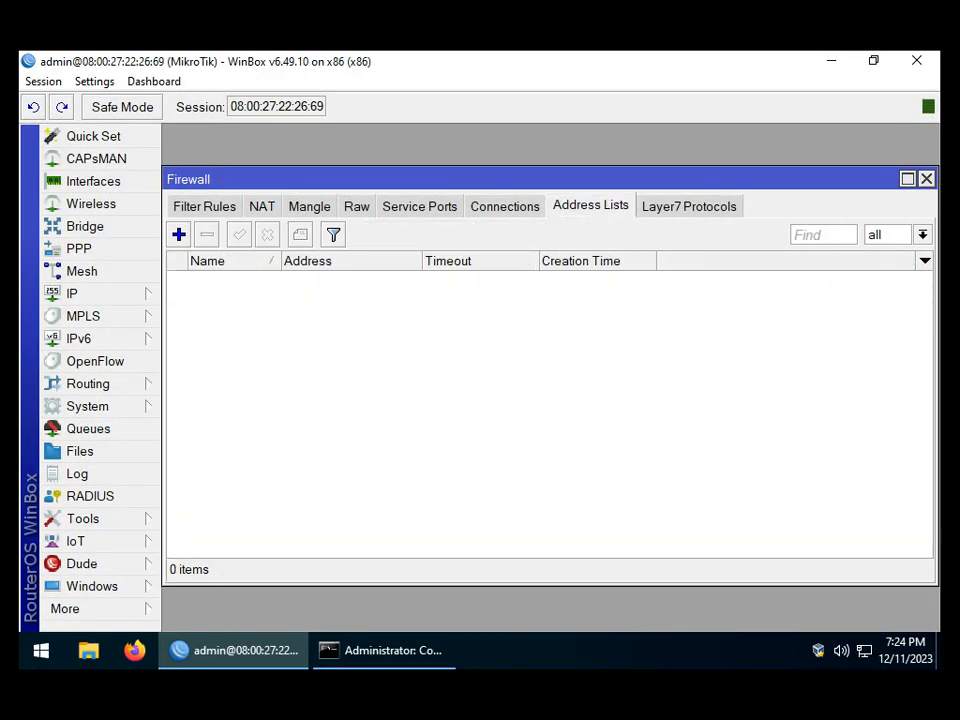
{"action": "left_click", "coordinate": [178, 234]}
{"action": "left_click", "coordinate": [615, 285]}
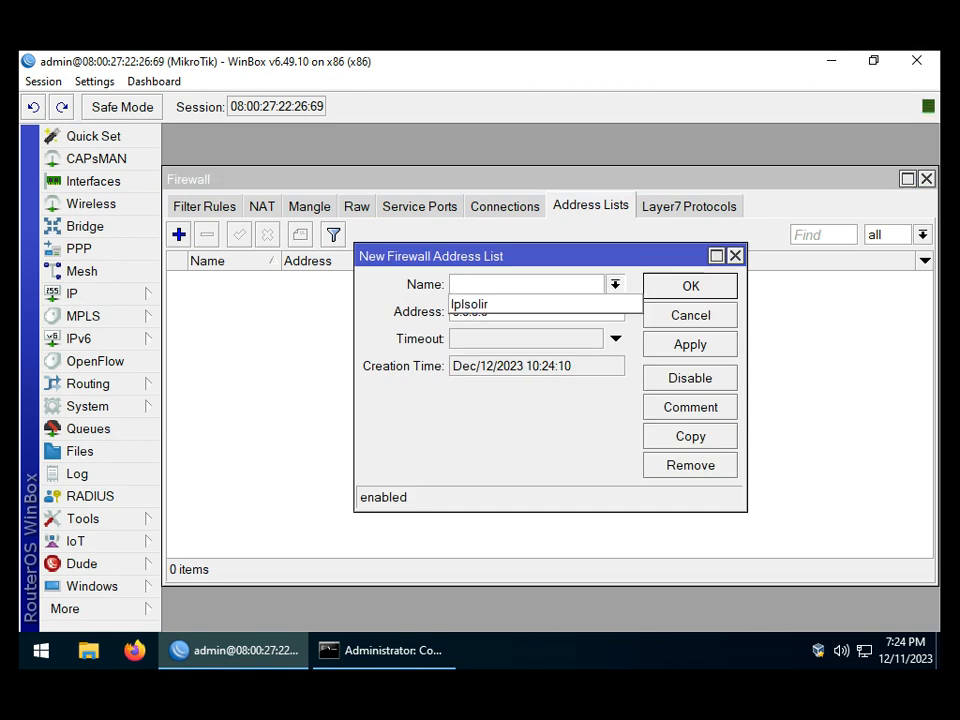
{"action": "left_click", "coordinate": [490, 304]}
{"action": "double_click", "coordinate": [490, 312]}
{"action": "type", "text": "192.168"}
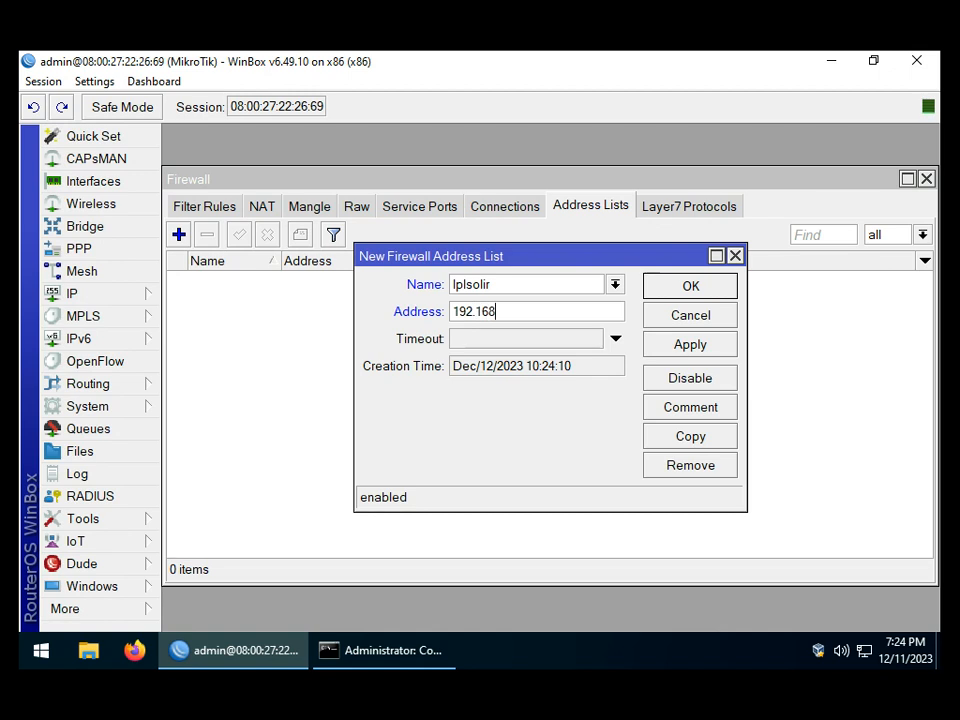
{"action": "type", "text": ".100.10"}
{"action": "left_click", "coordinate": [690, 344]}
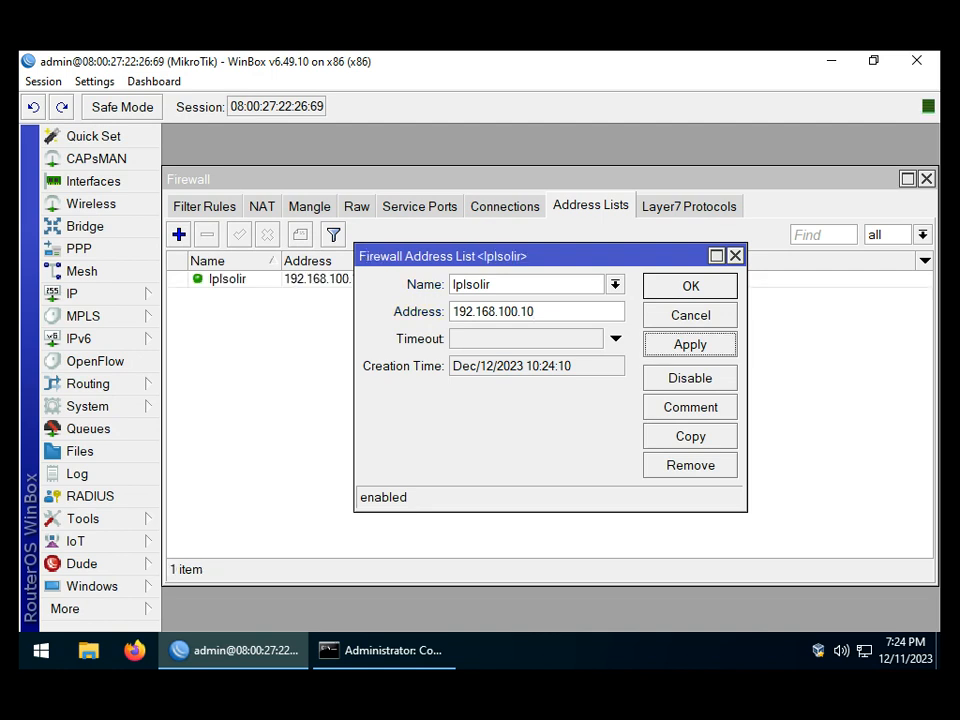
{"action": "left_click", "coordinate": [690, 286]}
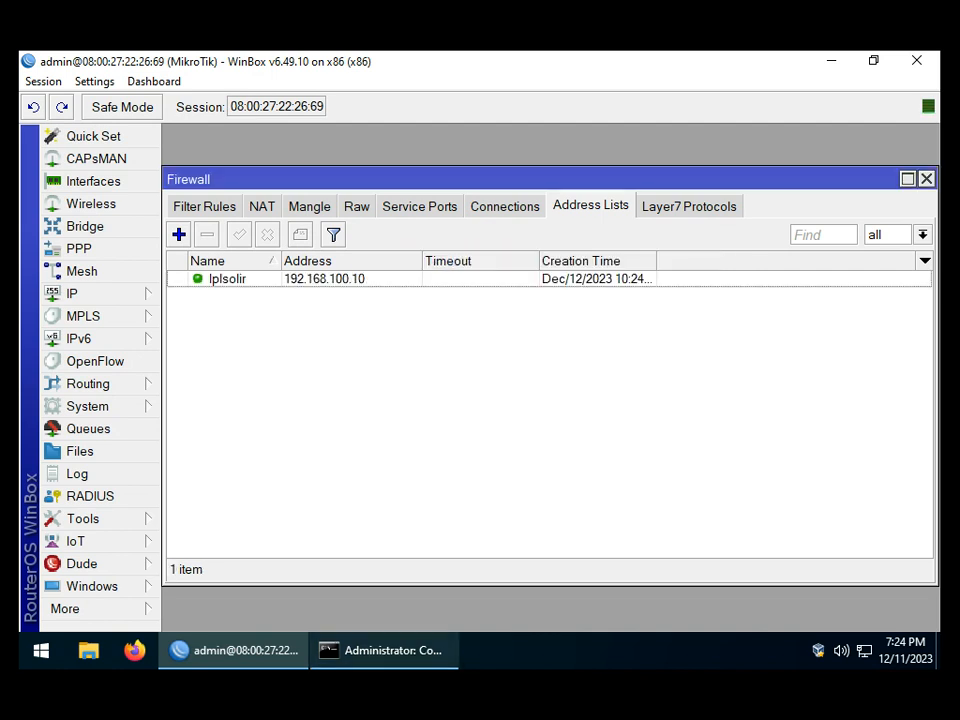
- Check the running ping, disable the 192.168.100.10 entry in the IpIsolir address list, and check the ping again
{"action": "left_click", "coordinate": [384, 651]}
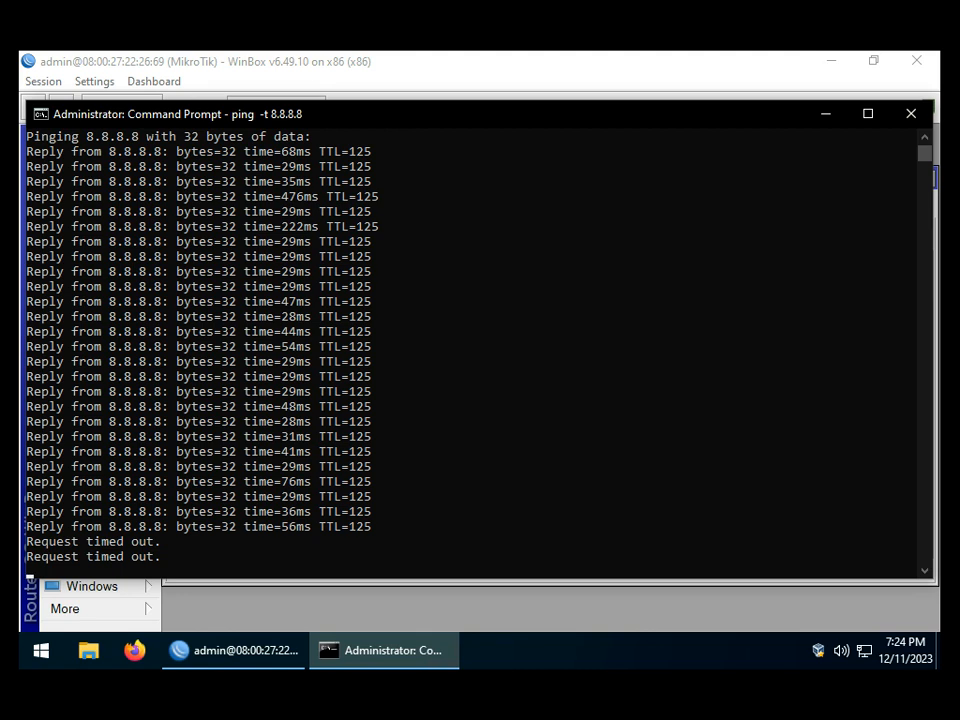
{"action": "key", "text": "alt+Tab"}
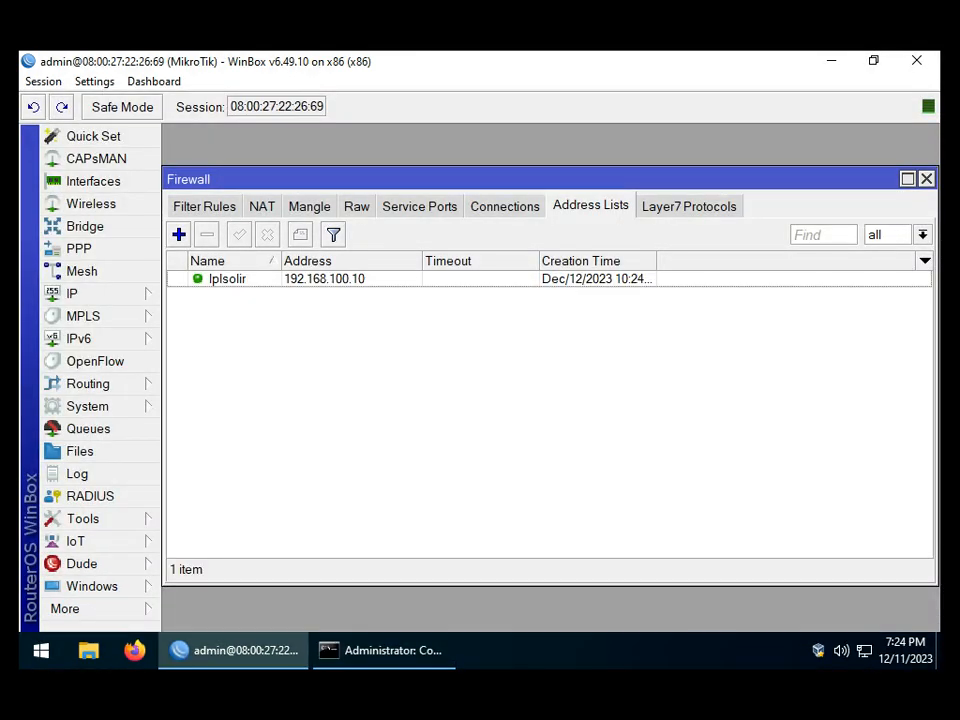
{"action": "left_click", "coordinate": [324, 279]}
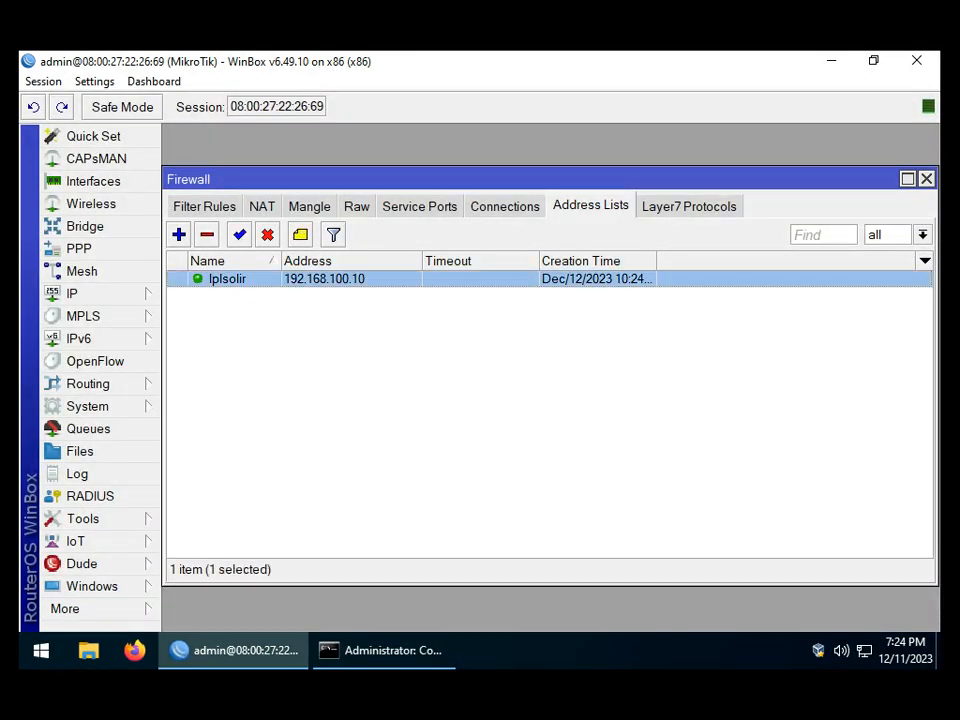
{"action": "left_click", "coordinate": [267, 234]}
{"action": "key", "text": "alt+Tab"}
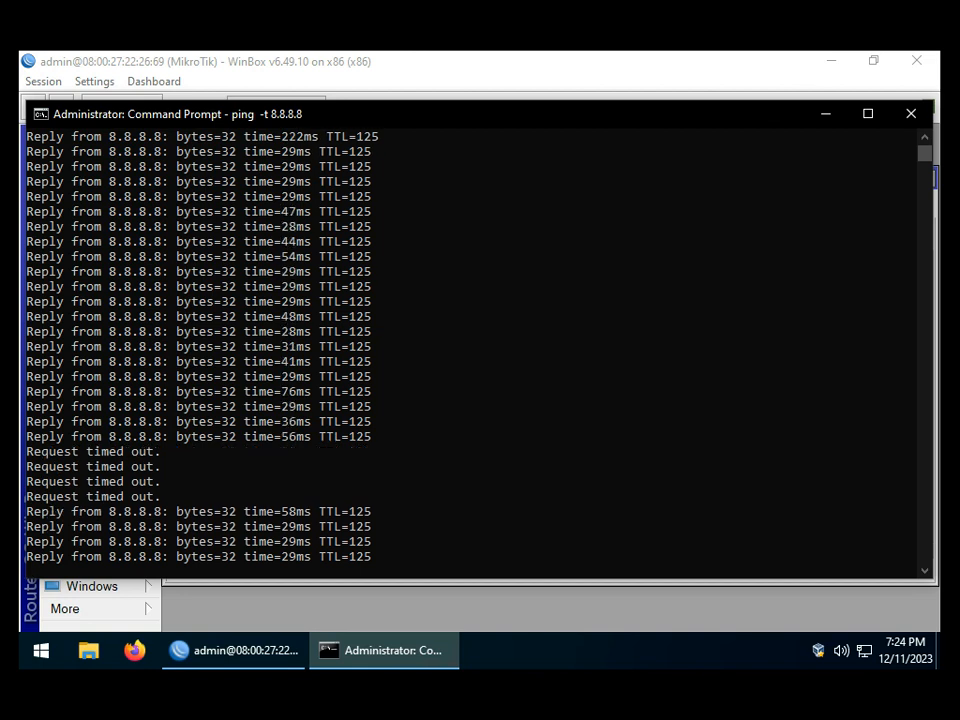
- Switch to Firefox, search for the blog by its author's name, open its Blogspot site to test access, and close the browser
{"action": "left_click", "coordinate": [135, 650]}
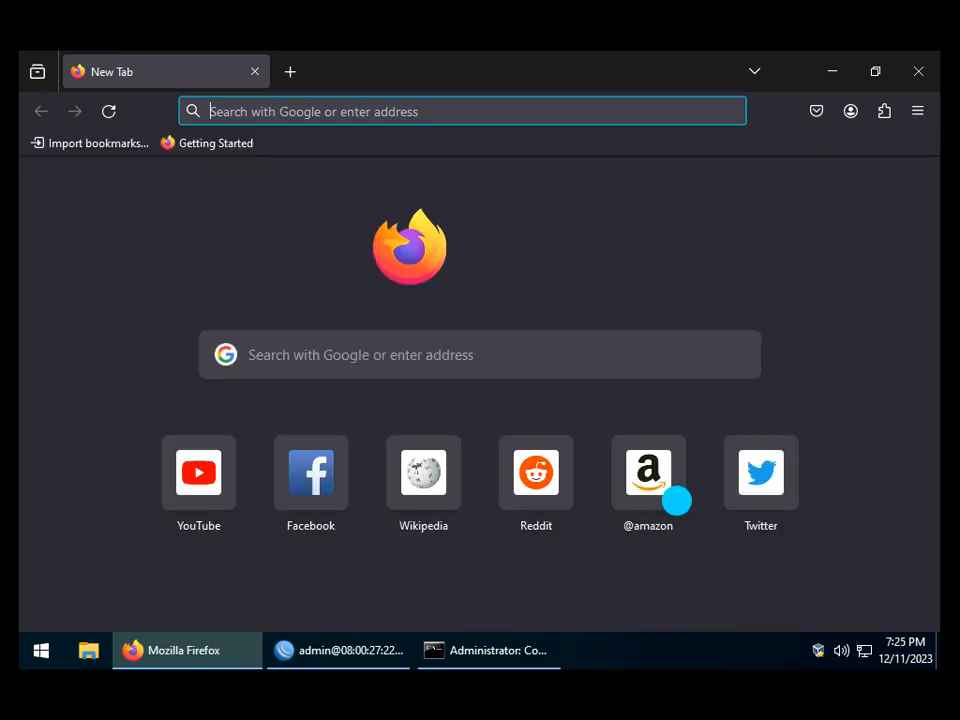
{"action": "type", "text": "ali-mahdal"}
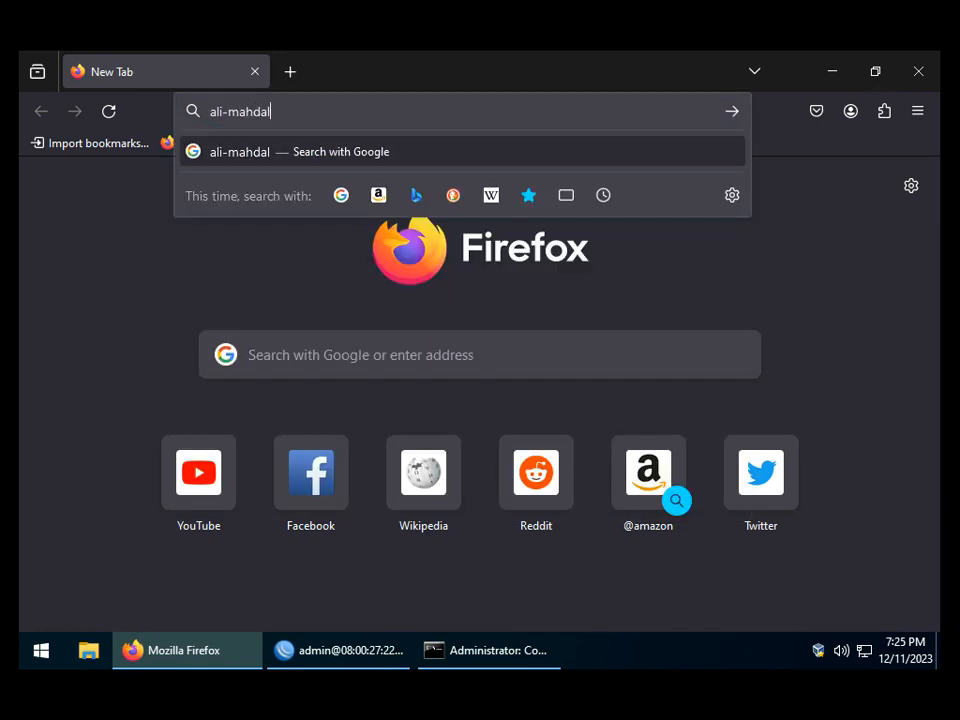
{"action": "type", "text": "i"}
{"action": "type", "text": ".bz"}
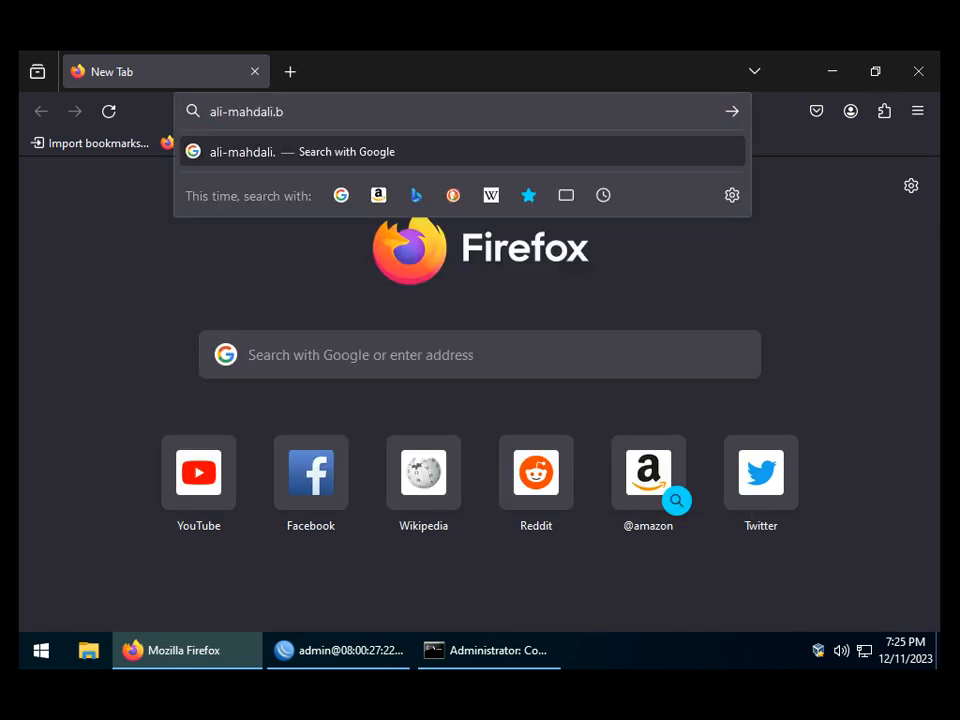
{"action": "key", "text": "BackSpace"}
{"action": "type", "text": "logspot"}
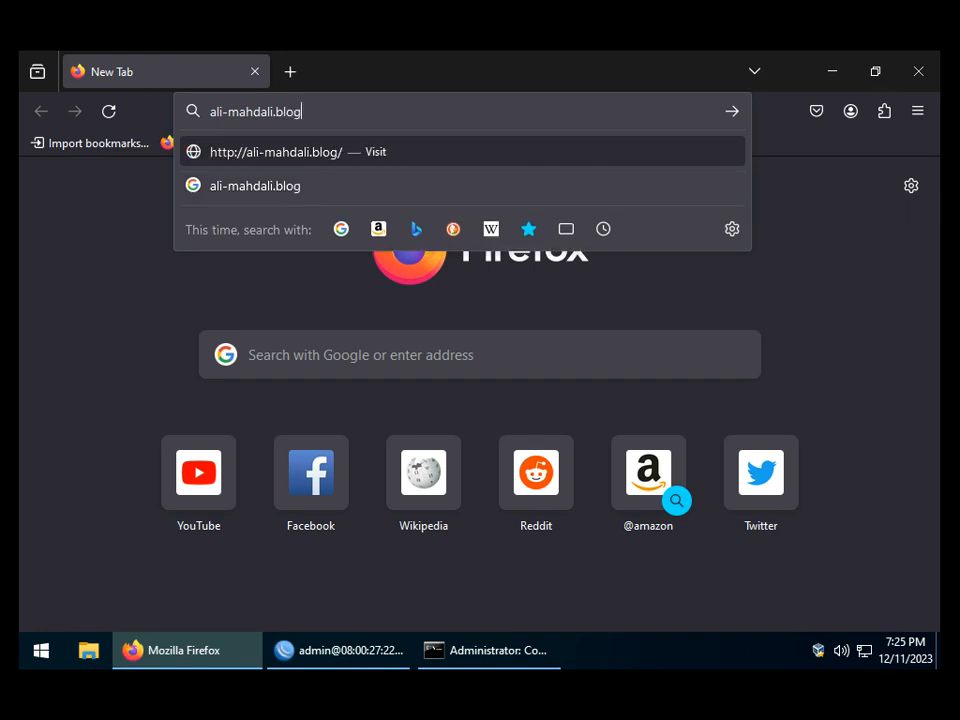
{"action": "key", "text": "BackSpace"}
{"action": "key", "text": "BackSpace"}
{"action": "key", "text": "BackSpace"}
{"action": "key", "text": "BackSpace"}
{"action": "key", "text": "BackSpace"}
{"action": "key", "text": "BackSpace"}
{"action": "key", "text": "BackSpace"}
{"action": "key", "text": "BackSpace"}
{"action": "key", "text": "BackSpace"}
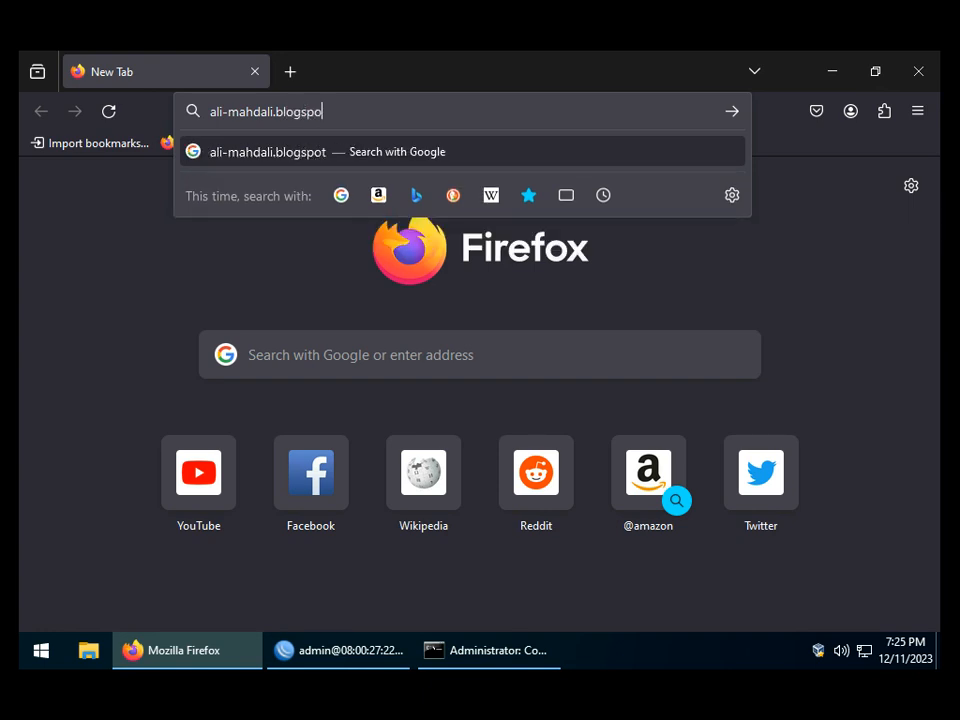
{"action": "key", "text": "Return"}
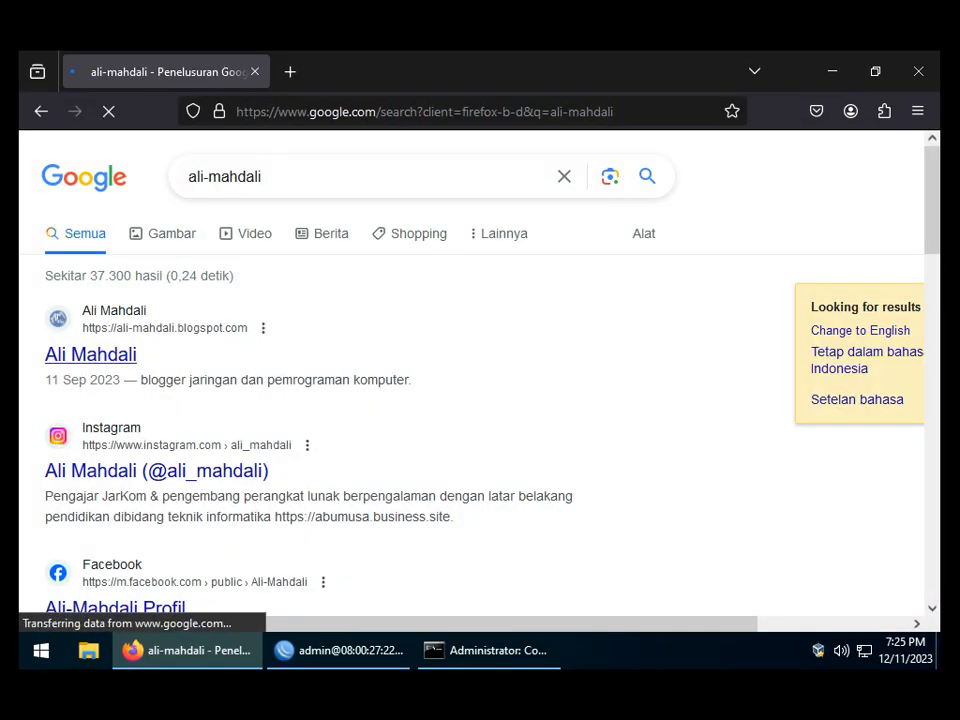
{"action": "left_click", "coordinate": [90, 354]}
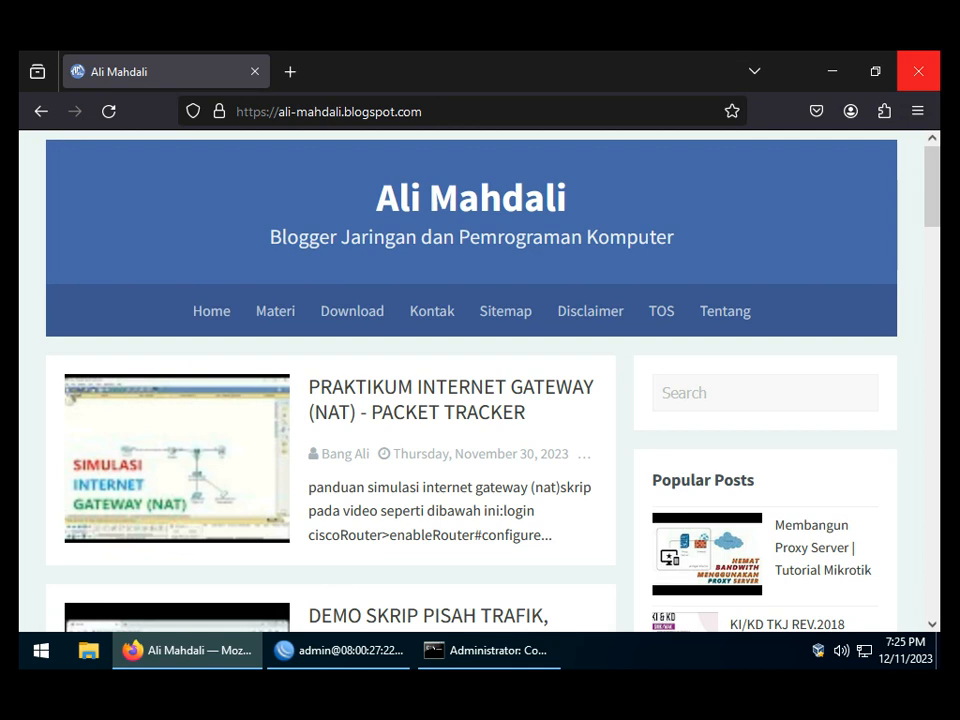
{"action": "left_click", "coordinate": [918, 71]}
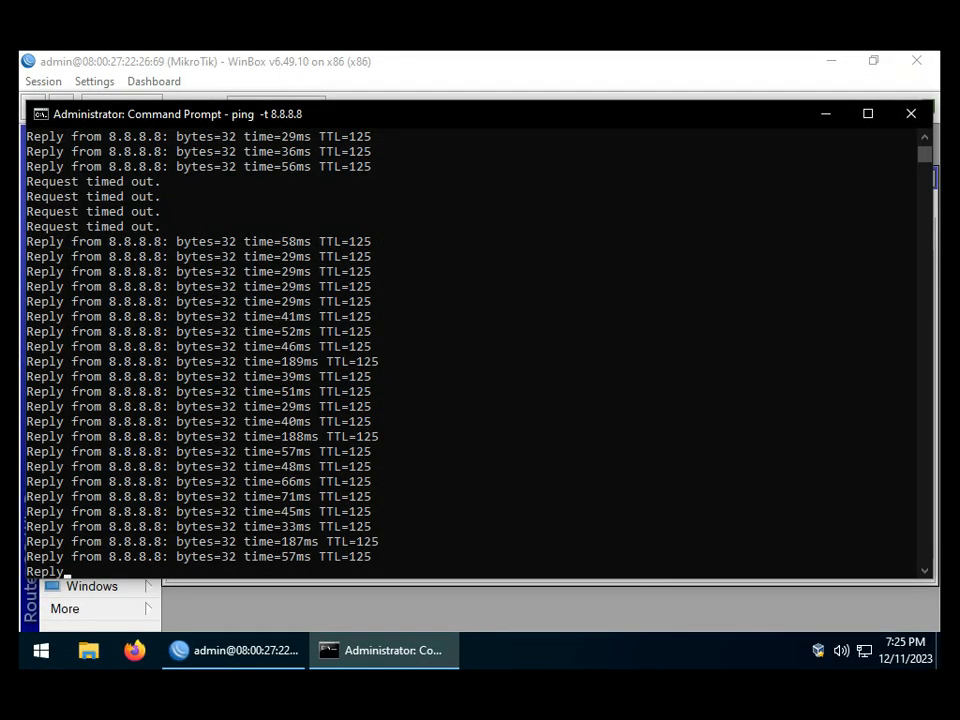
- Switch back to WinBox, re-enable the IpIsolir entry for 192.168.100.10 and close the Firewall window
{"action": "left_click", "coordinate": [30, 577]}
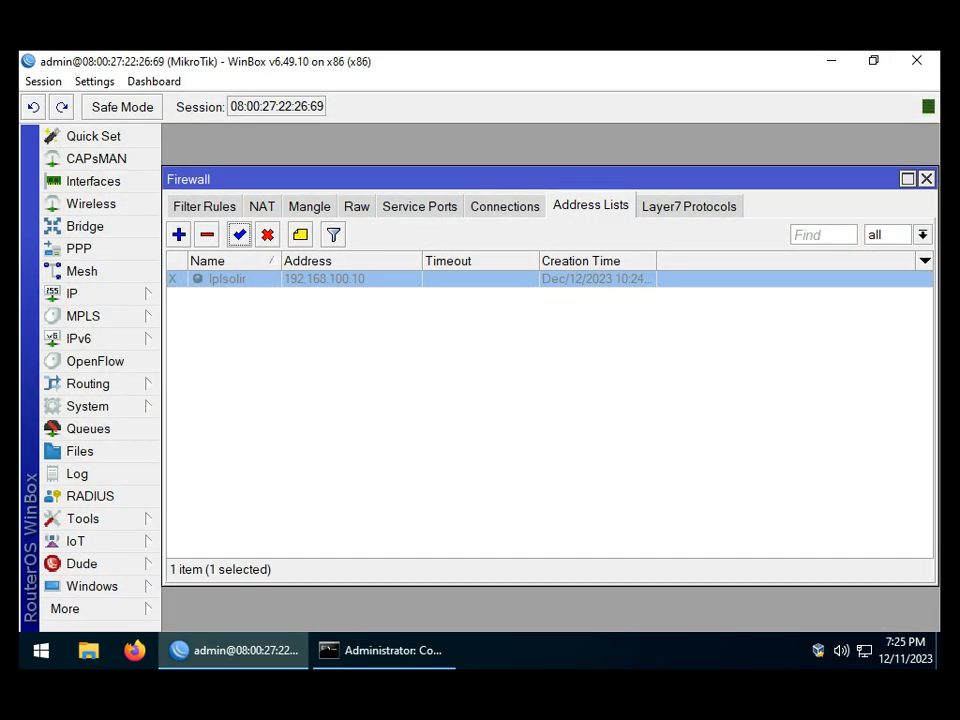
{"action": "left_click", "coordinate": [239, 234]}
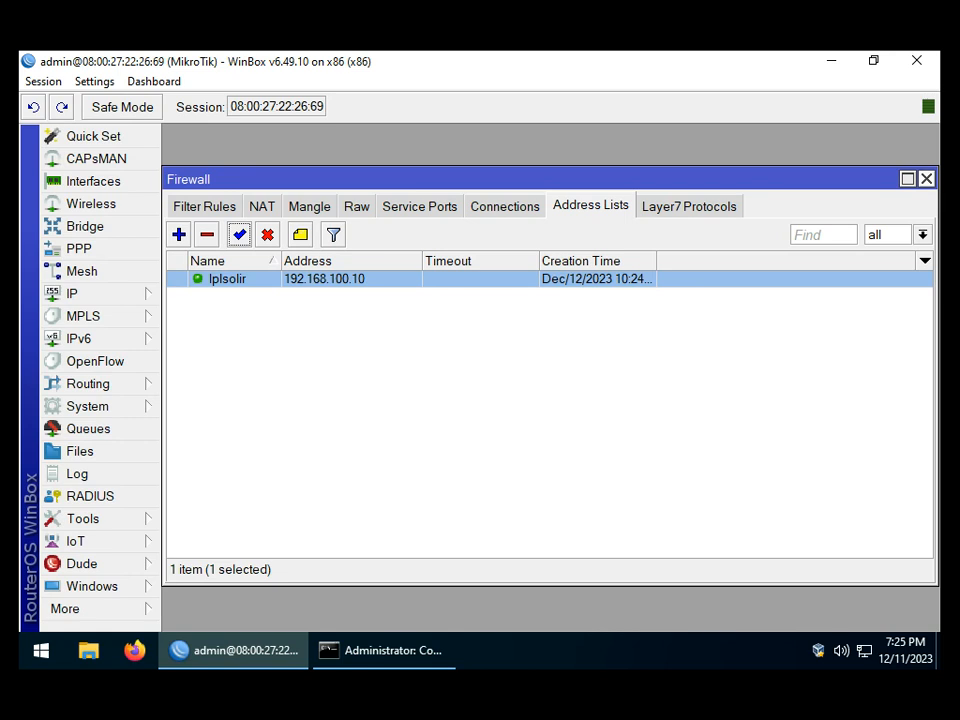
{"action": "left_click", "coordinate": [927, 179]}
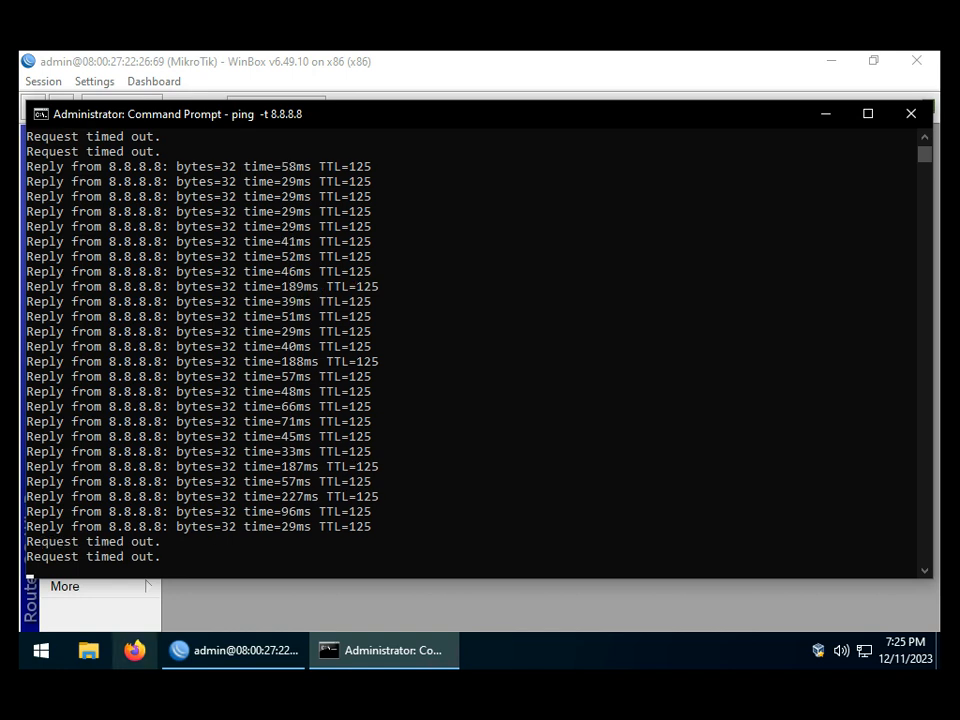
- Switch to Firefox and open the network login page to test the redirection of the isolated client
{"action": "left_click", "coordinate": [134, 651]}
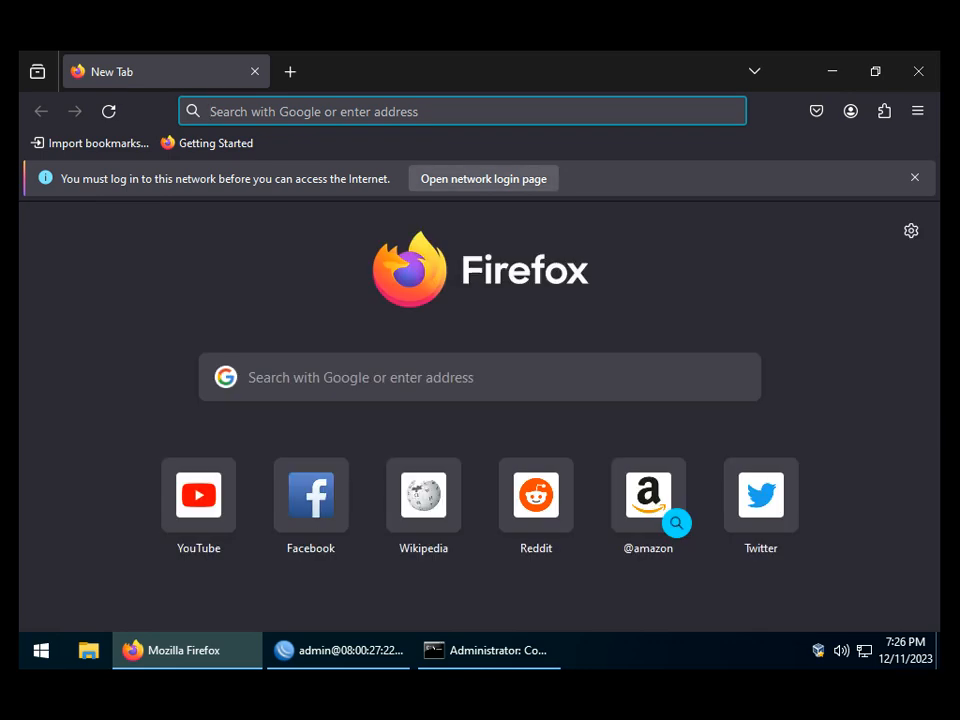
{"action": "left_click", "coordinate": [484, 179]}
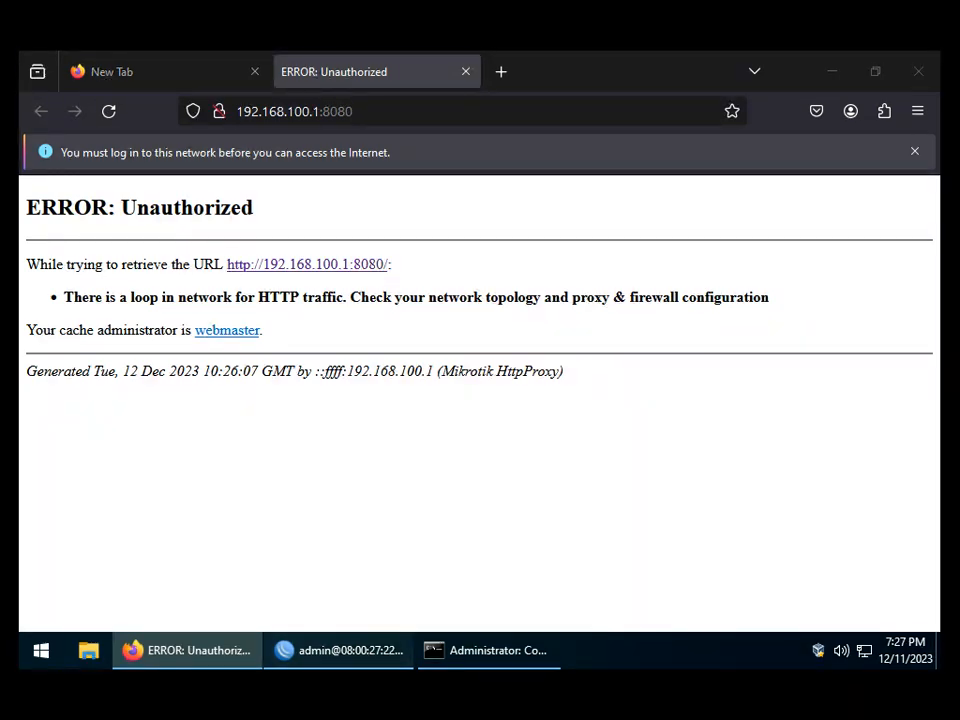
- Switch to WinBox, open the router's file list, reset the web proxy's HTML page, and close the Web Proxy Settings
{"action": "left_click", "coordinate": [340, 651]}
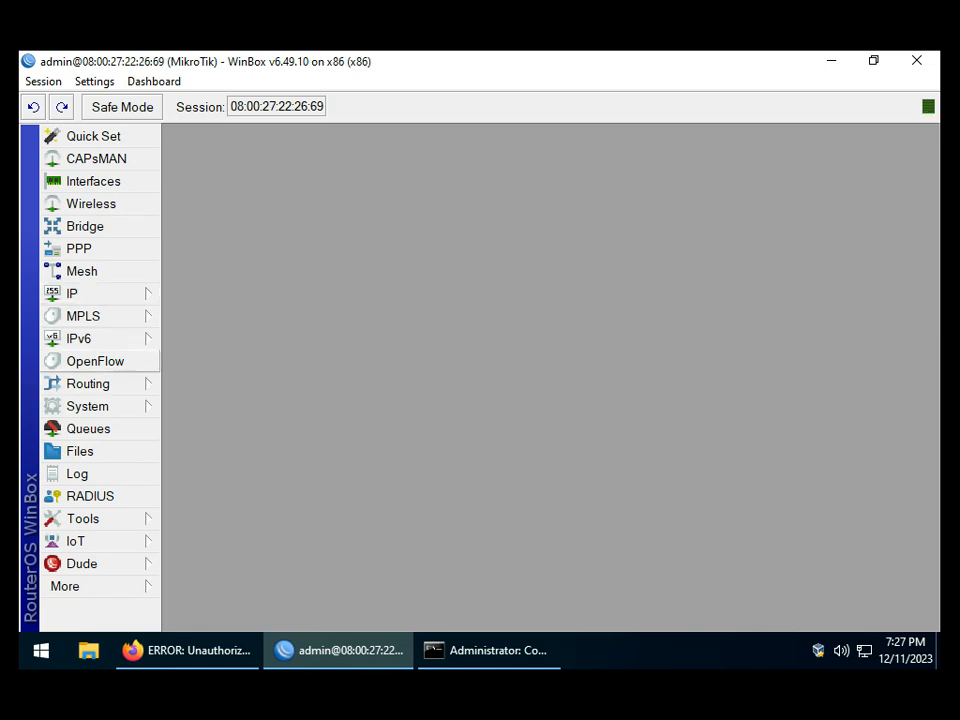
{"action": "left_click", "coordinate": [80, 451]}
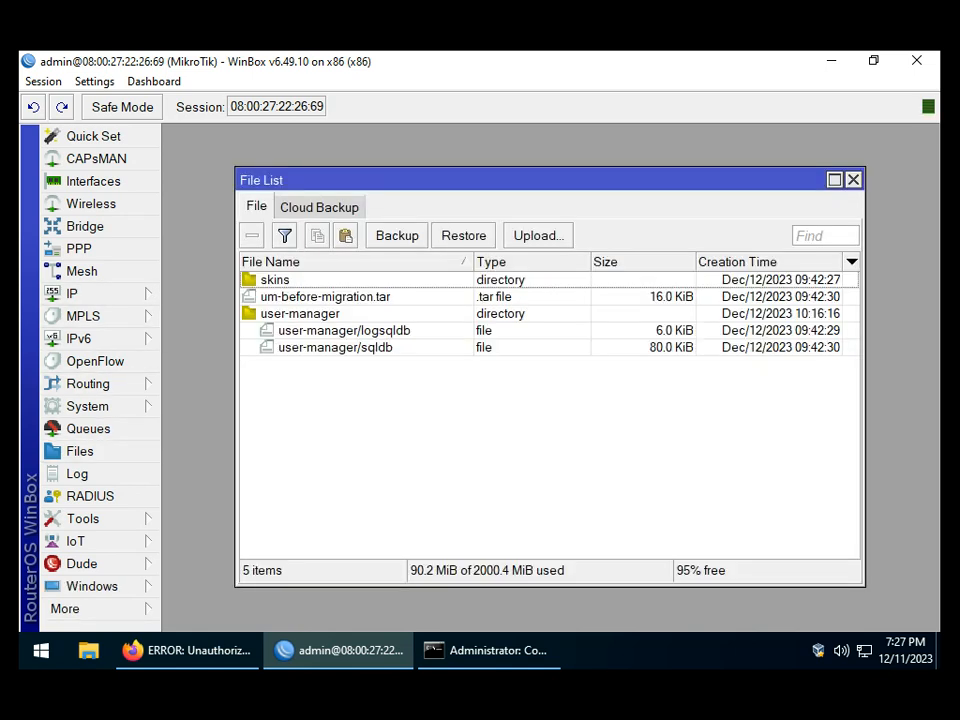
{"action": "left_click", "coordinate": [90, 293]}
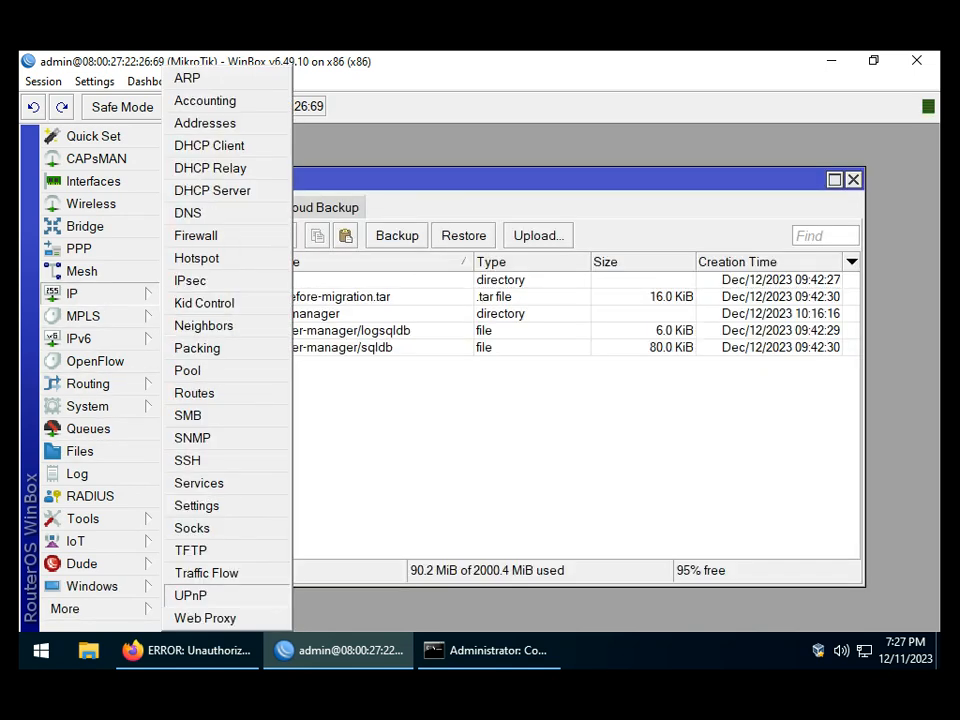
{"action": "left_click", "coordinate": [207, 618]}
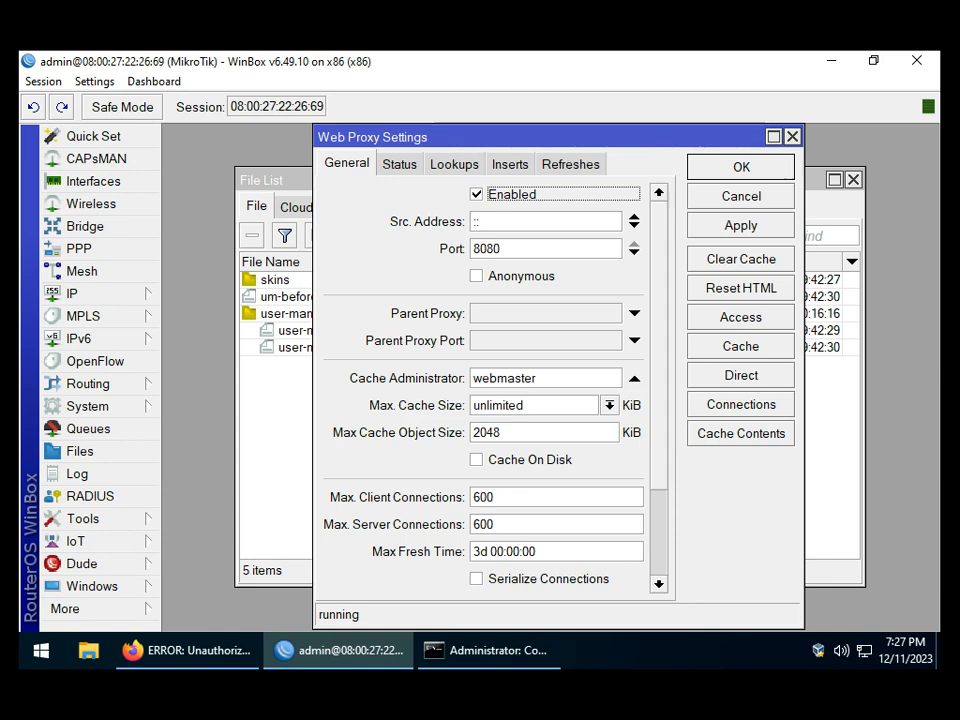
{"action": "left_click", "coordinate": [741, 288]}
{"action": "left_click", "coordinate": [551, 371]}
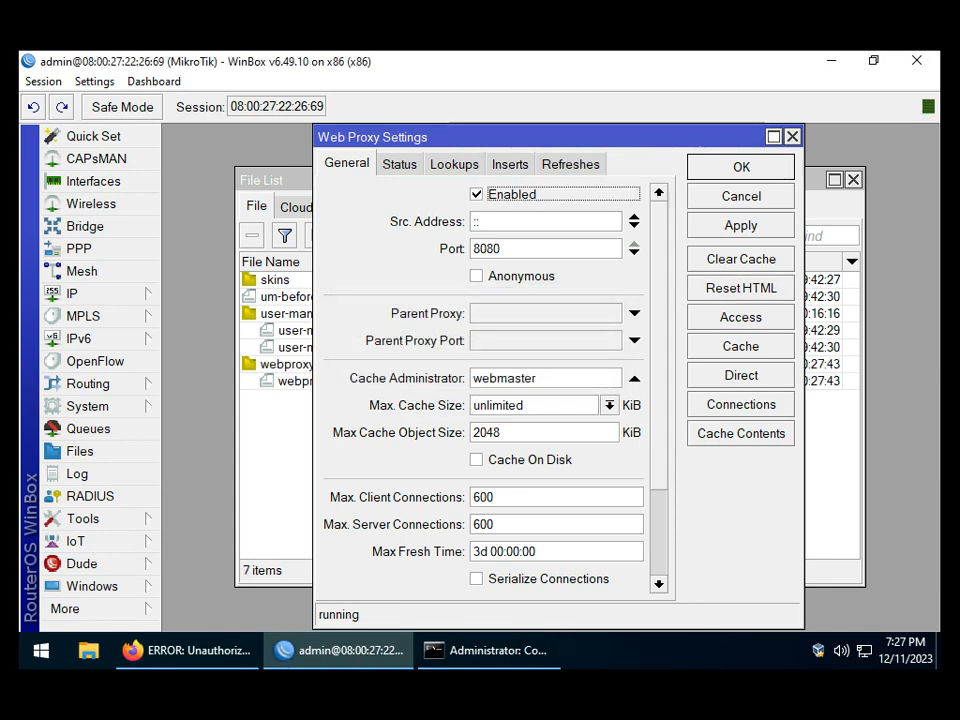
{"action": "left_click", "coordinate": [741, 167]}
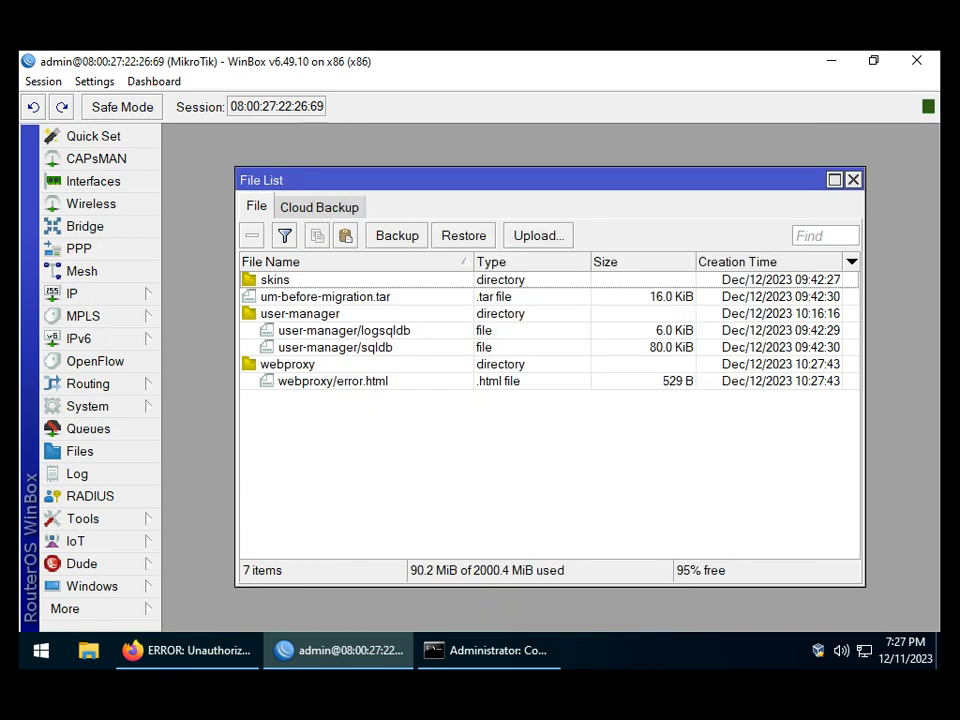
- Download webproxy/error.html from the router to the Desktop and delete the router's copy
{"action": "left_click", "coordinate": [333, 381]}
{"action": "right_click", "coordinate": [386, 381]}
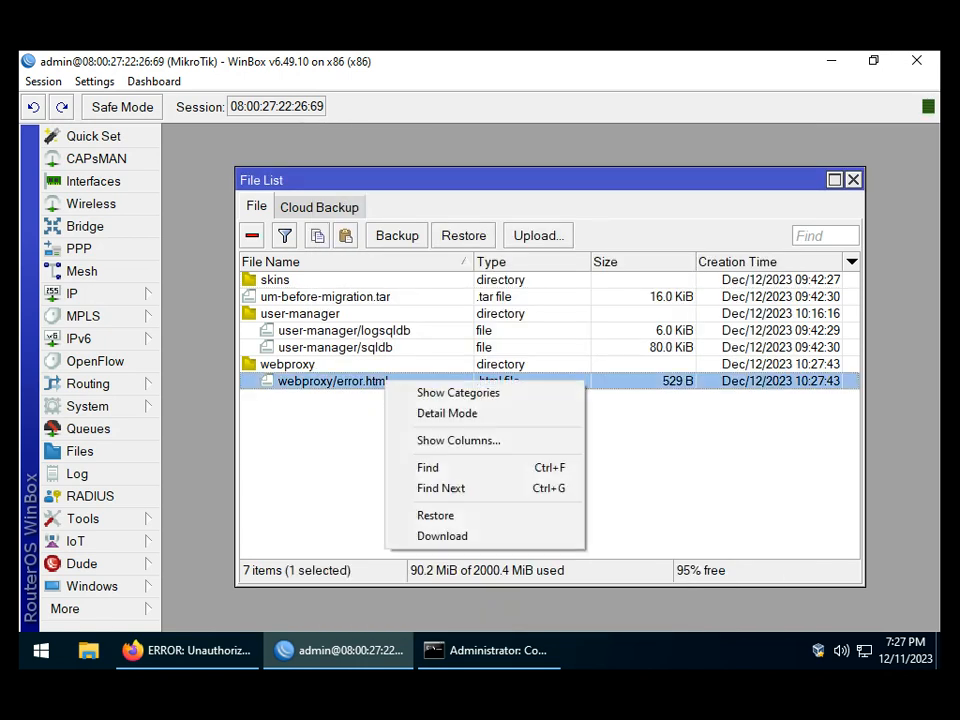
{"action": "left_click", "coordinate": [442, 536]}
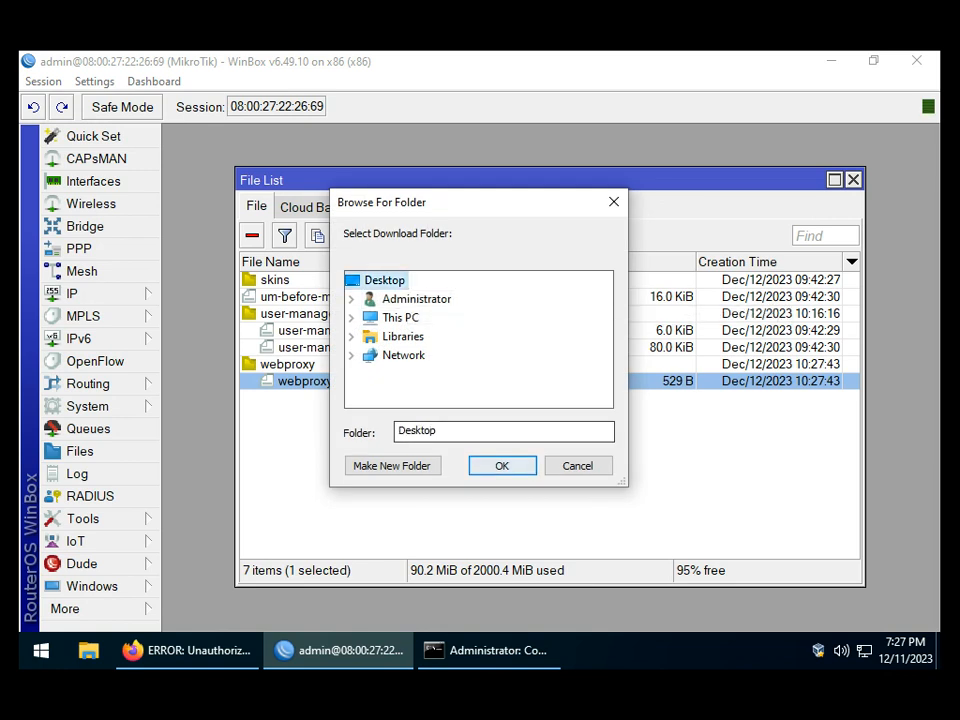
{"action": "key", "text": "Return"}
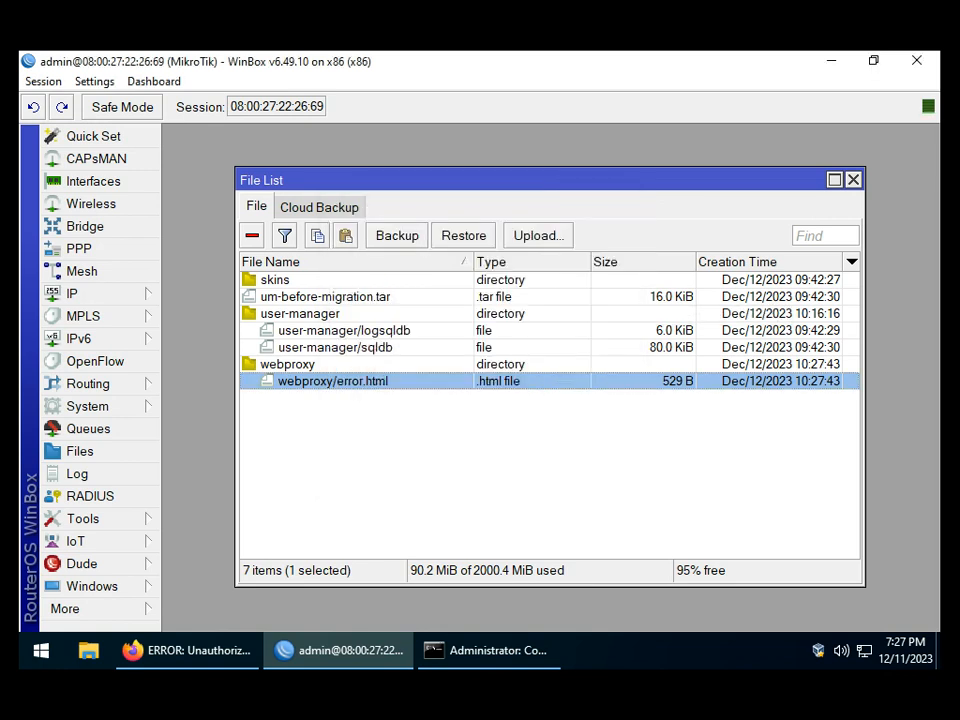
{"action": "key", "text": "Delete"}
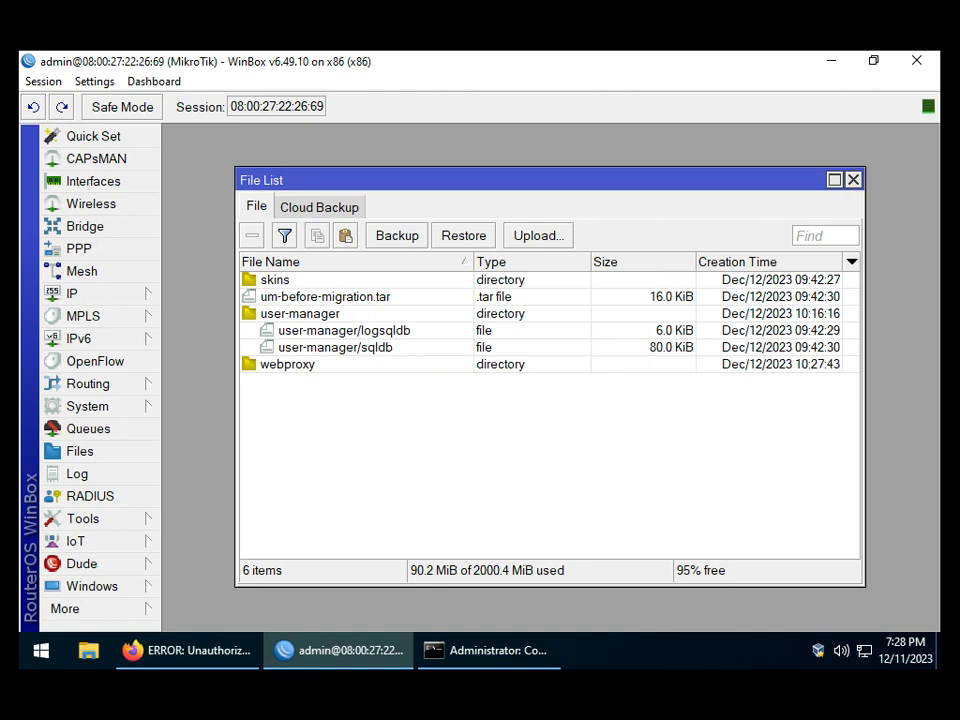
- Close Firefox, clear the desktop of open windows, and open the downloaded error file in Notepad
{"action": "left_click", "coordinate": [832, 62]}
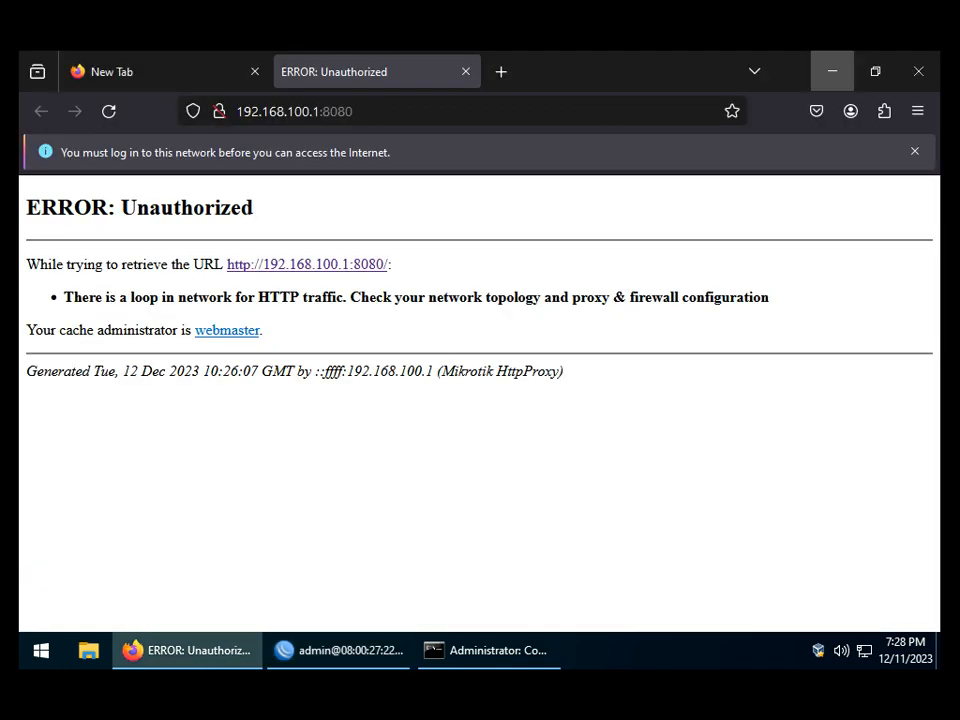
{"action": "left_click", "coordinate": [918, 71]}
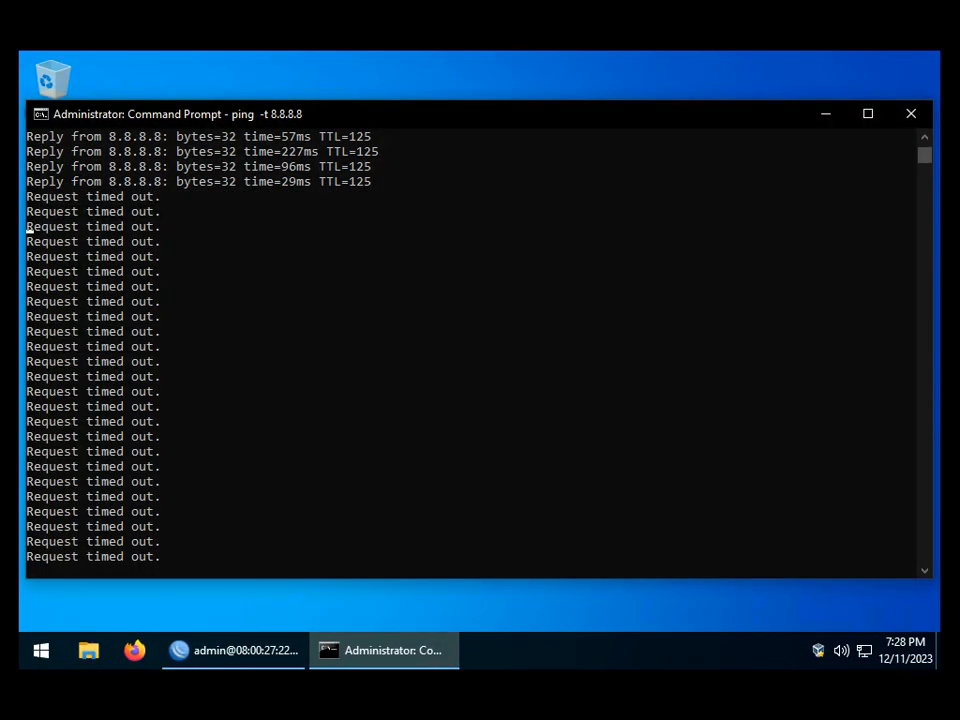
{"action": "left_click", "coordinate": [826, 114]}
{"action": "right_click", "coordinate": [59, 353]}
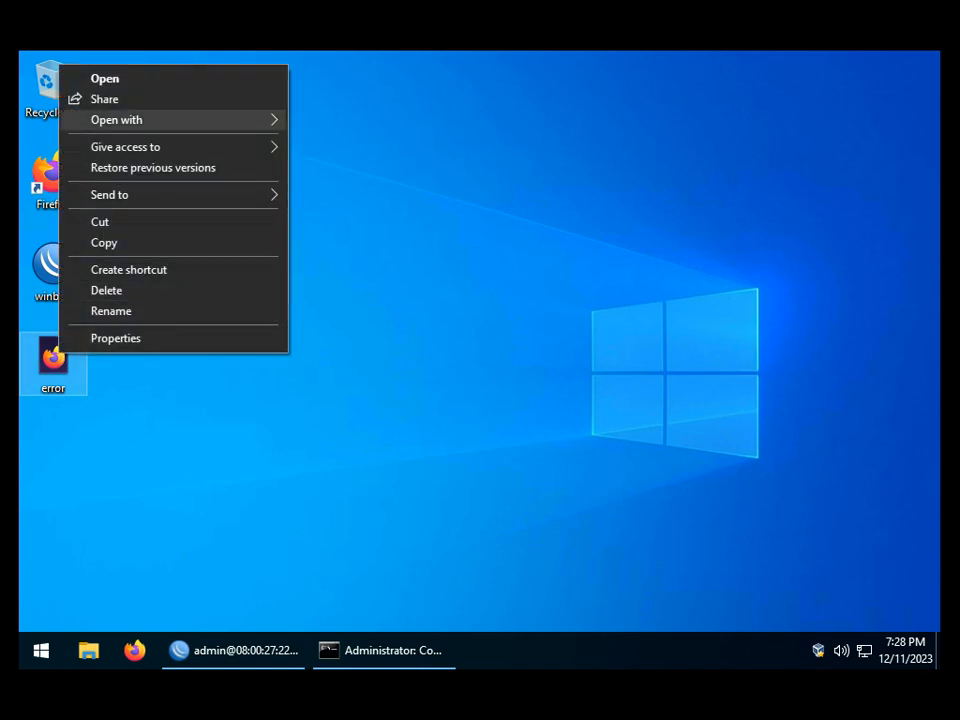
{"action": "mouse_move", "coordinate": [200, 120]}
{"action": "left_click", "coordinate": [350, 210]}
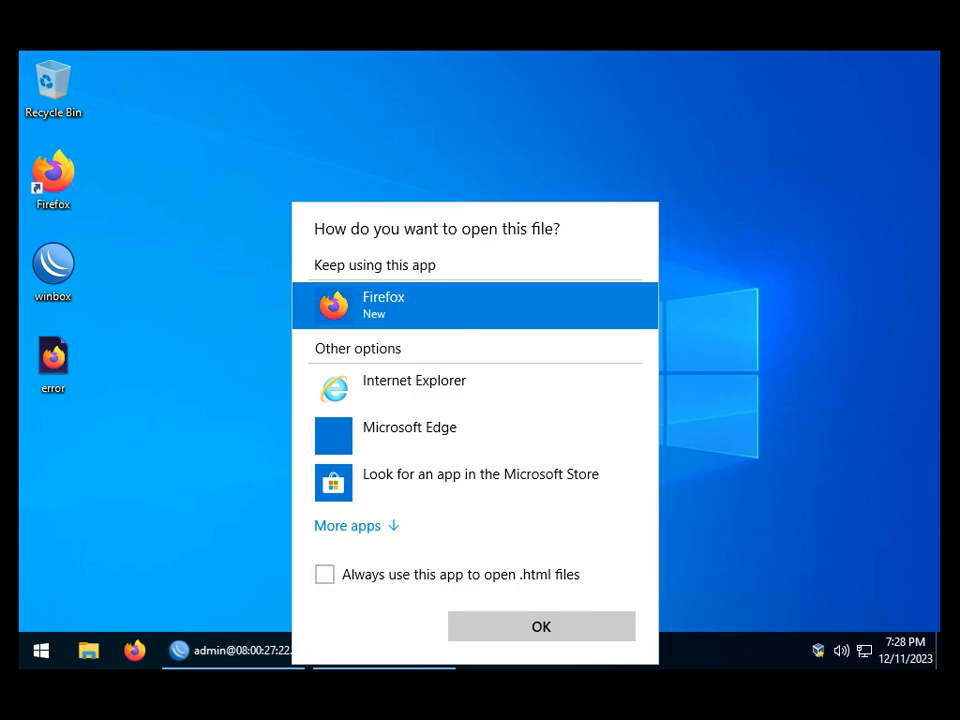
{"action": "left_click", "coordinate": [347, 525]}
{"action": "scroll", "coordinate": [470, 445], "scroll_direction": "down", "scroll_amount": 2}
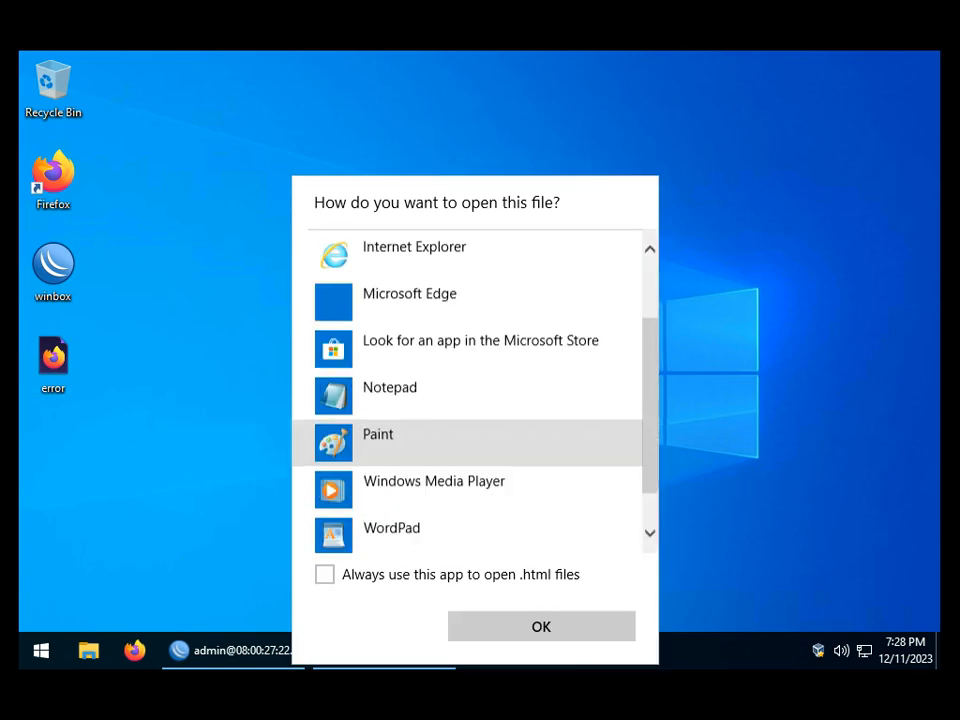
{"action": "scroll", "coordinate": [470, 445], "scroll_direction": "down", "scroll_amount": 1}
{"action": "left_click", "coordinate": [460, 358]}
{"action": "left_click", "coordinate": [541, 627]}
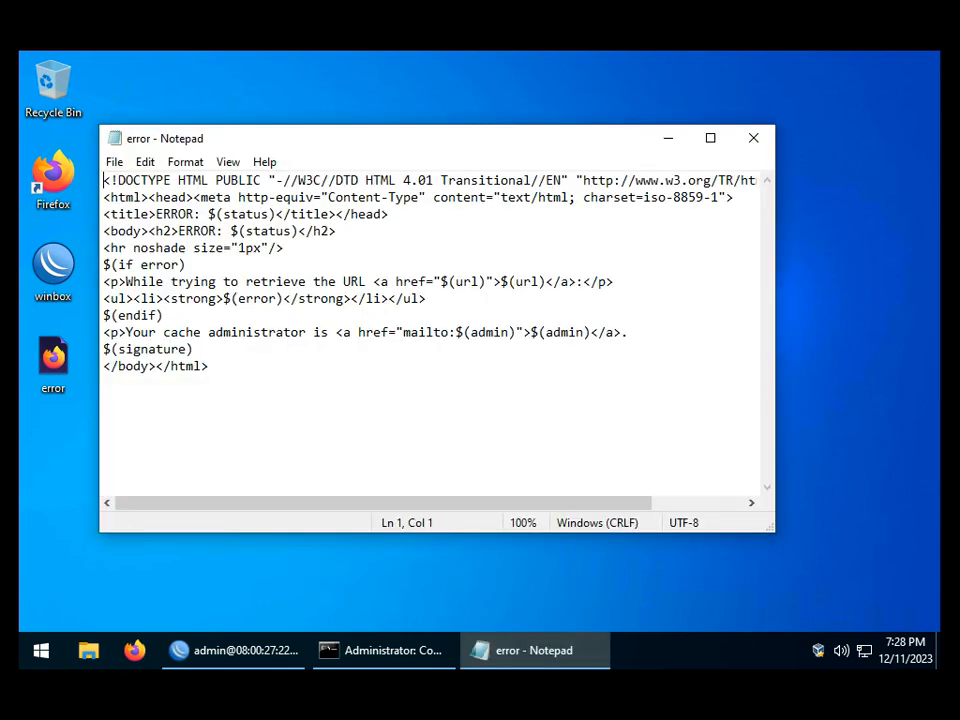
- Replace the whole content of the error file with the copied isolation page HTML, save it and close Notepad
{"action": "left_click", "coordinate": [370, 332]}
{"action": "key", "text": "ctrl+a"}
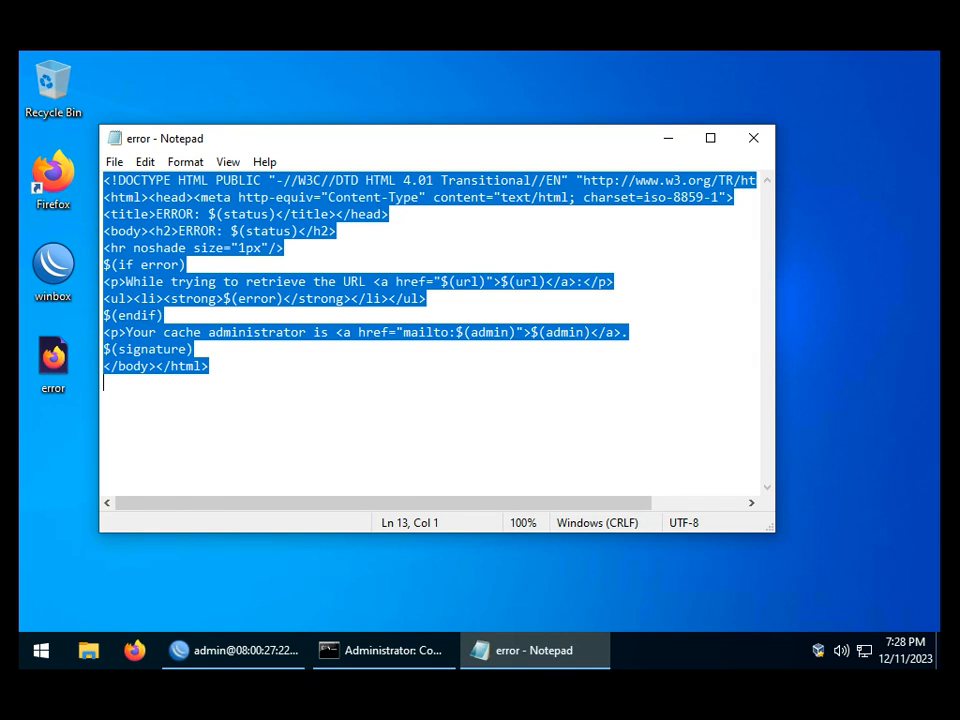
{"action": "right_click", "coordinate": [261, 199]}
{"action": "left_click", "coordinate": [300, 281]}
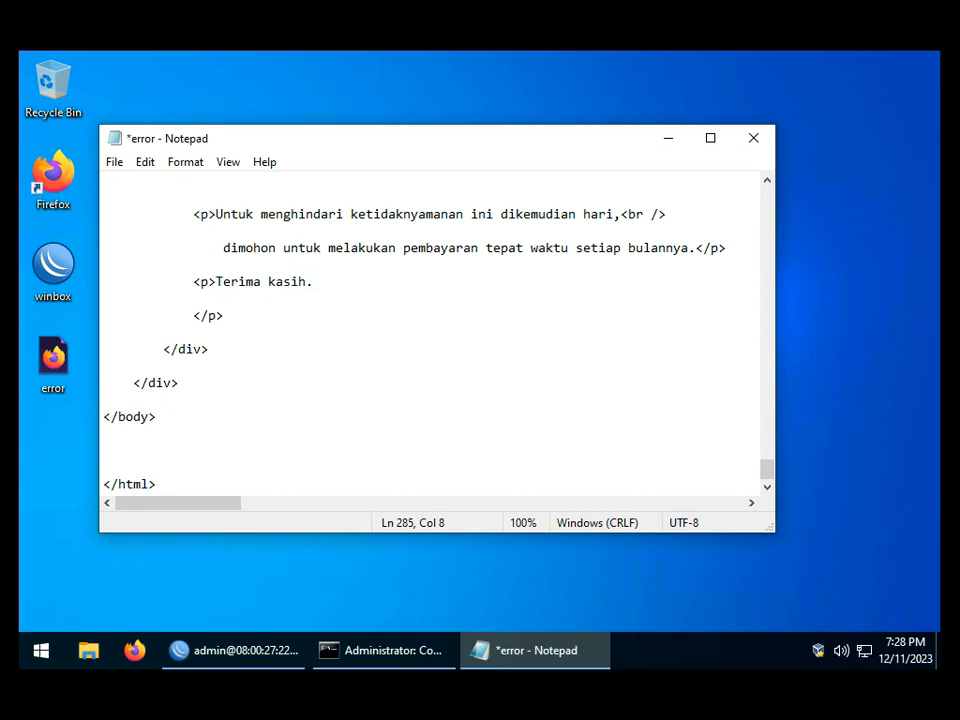
{"action": "left_click", "coordinate": [114, 161]}
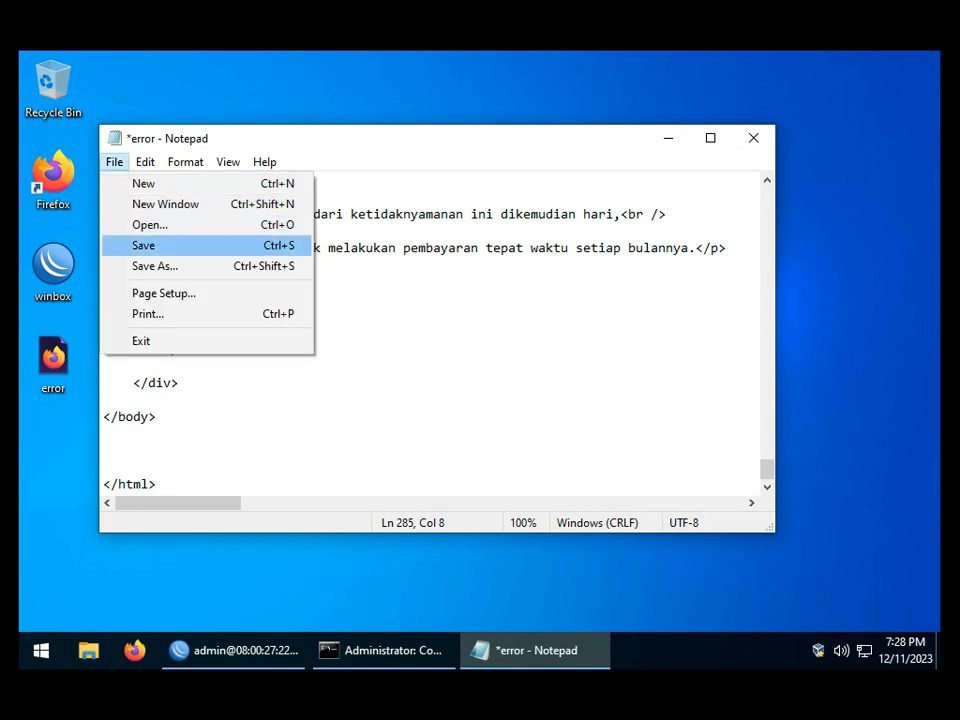
{"action": "left_click", "coordinate": [143, 245]}
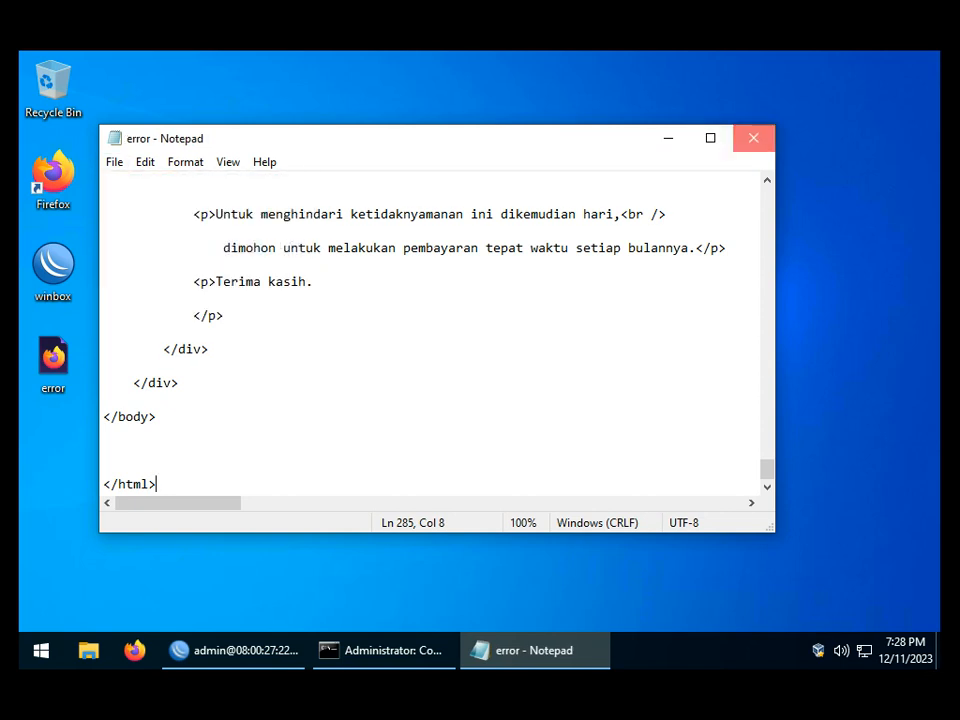
{"action": "left_click", "coordinate": [753, 137]}
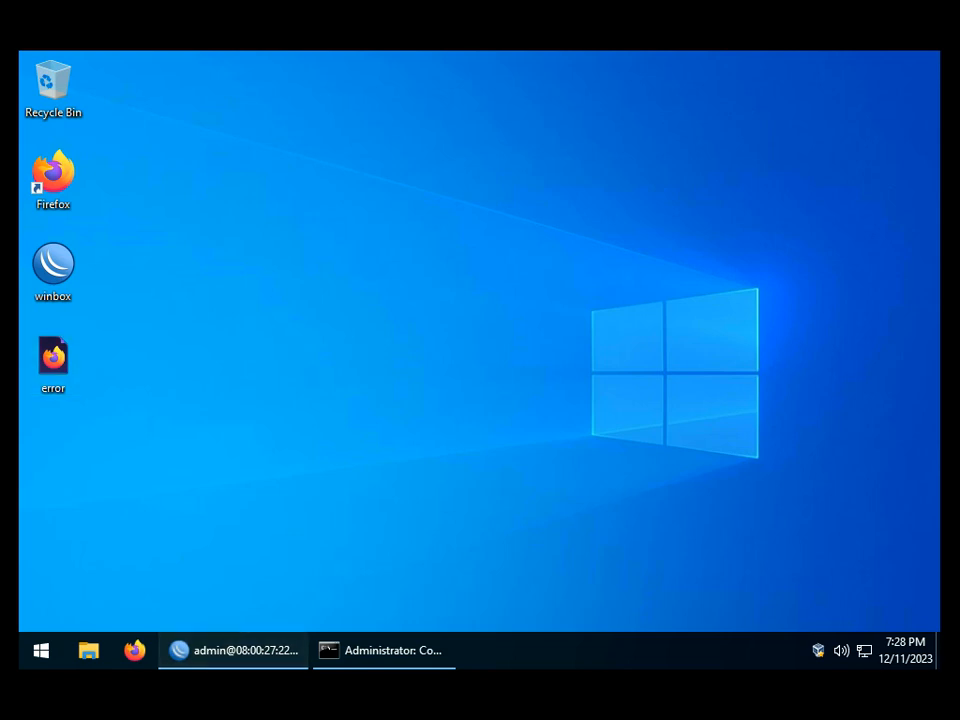
- Switch to WinBox, upload the error file from the Desktop, move it into the webproxy folder and close the File List
{"action": "left_click", "coordinate": [234, 650]}
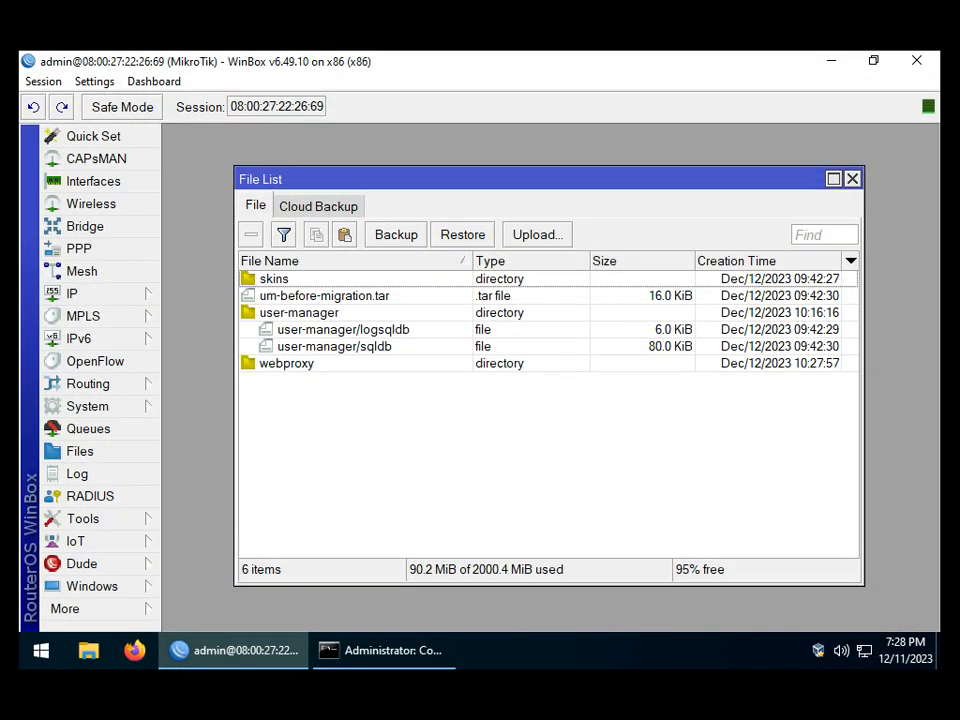
{"action": "left_click", "coordinate": [537, 234]}
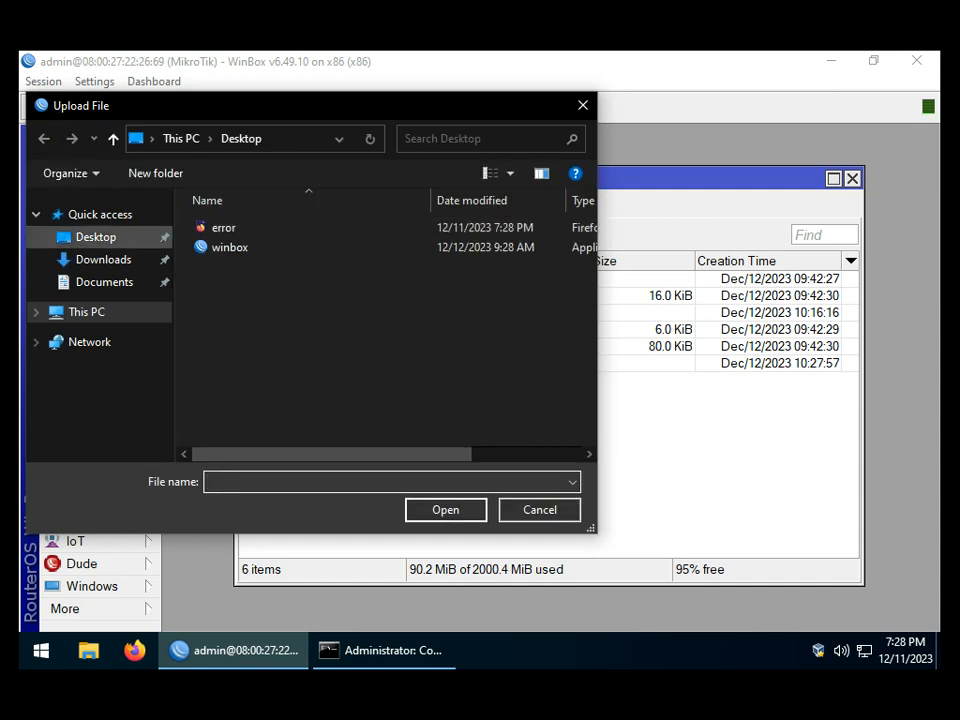
{"action": "left_click", "coordinate": [224, 228]}
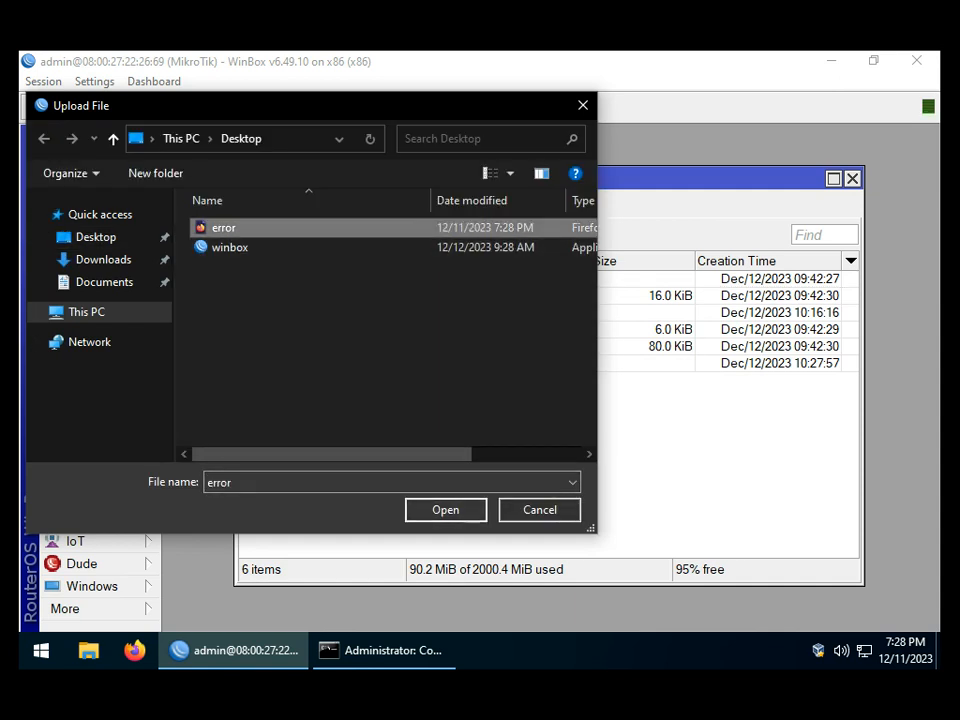
{"action": "left_click", "coordinate": [446, 510]}
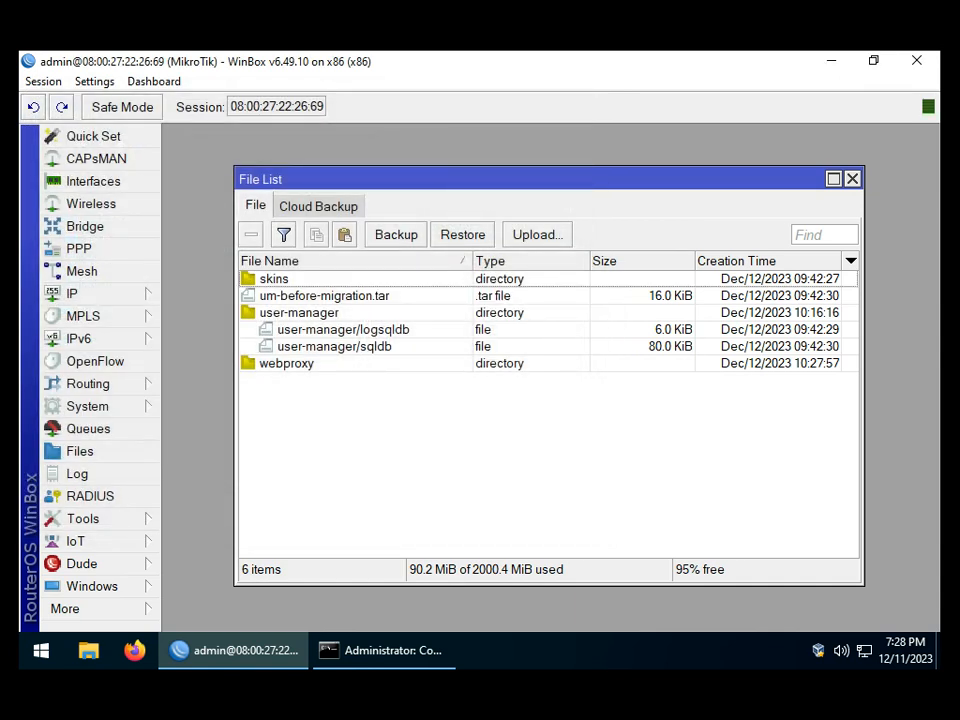
{"action": "left_click", "coordinate": [286, 279]}
{"action": "left_click_drag", "start_coordinate": [372, 279], "coordinate": [381, 380]}
{"action": "left_click", "coordinate": [480, 460]}
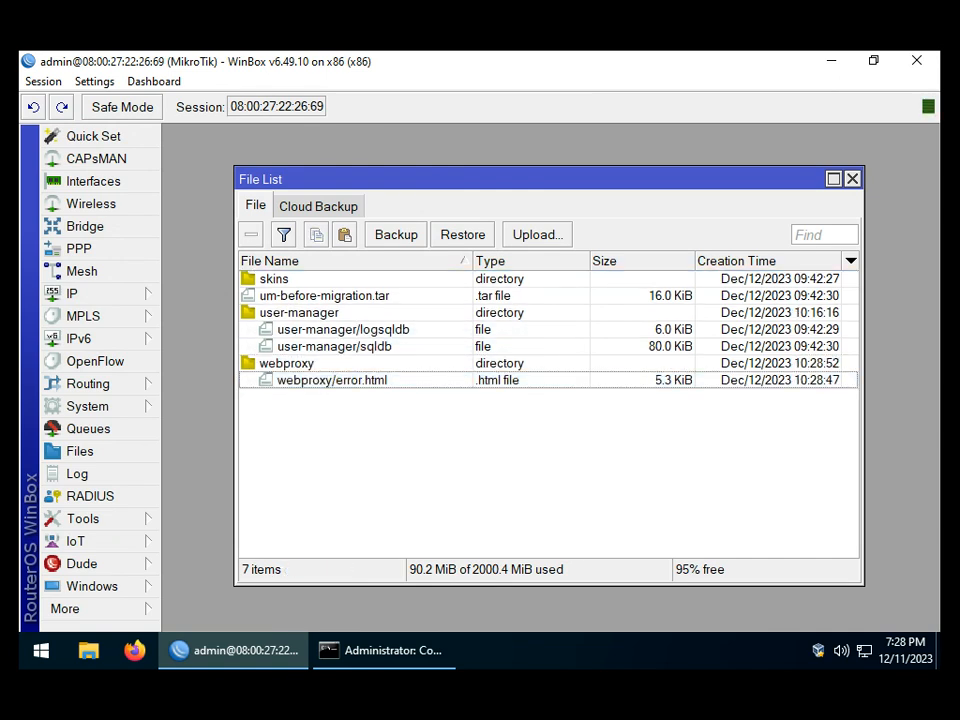
{"action": "left_click", "coordinate": [852, 179]}
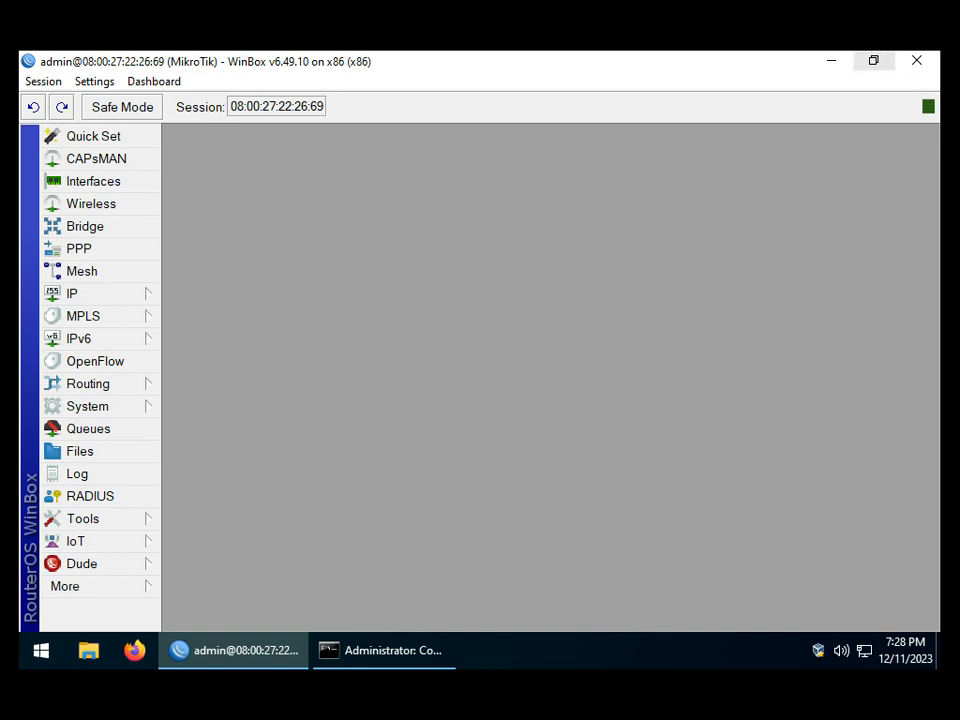
- Check the running ping, open the network login page in Firefox and examine the isolation page shown to the client
{"action": "left_click", "coordinate": [831, 61]}
{"action": "left_click", "coordinate": [385, 650]}
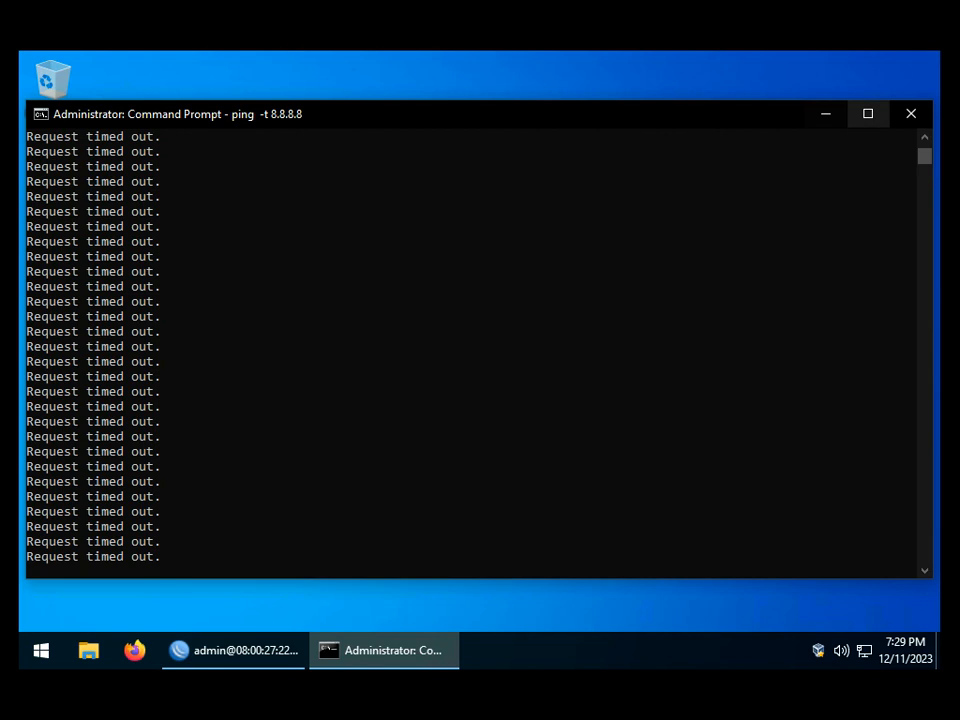
{"action": "left_click", "coordinate": [826, 113]}
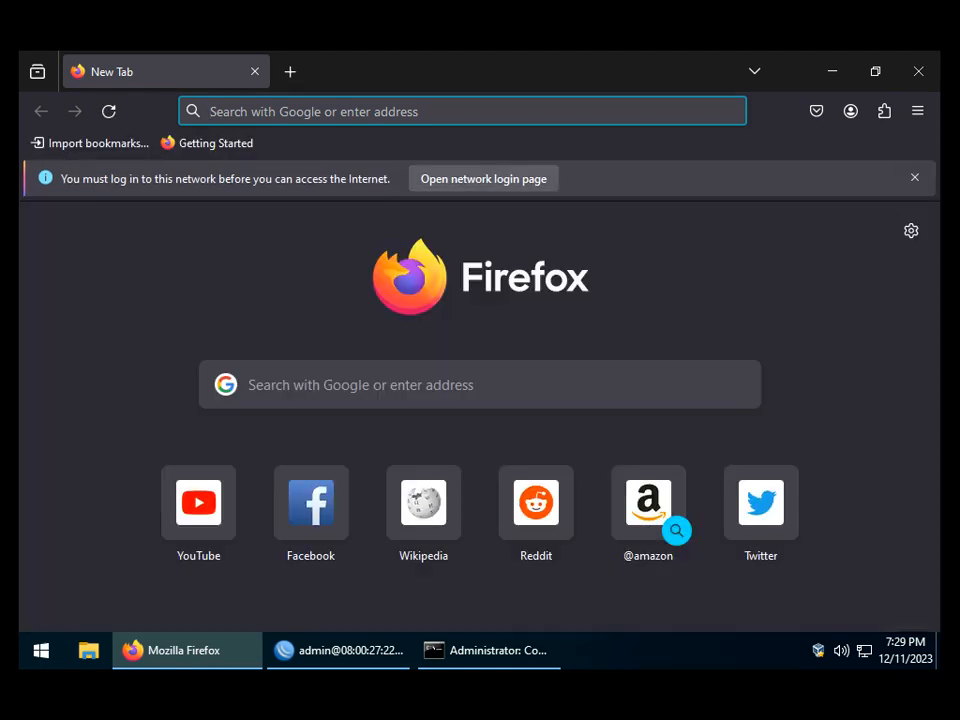
{"action": "left_click", "coordinate": [483, 179]}
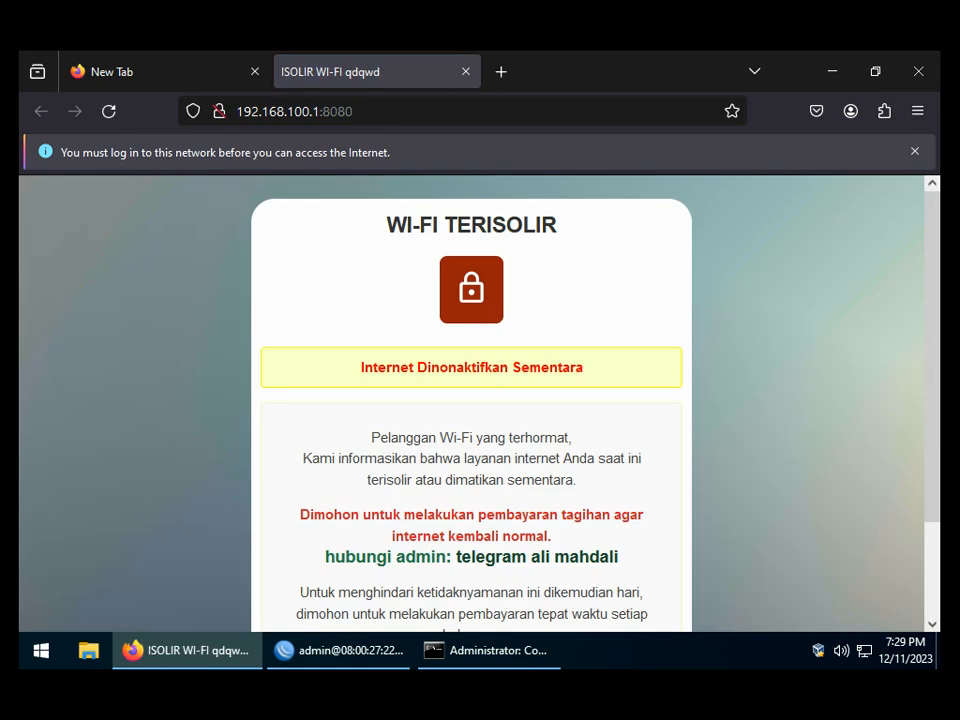
{"action": "scroll", "coordinate": [480, 400], "scroll_direction": "down", "scroll_amount": 2}
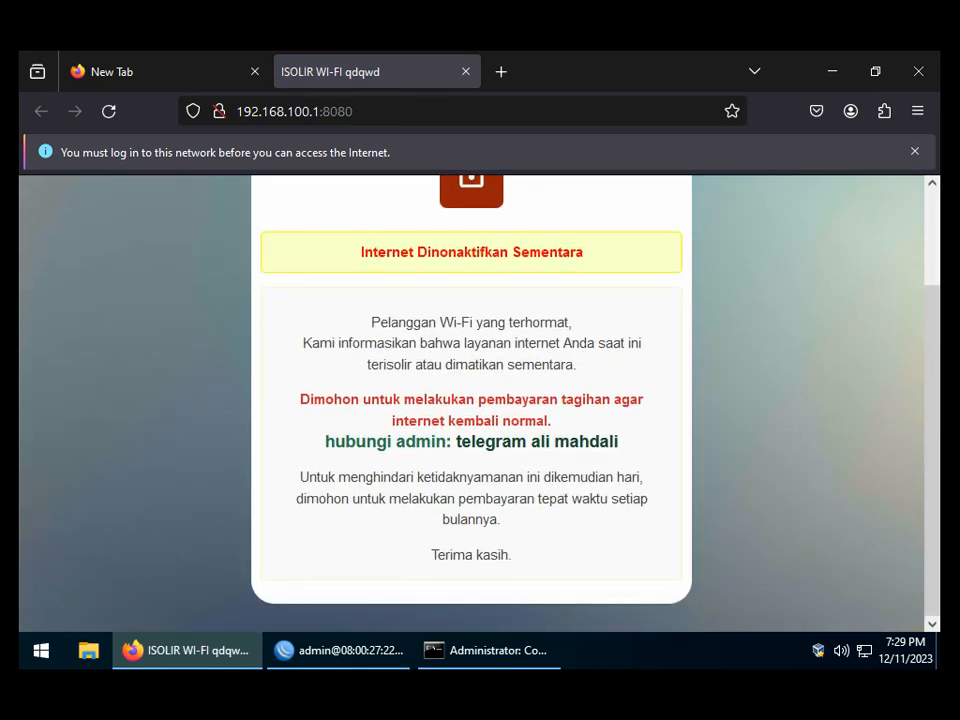
{"action": "scroll", "coordinate": [480, 400], "scroll_direction": "up", "scroll_amount": 2}
{"action": "scroll", "coordinate": [480, 400], "scroll_direction": "down", "scroll_amount": 2}
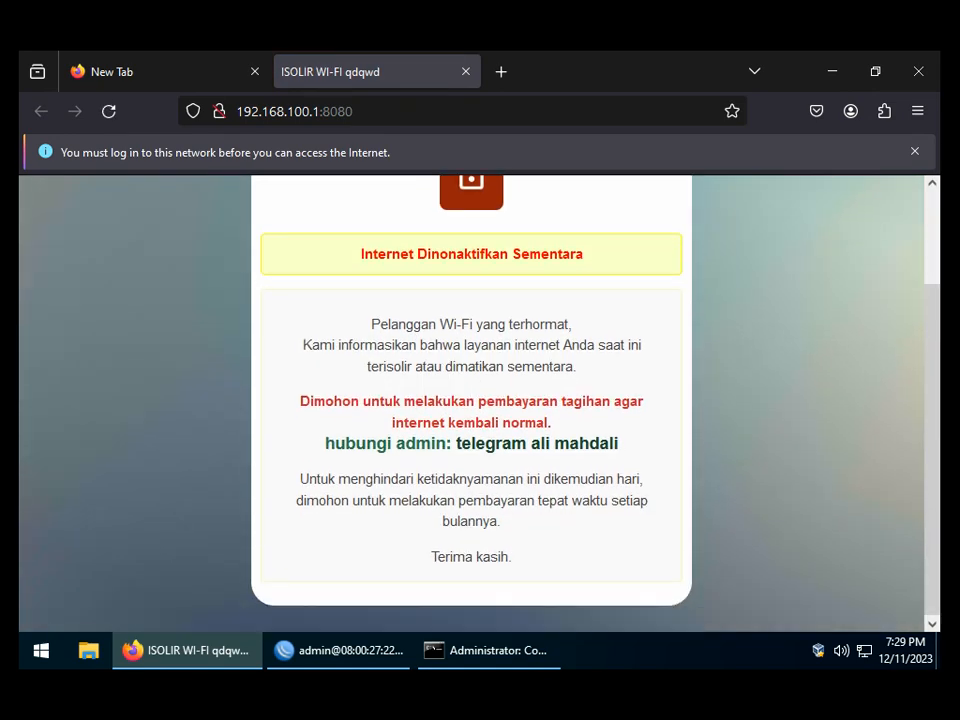
{"action": "scroll", "coordinate": [480, 400], "scroll_direction": "up", "scroll_amount": 2}
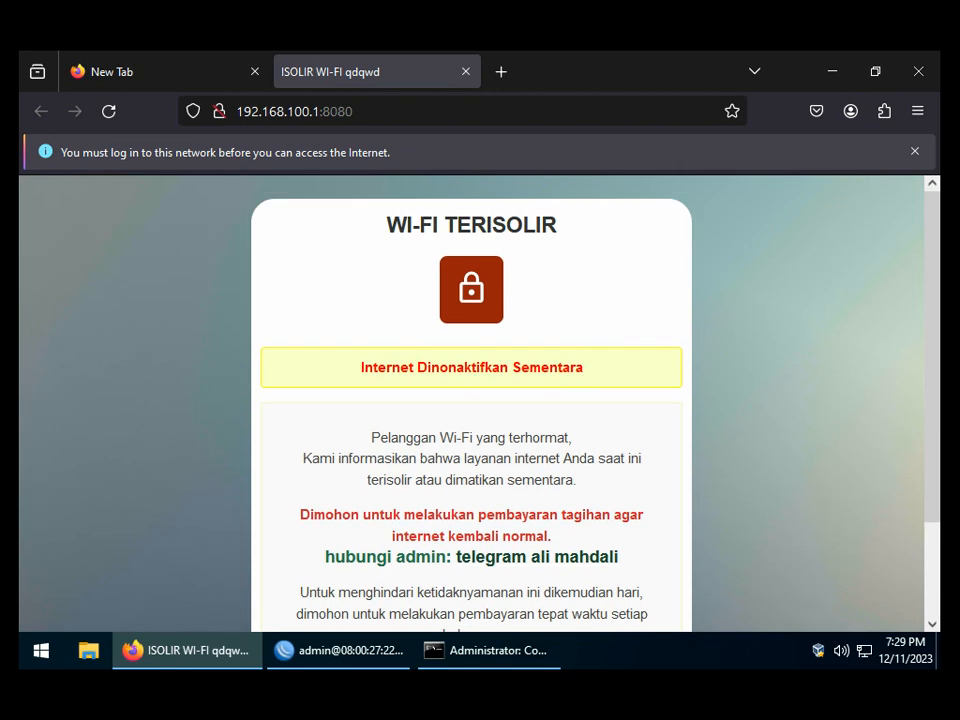
{"action": "scroll", "coordinate": [480, 400], "scroll_direction": "down", "scroll_amount": 1}
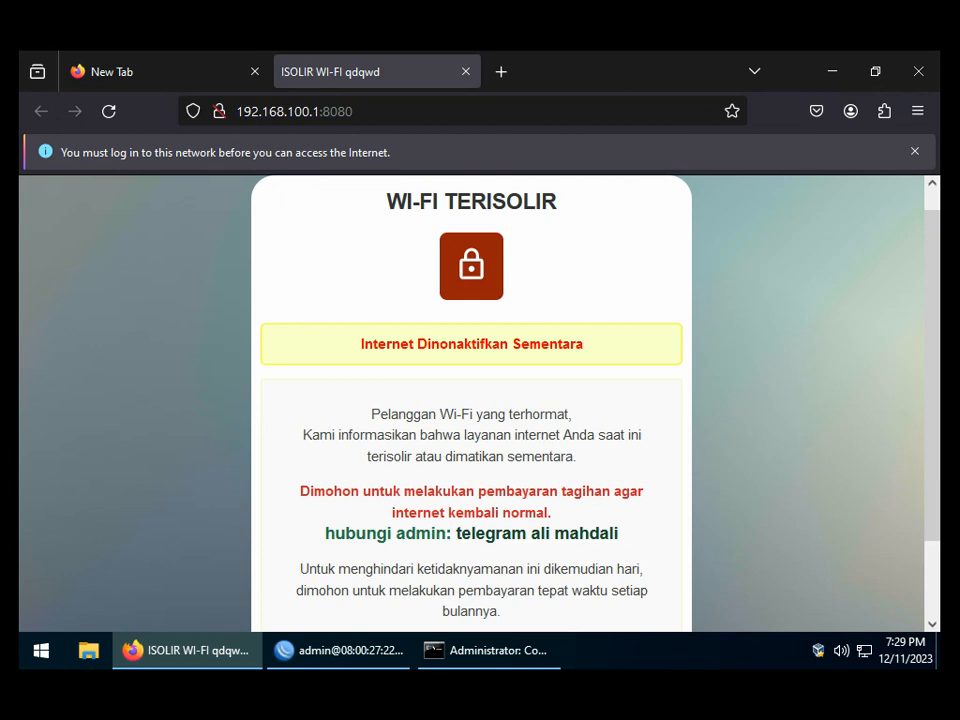
- Check the ping to 8.8.8.8 once more, and close Command Prompt, WinBox and Firefox
{"action": "mouse_move", "coordinate": [490, 650]}
{"action": "mouse_move", "coordinate": [574, 539]}
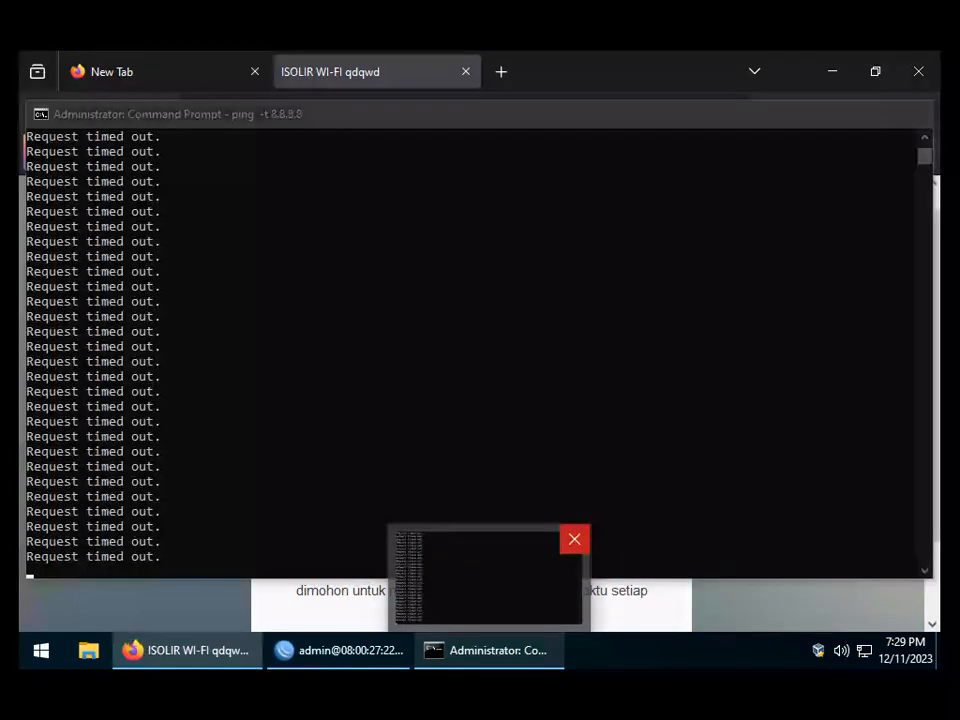
{"action": "left_click", "coordinate": [500, 580]}
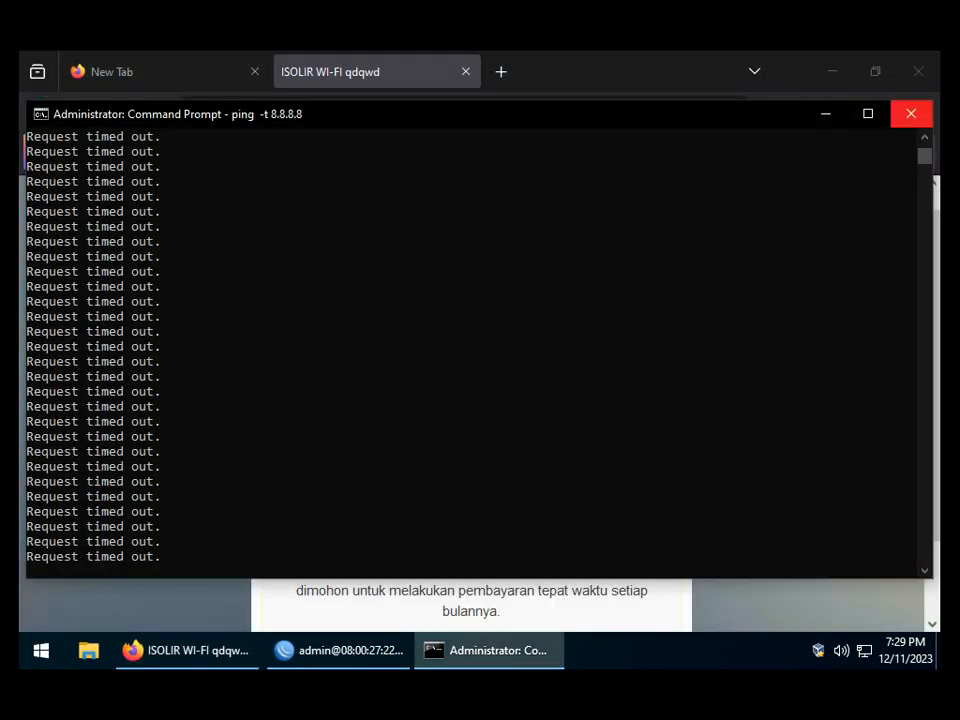
{"action": "left_click", "coordinate": [910, 113]}
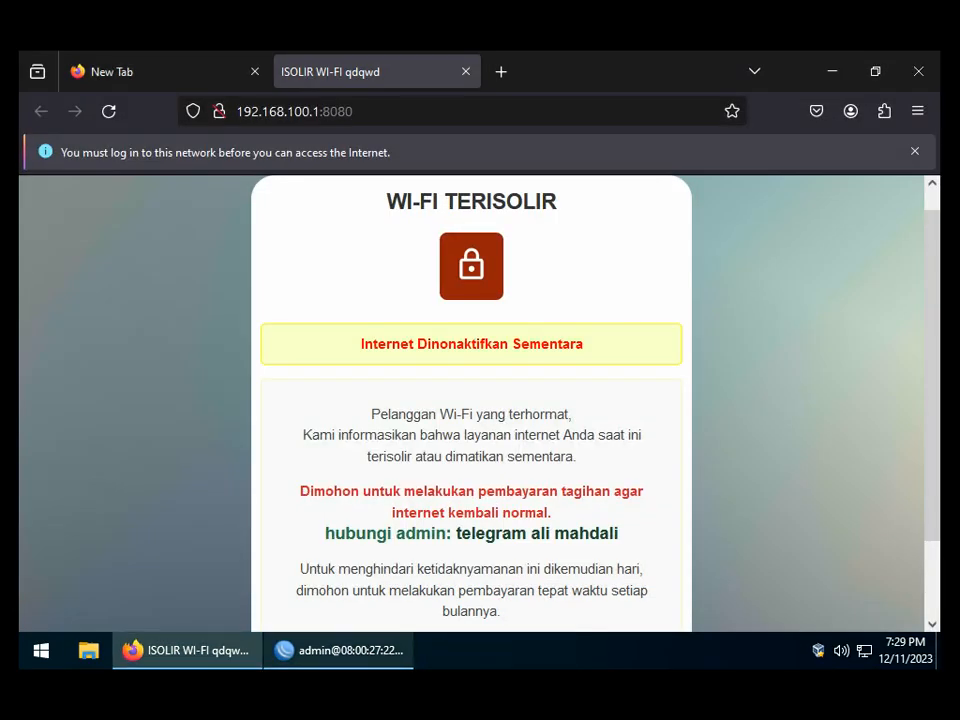
{"action": "left_click", "coordinate": [338, 650]}
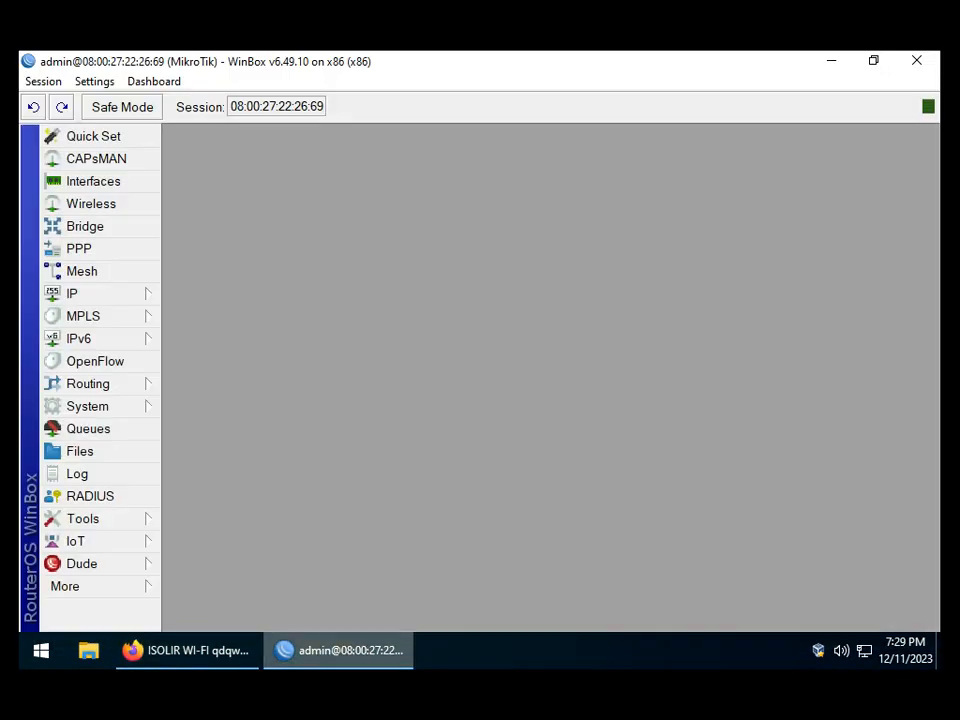
{"action": "left_click", "coordinate": [918, 60]}
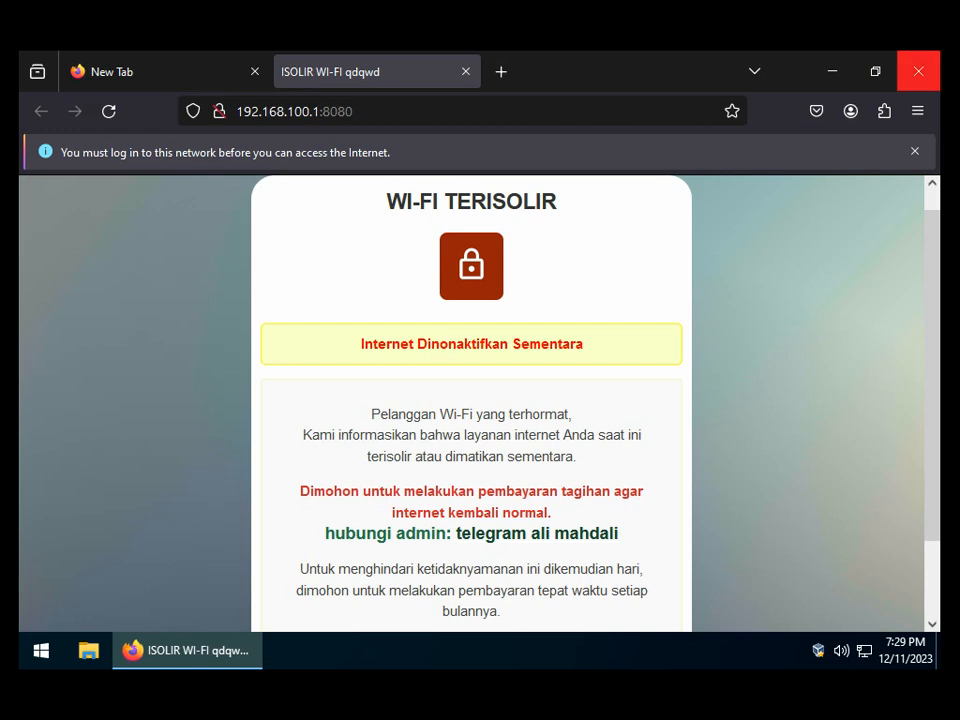
{"action": "left_click", "coordinate": [918, 71]}
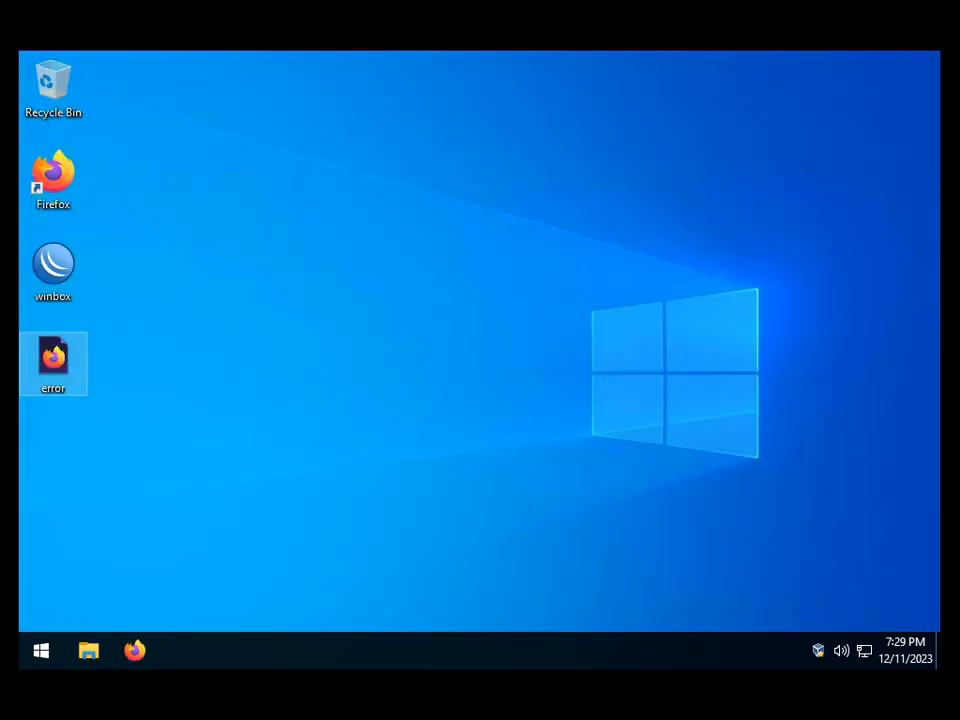